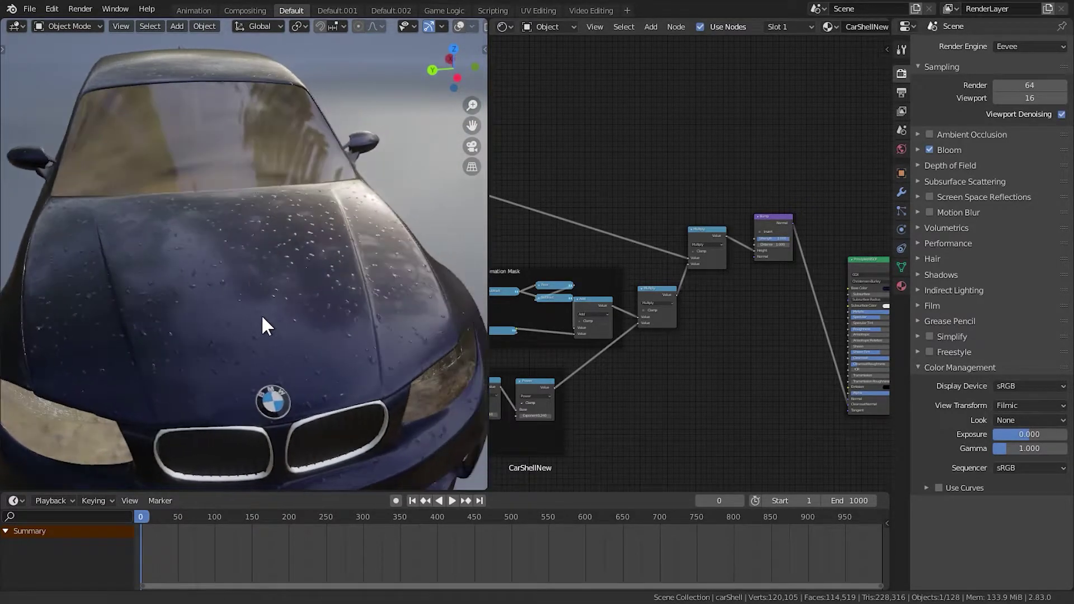
# Play the animation and examine the bump and shader nodes alongside the water drops on the car hood
pyautogui.moveTo(848, 318); pyautogui.dragTo(703, 306, button='middle')
pyautogui.scroll(4, 691, 272)
pyautogui.moveTo(761, 284); pyautogui.dragTo(607, 241, button='middle')
pyautogui.moveTo(547, 298); pyautogui.dragTo(721, 311, button='middle')
pyautogui.moveTo(343, 312); pyautogui.dragTo(320, 326, button='middle')
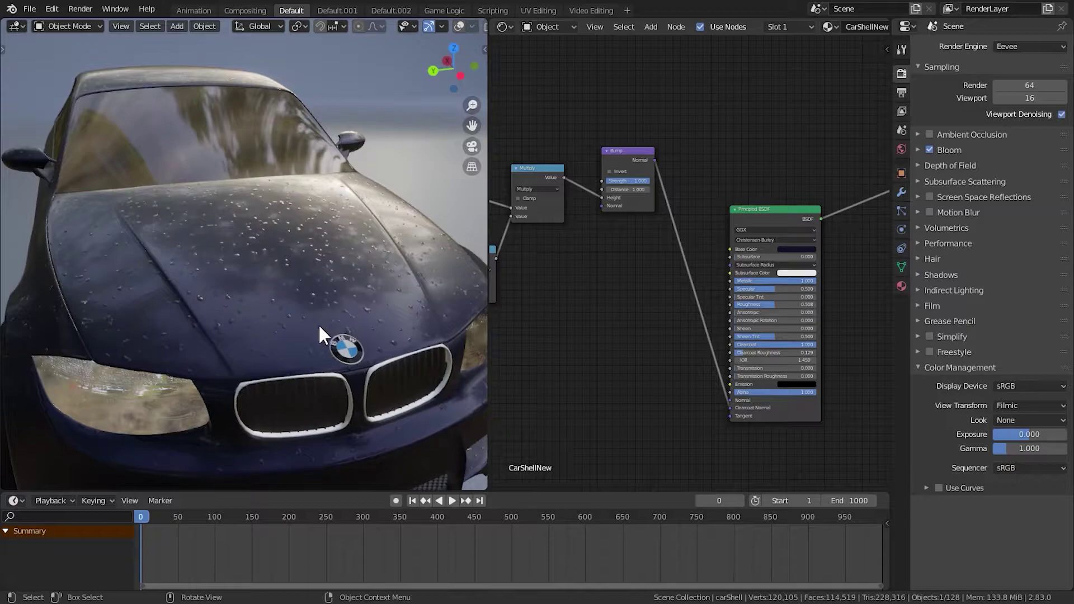
pyautogui.press('space')
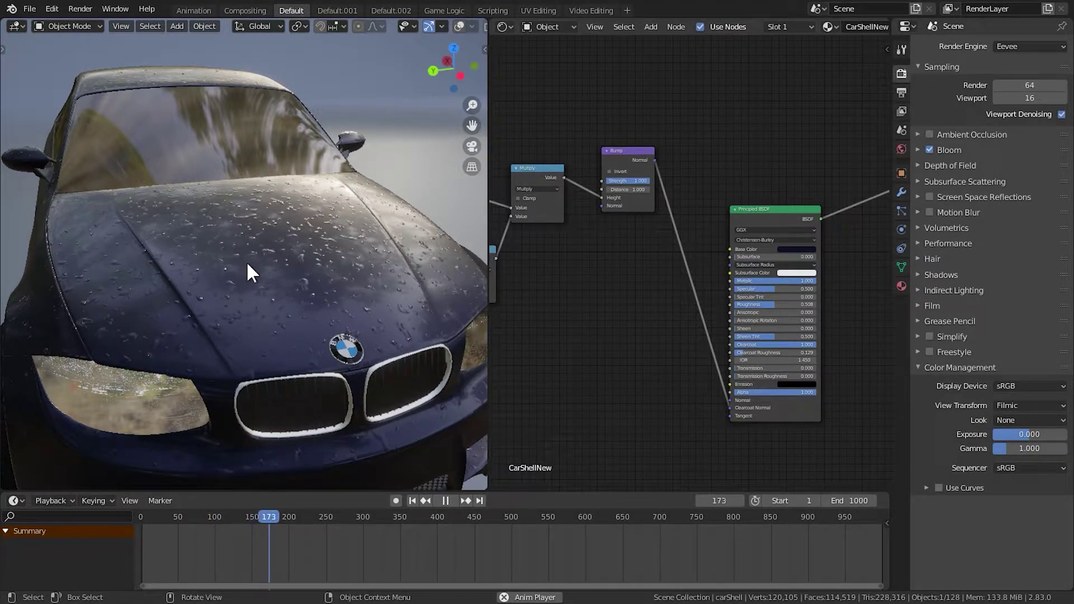
pyautogui.moveTo(246, 280); pyautogui.dragTo(227, 287, button='middle')
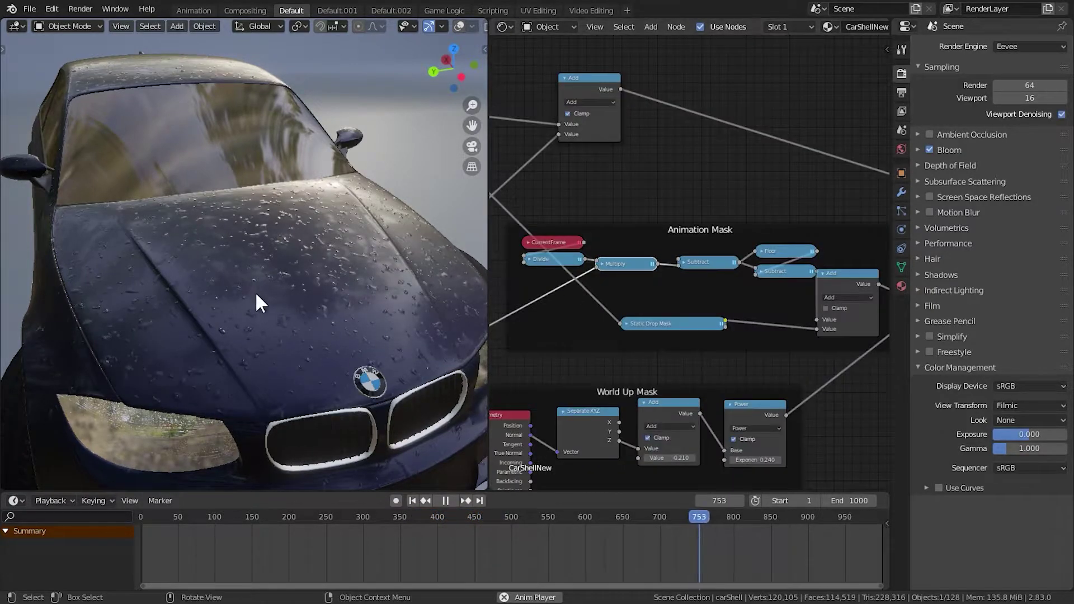
# Try changing the value of the Subtract node in the Animation Mask and set it back to 1
pyautogui.scroll(5, 587, 301)
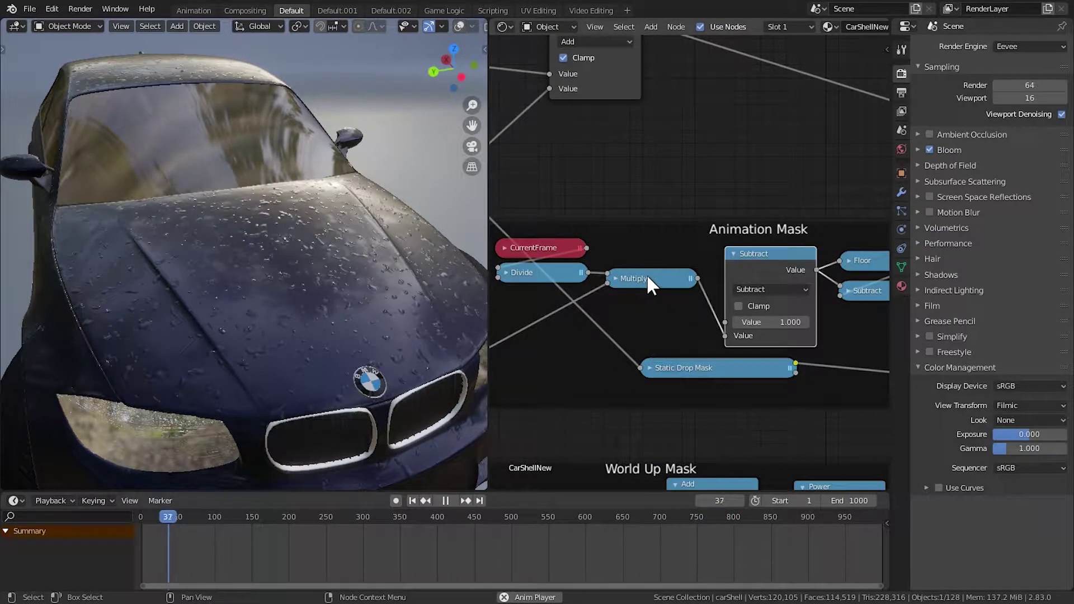
pyautogui.moveTo(649, 282); pyautogui.dragTo(647, 281)
pyautogui.moveTo(771, 267); pyautogui.dragTo(772, 262)
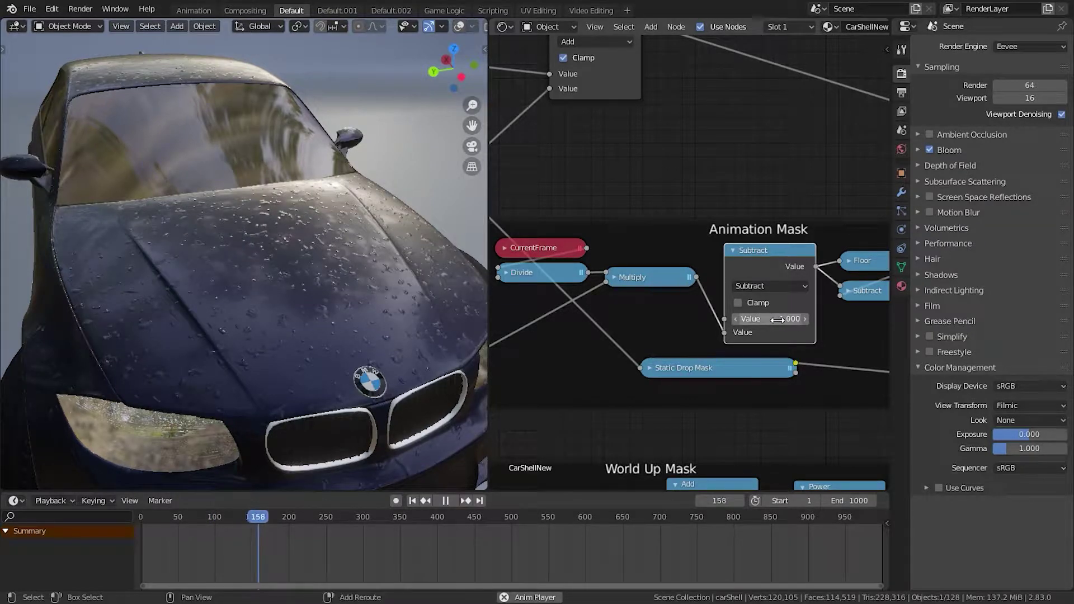
pyautogui.keyDown('shift'); pyautogui.moveTo(777, 320); pyautogui.dragTo(771, 319); pyautogui.keyUp('shift')
pyautogui.click(774, 319)
pyautogui.write('0.92')
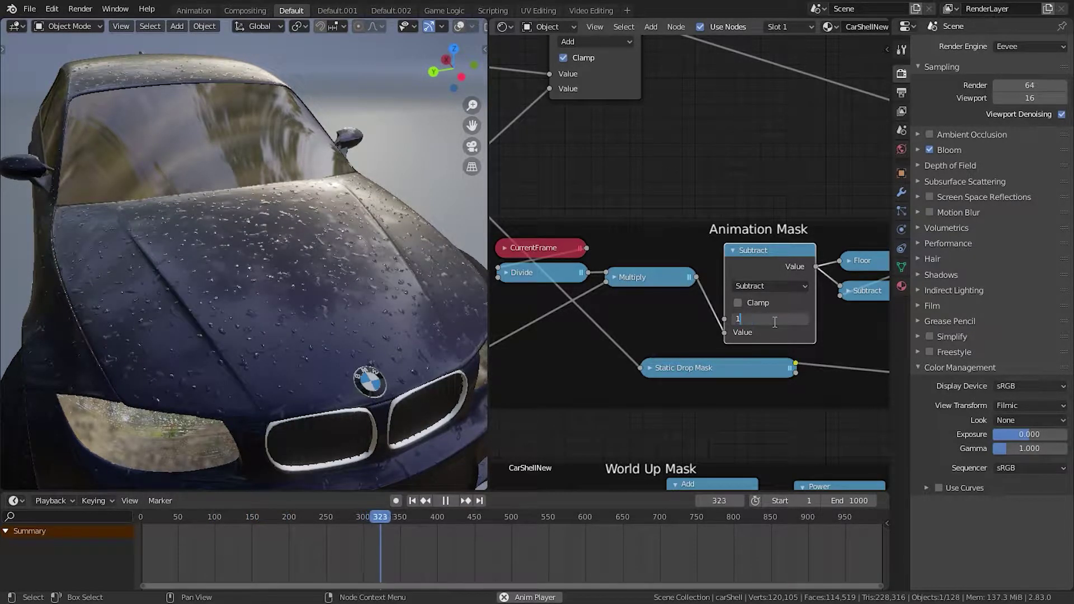
pyautogui.press('Return')
pyautogui.moveTo(724, 318); pyautogui.dragTo(656, 318)
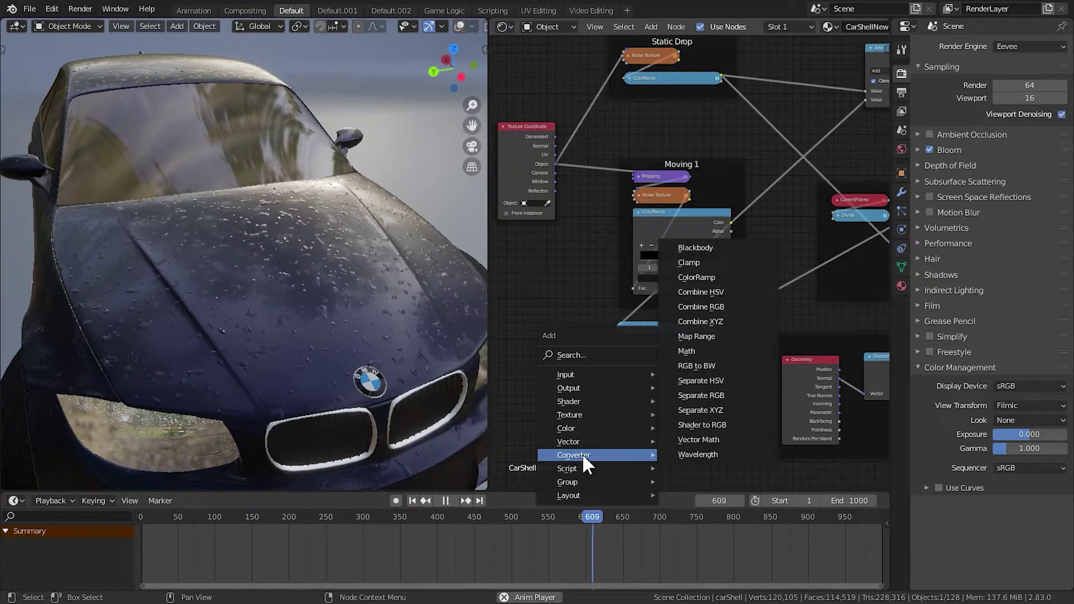
# Add a Noise Texture below the Moving Drop Mask and drive its Vector with the Texture Coordinate node's Object output
pyautogui.click(697, 414)
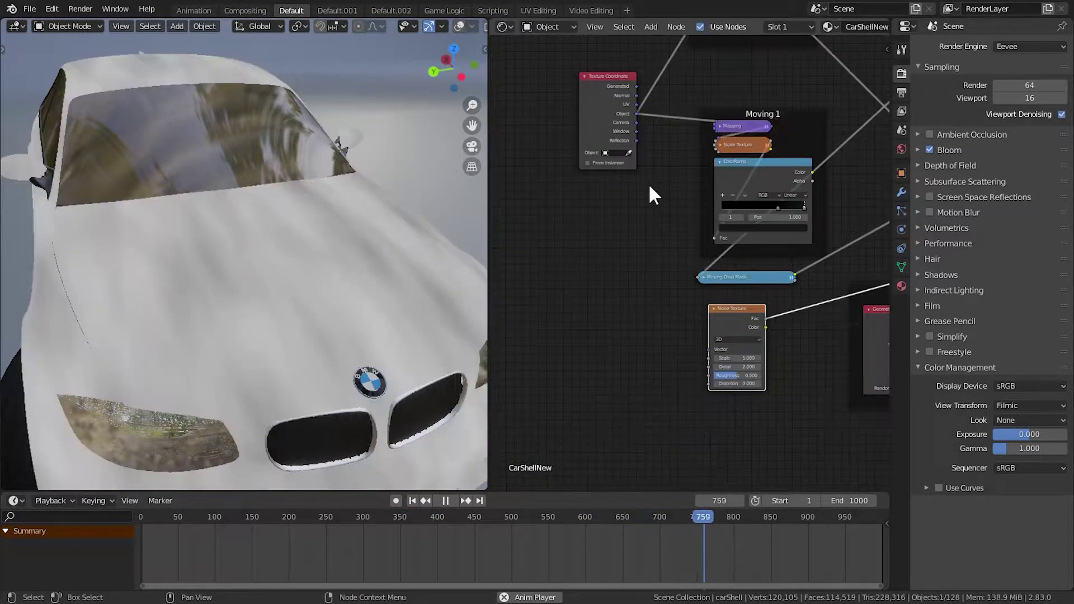
pyautogui.moveTo(636, 113); pyautogui.dragTo(696, 350)
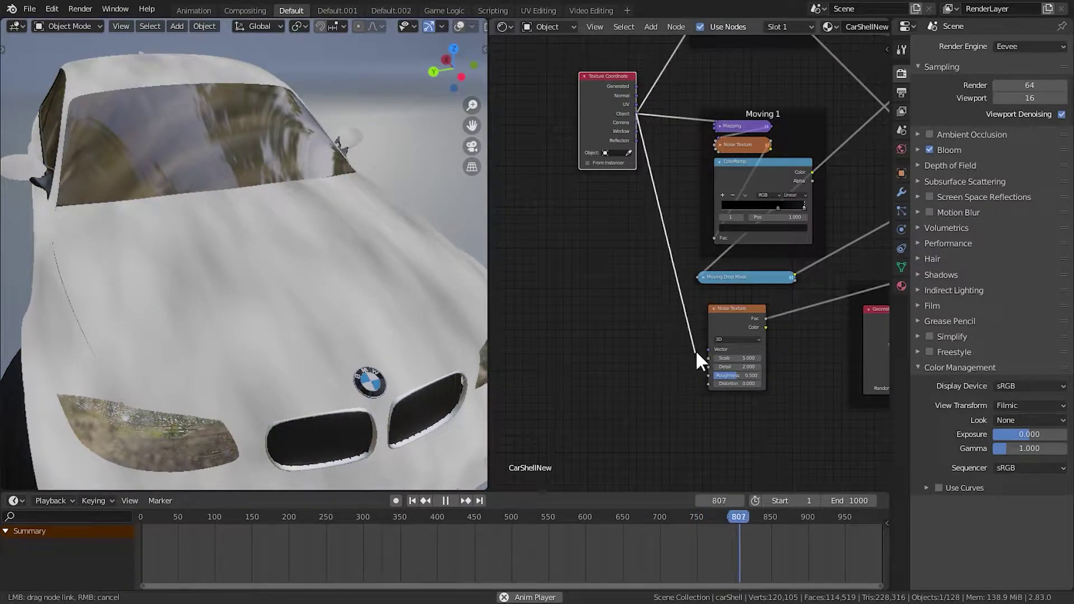
pyautogui.moveTo(696, 350); pyautogui.dragTo(707, 350)
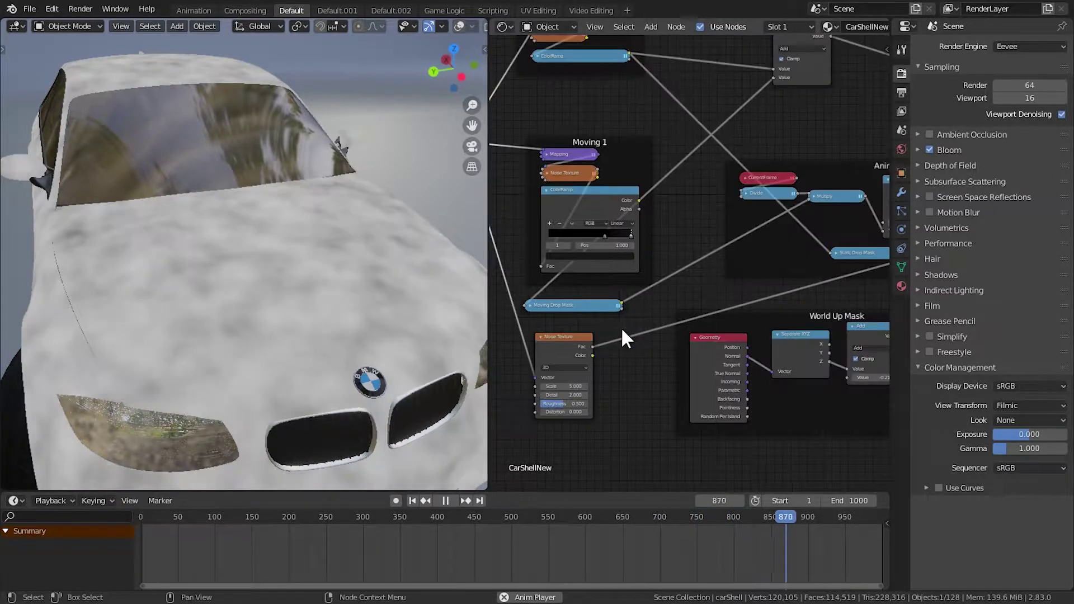
pyautogui.scroll(-3, 622, 329)
pyautogui.moveTo(582, 333); pyautogui.dragTo(696, 318, button='middle')
pyautogui.moveTo(696, 318); pyautogui.dragTo(613, 330)
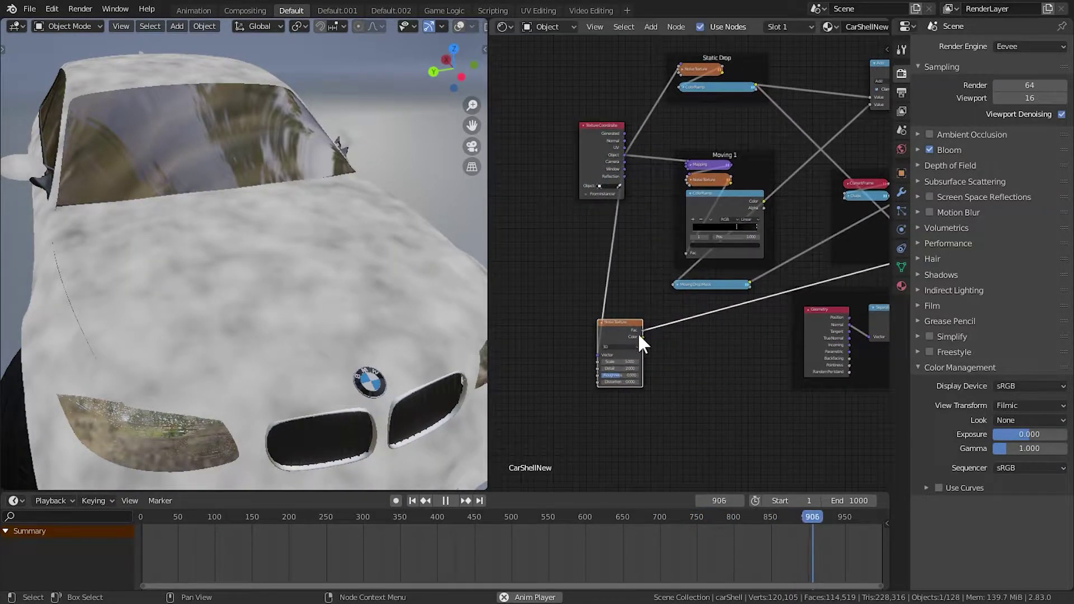
# Insert a ColorRamp on the new Noise Texture's Fac output
pyautogui.moveTo(686, 349); pyautogui.dragTo(648, 343, button='middle')
pyautogui.scroll(3, 649, 344)
pyautogui.hotkey('shift', 'a')
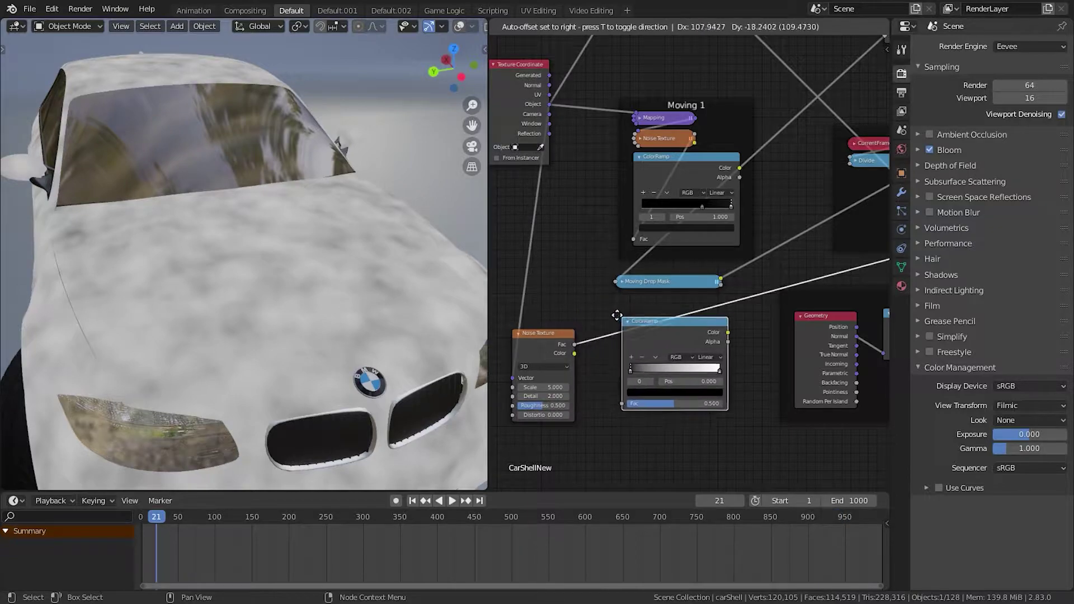
pyautogui.click(605, 321)
pyautogui.scroll(3, 643, 400)
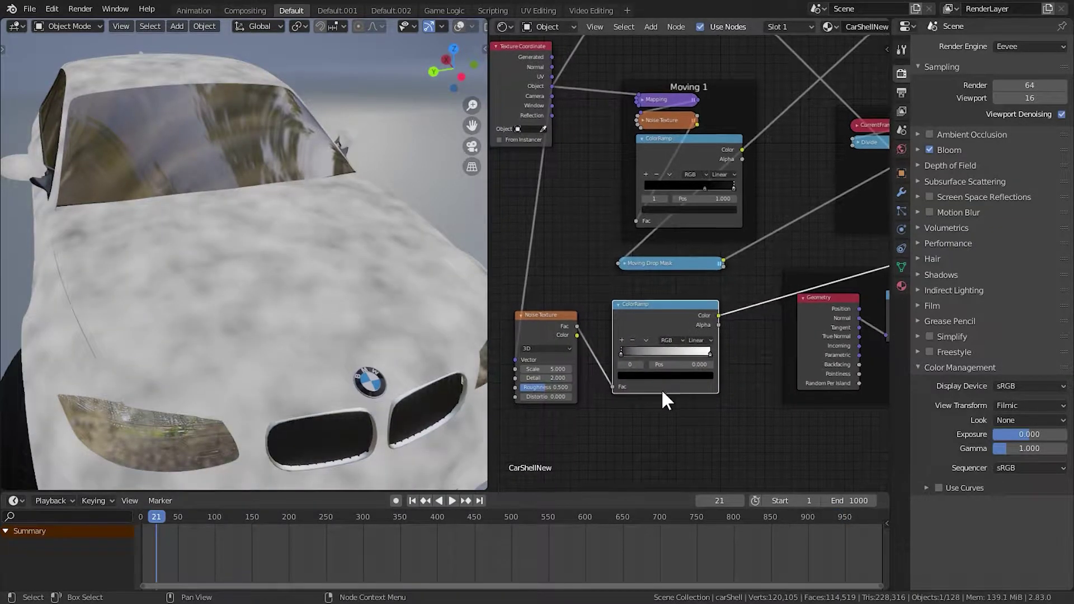
# Set the new ColorRamp's black stop position to 0.16
pyautogui.moveTo(586, 394); pyautogui.dragTo(608, 396)
pyautogui.click(676, 413)
pyautogui.write('.1')
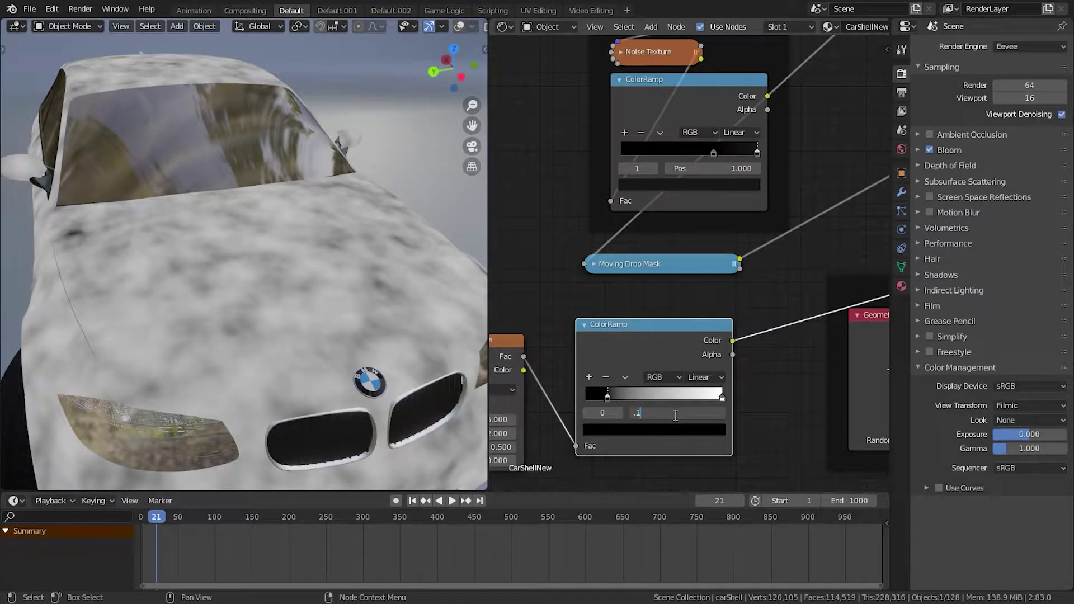
pyautogui.write('6')
pyautogui.press('Return')
# Set the new ColorRamp's white stop position to 1-.16, giving 0.84
pyautogui.click(721, 398)
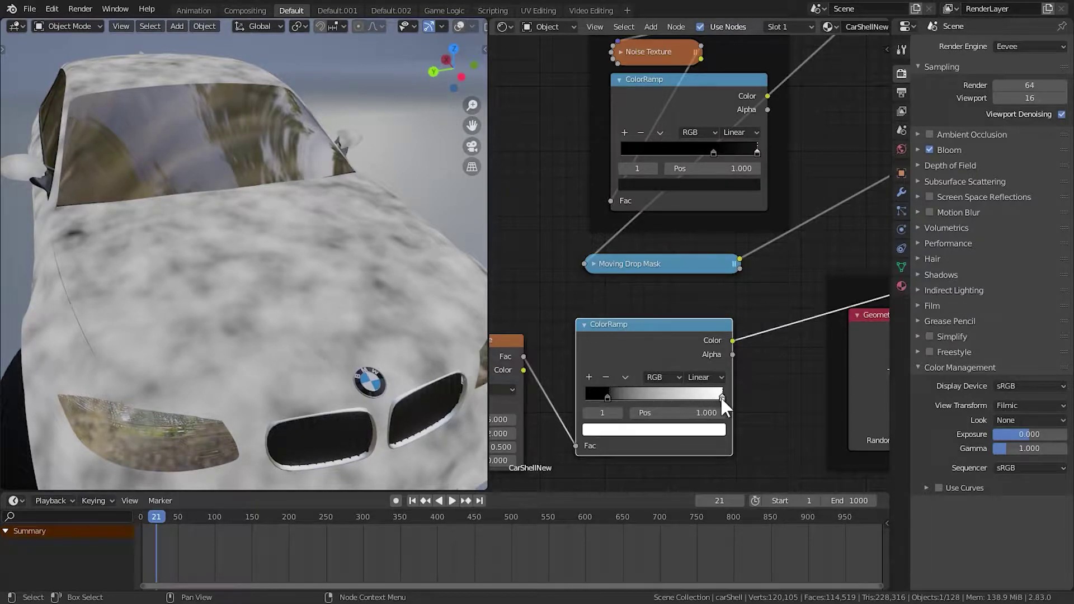
pyautogui.moveTo(722, 398); pyautogui.dragTo(708, 397)
pyautogui.click(702, 413)
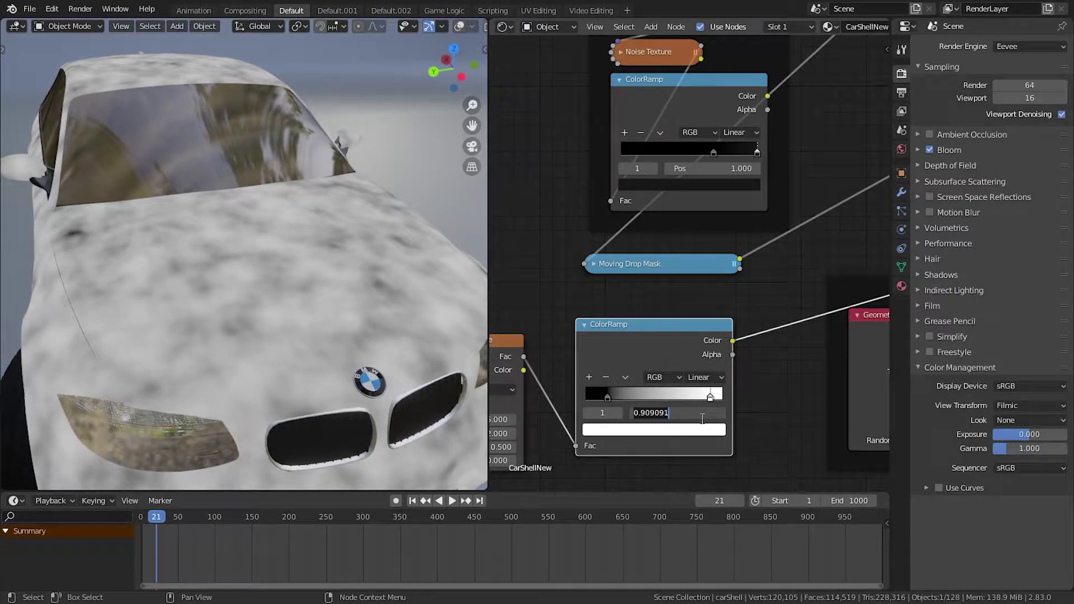
pyautogui.write('1-.16')
pyautogui.press('Return')
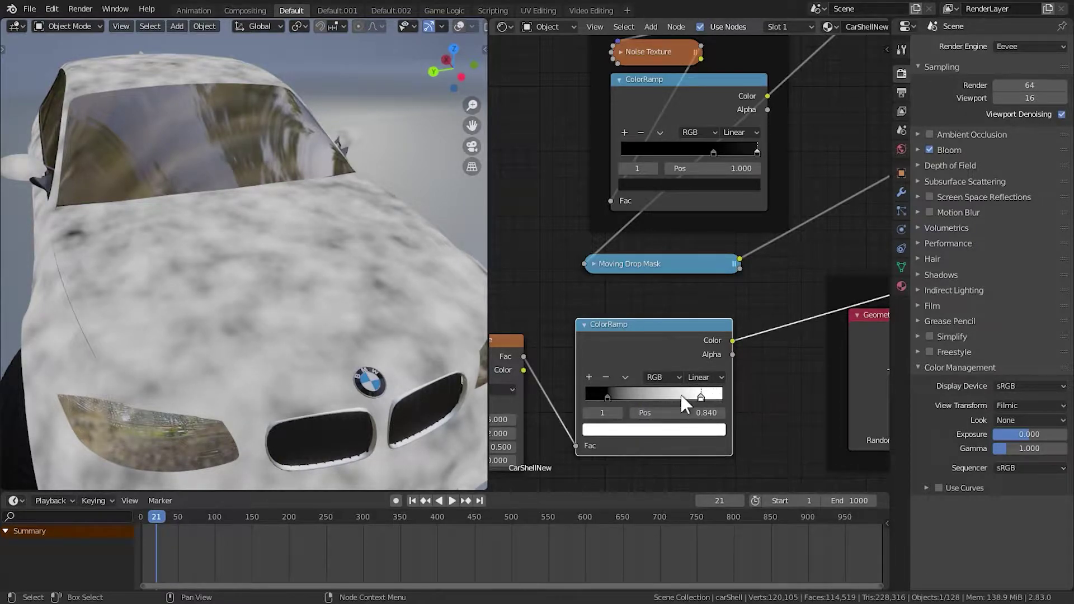
# Link the new ColorRamp's Color output to the first value of the Animation Mask's Subtract node and play the animation
pyautogui.moveTo(291, 392); pyautogui.dragTo(323, 390, button='middle')
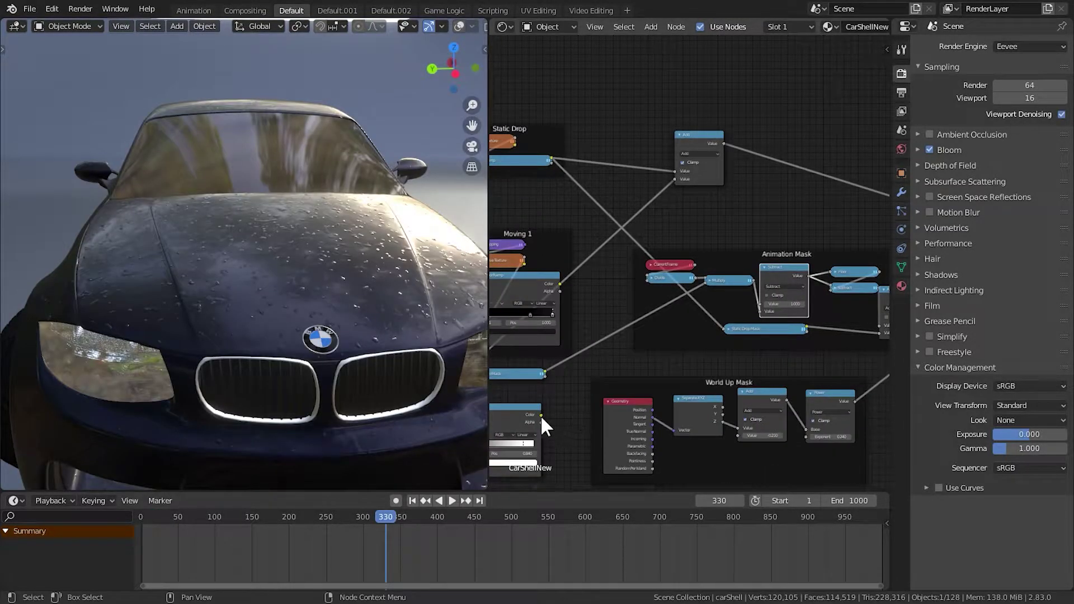
pyautogui.moveTo(541, 415); pyautogui.dragTo(757, 299)
pyautogui.click(771, 276)
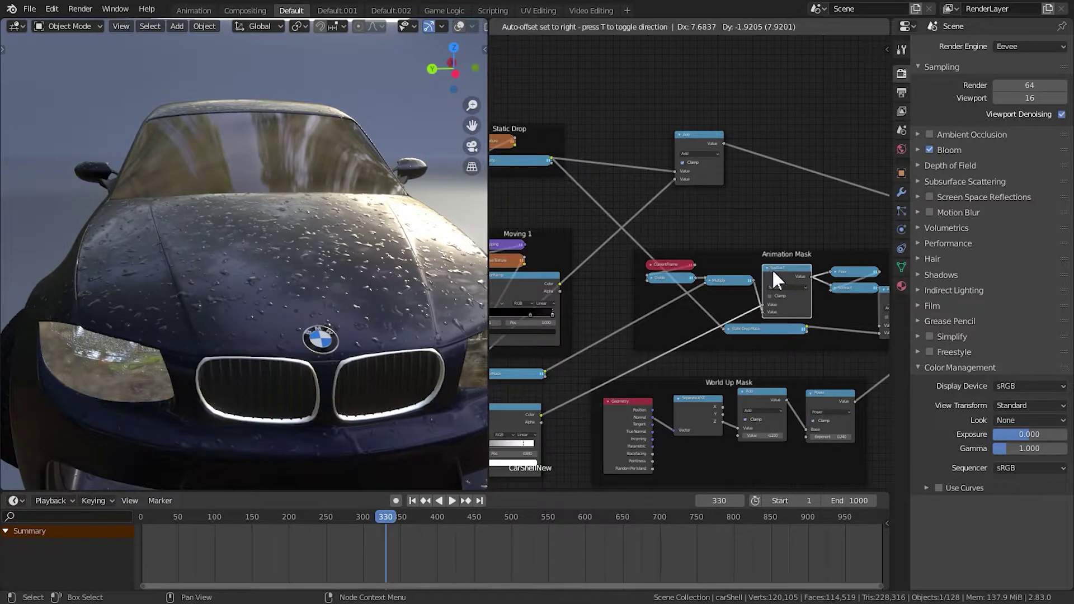
pyautogui.click(764, 267)
pyautogui.press('space')
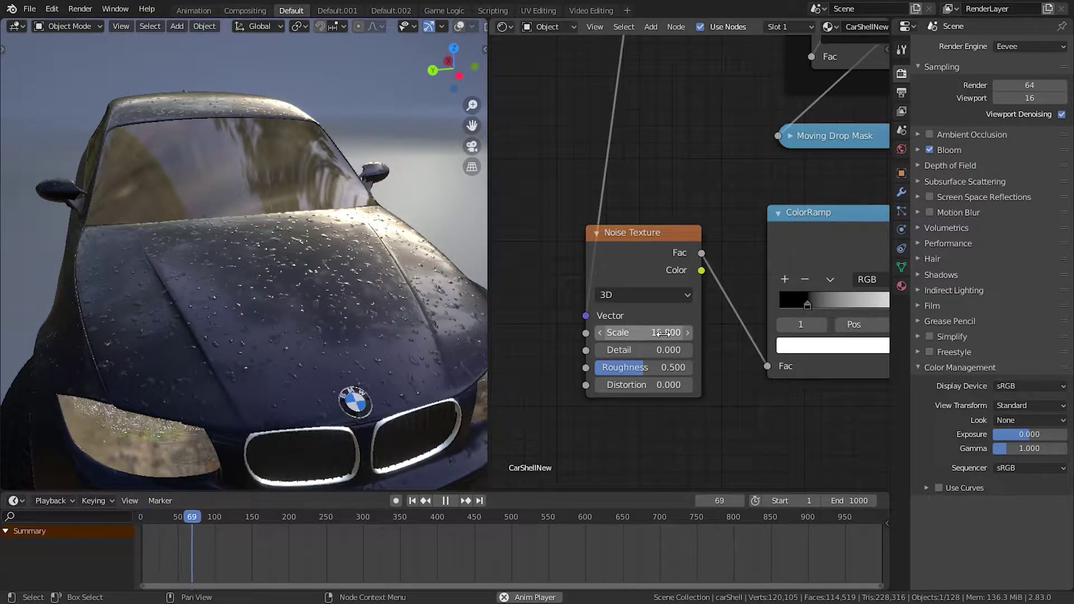
# Switch the new Noise Texture to 2D and set its scale to 7.5
pyautogui.moveTo(639, 332); pyautogui.dragTo(624, 332)
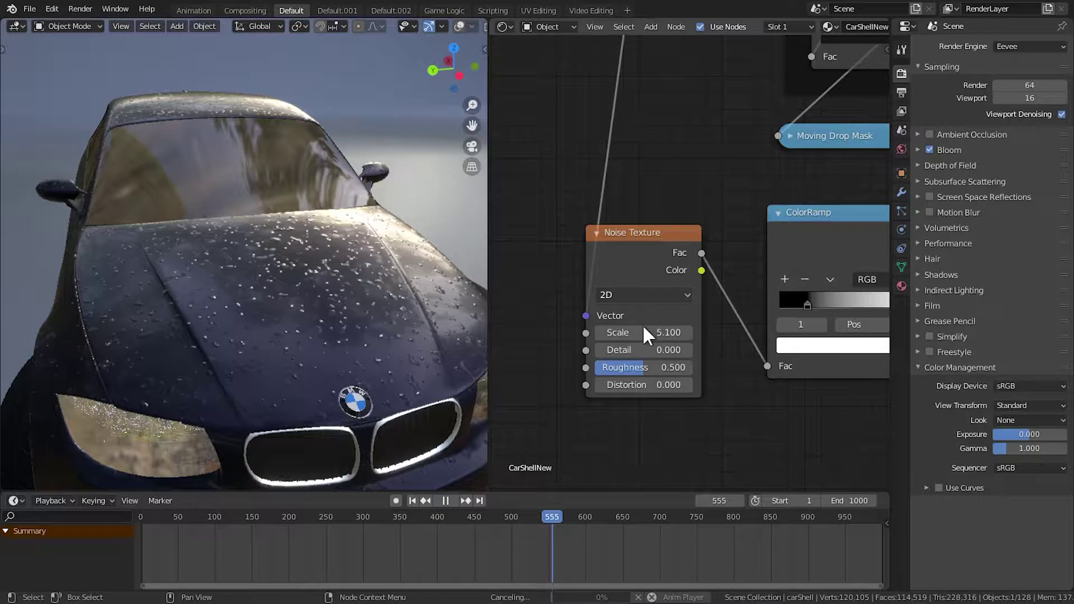
pyautogui.click(647, 334)
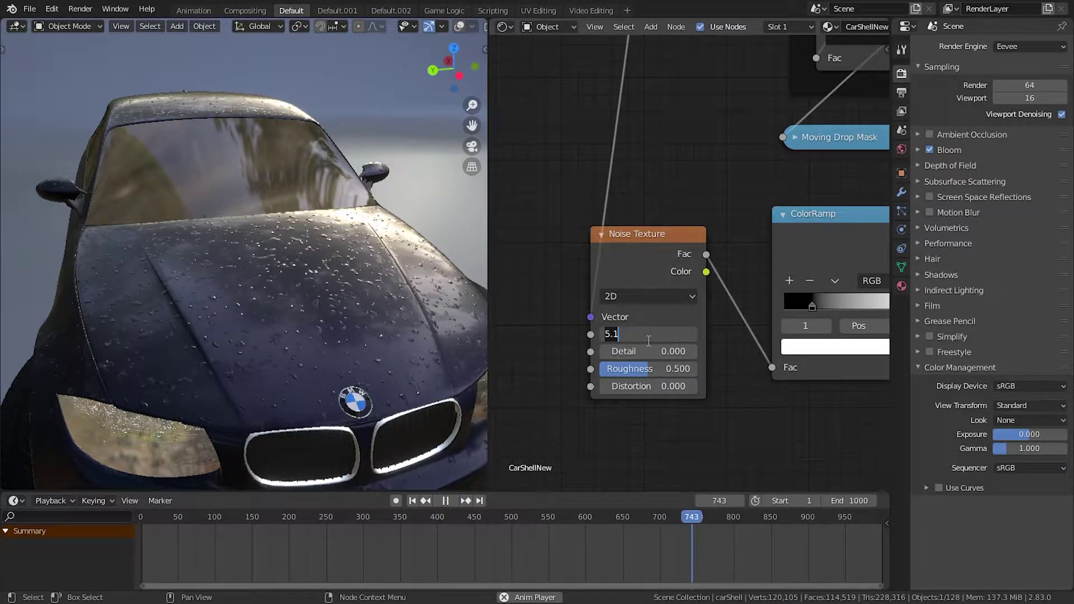
pyautogui.write('7.5')
pyautogui.press('Return')
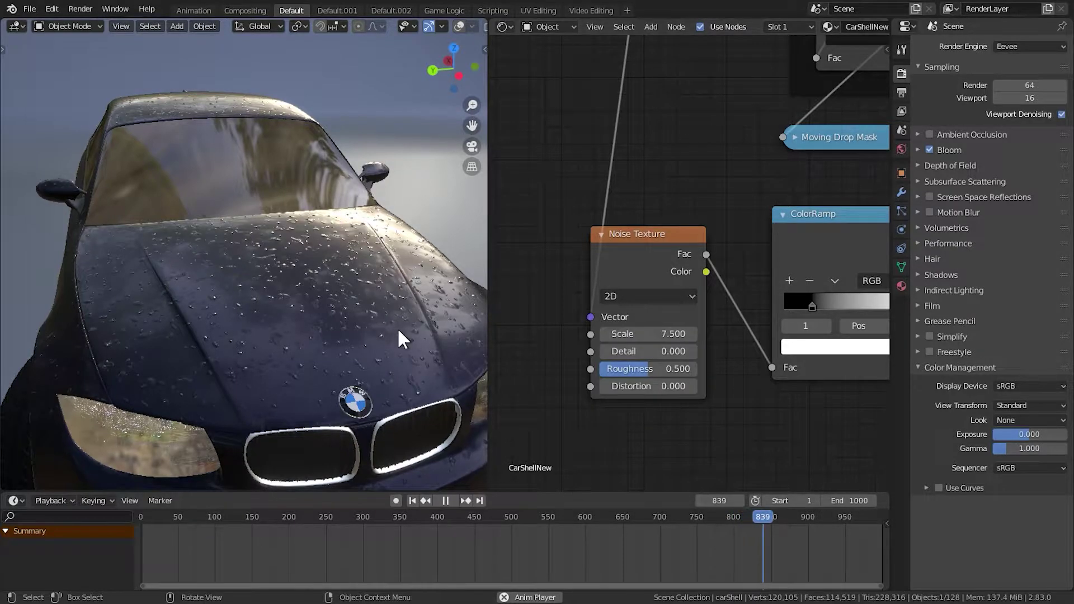
# Examine the animated drops on the car body from several angles, from the whole front down to a hood close-up
pyautogui.moveTo(400, 337); pyautogui.dragTo(365, 346, button='middle')
pyautogui.moveTo(285, 370); pyautogui.dragTo(258, 330, button='middle')
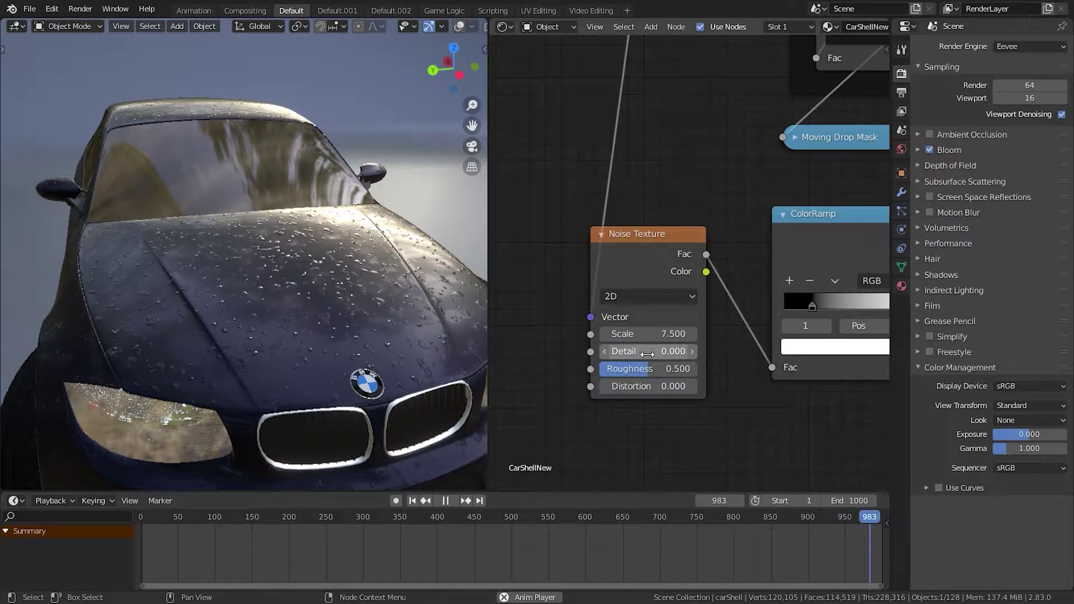
pyautogui.moveTo(456, 364)
pyautogui.keyDown('shift'); pyautogui.mouseDown(button='middle')
pyautogui.moveTo(443, 379)
pyautogui.moveTo(441, 367)
pyautogui.mouseUp(button='middle'); pyautogui.keyUp('shift')
pyautogui.scroll(3, 450, 378)
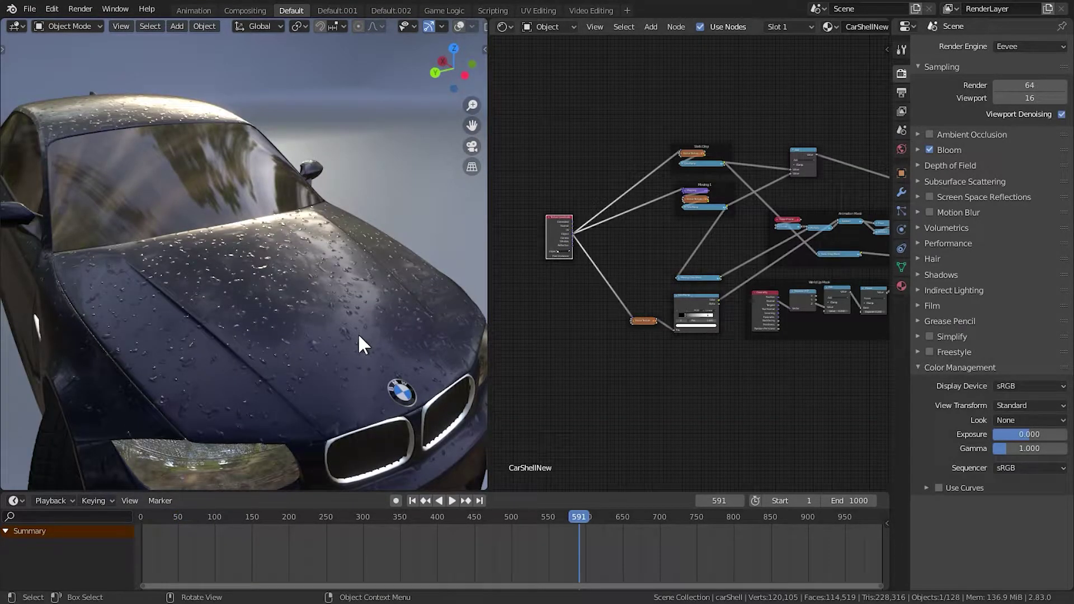
pyautogui.press('space')
pyautogui.scroll(3, 354, 333)
pyautogui.keyDown('shift'); pyautogui.moveTo(343, 327); pyautogui.dragTo(364, 289, button='middle'); pyautogui.keyUp('shift')
pyautogui.scroll(-4, 354, 312)
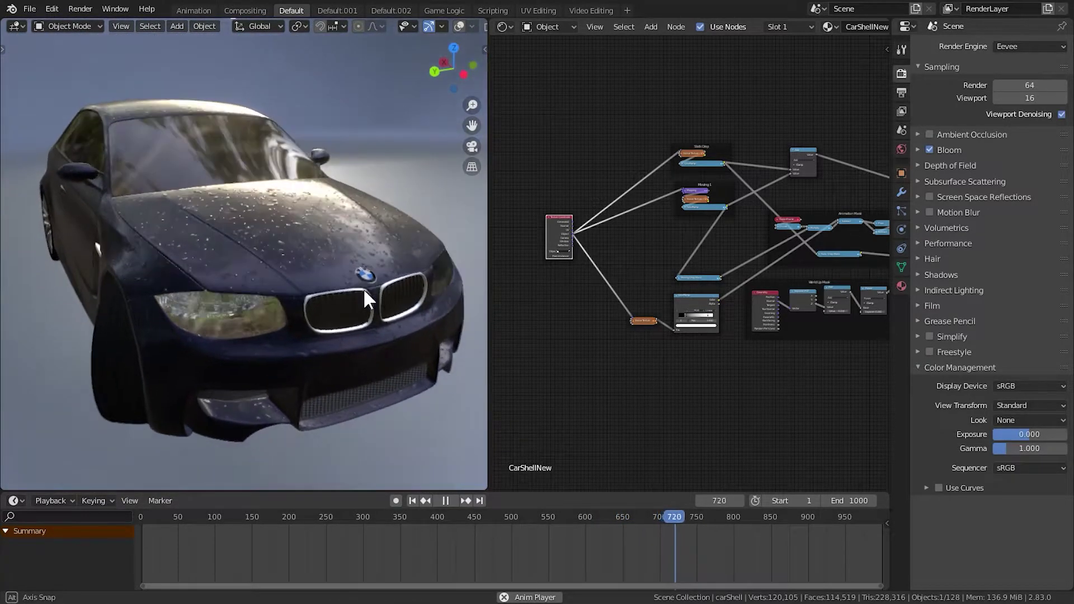
pyautogui.moveTo(326, 249); pyautogui.dragTo(347, 271, button='middle')
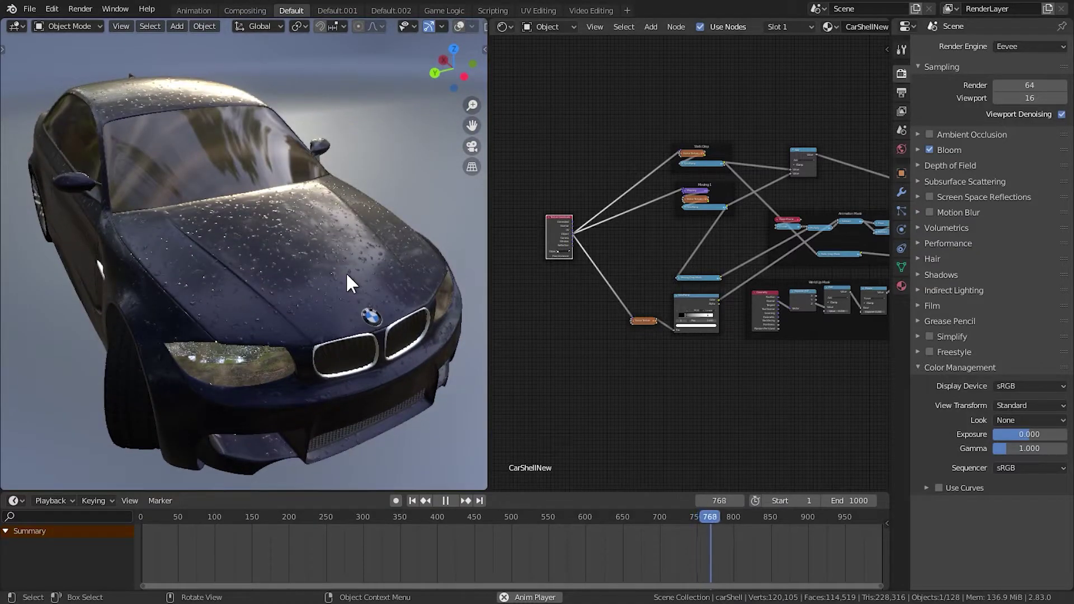
pyautogui.scroll(5, 346, 271)
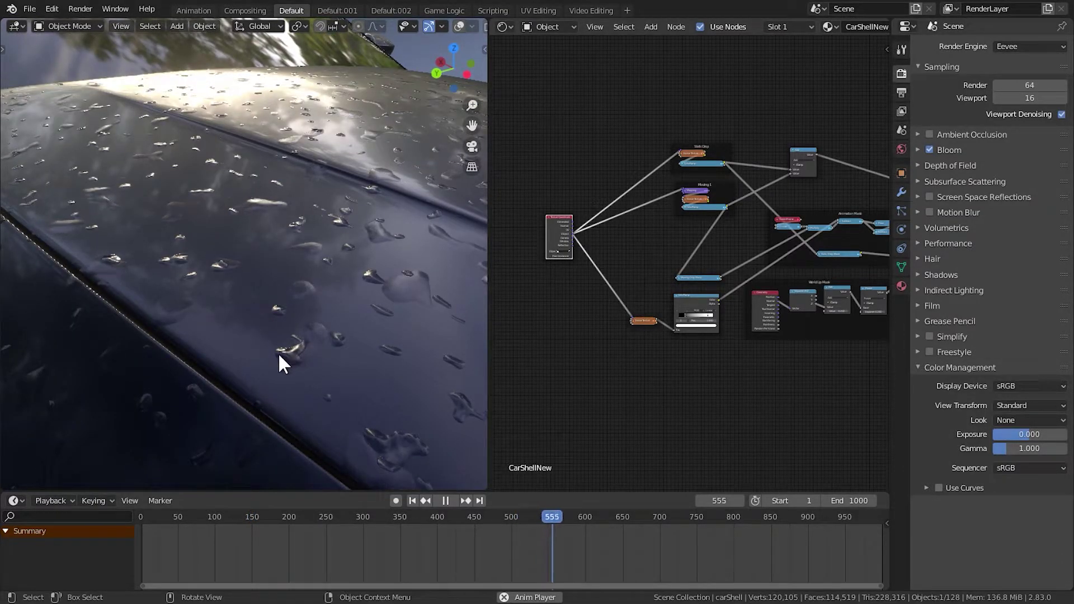
# Stop playback and add a reroute point joining the links that leave the Static Drop ColorRamp
pyautogui.press('space')
pyautogui.scroll(5, 682, 224)
pyautogui.keyDown('shift'); pyautogui.moveTo(600, 251); pyautogui.dragTo(601, 250, button='right'); pyautogui.keyUp('shift')
pyautogui.press('g')
pyautogui.click(728, 236)
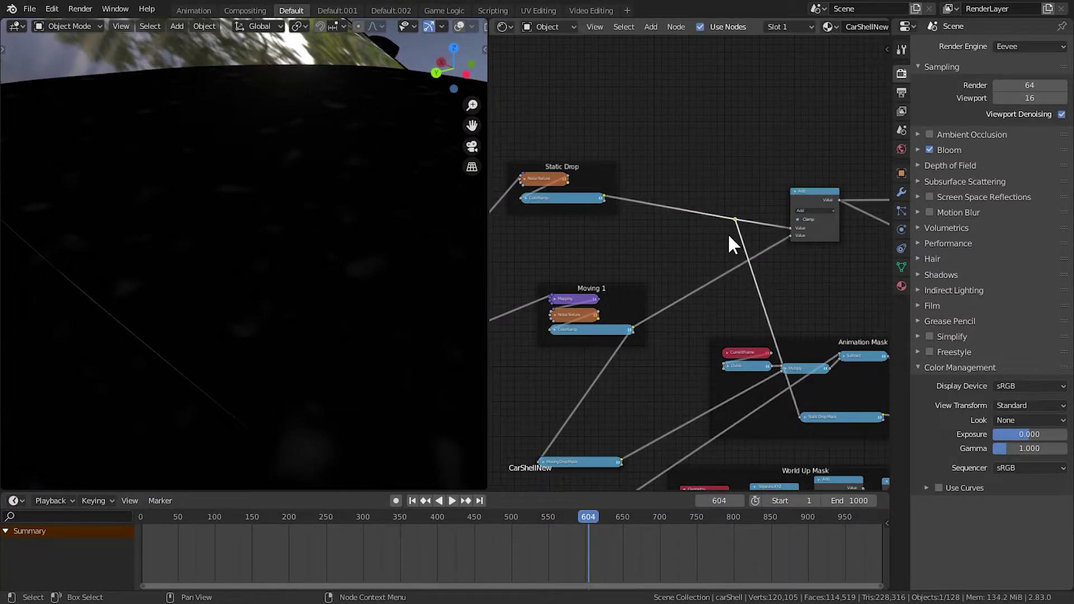
# Duplicate the Add node onto the link between Static Drop and the reroute, and change its operation to Subtract
pyautogui.click(812, 203)
pyautogui.hotkey('shift', 'd')
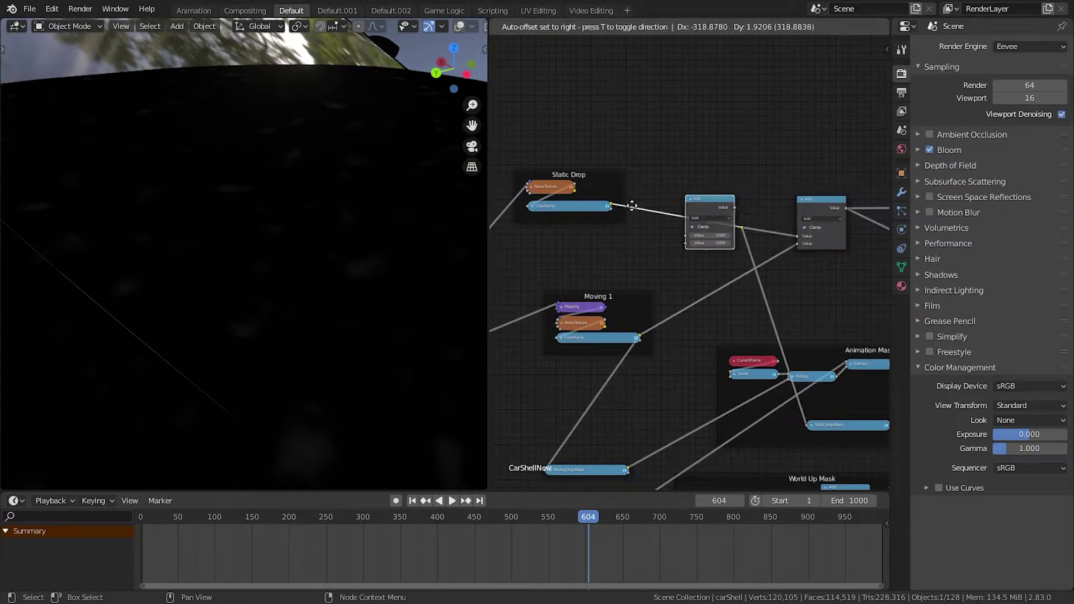
pyautogui.click(676, 209)
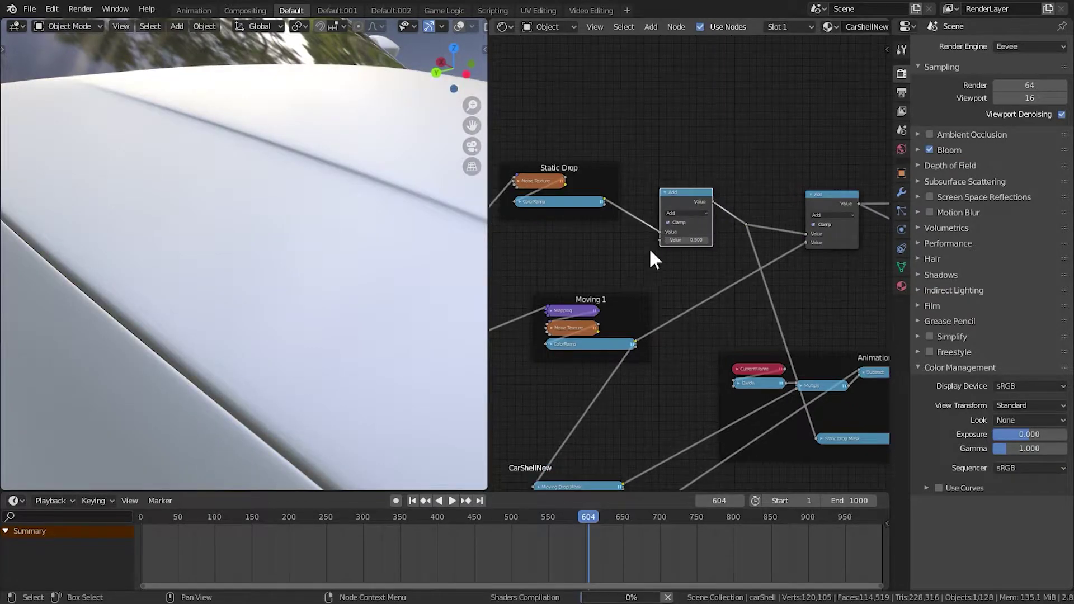
pyautogui.scroll(2, 666, 235)
pyautogui.click(678, 200)
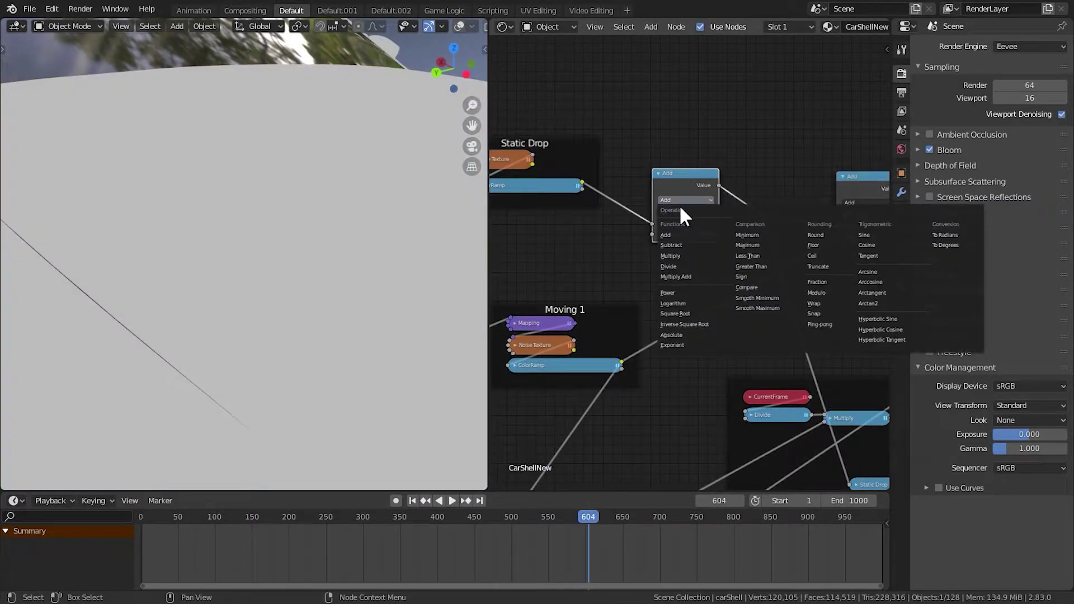
pyautogui.click(674, 244)
pyautogui.scroll(-2, 699, 240)
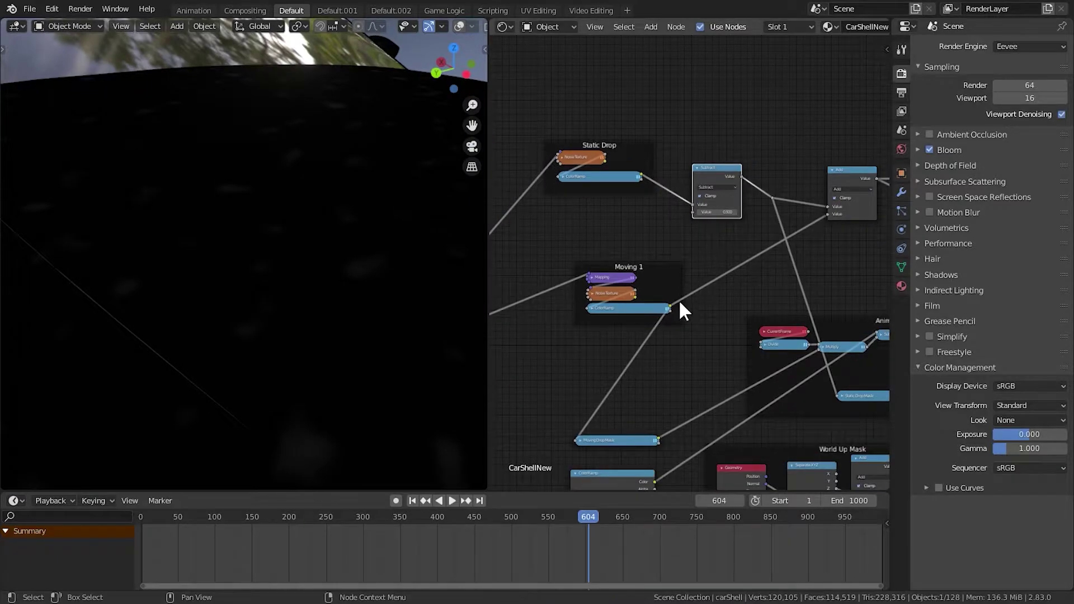
# Link the Moving Drop Mask output to the second value of the new Subtract node
pyautogui.moveTo(630, 441); pyautogui.dragTo(693, 212)
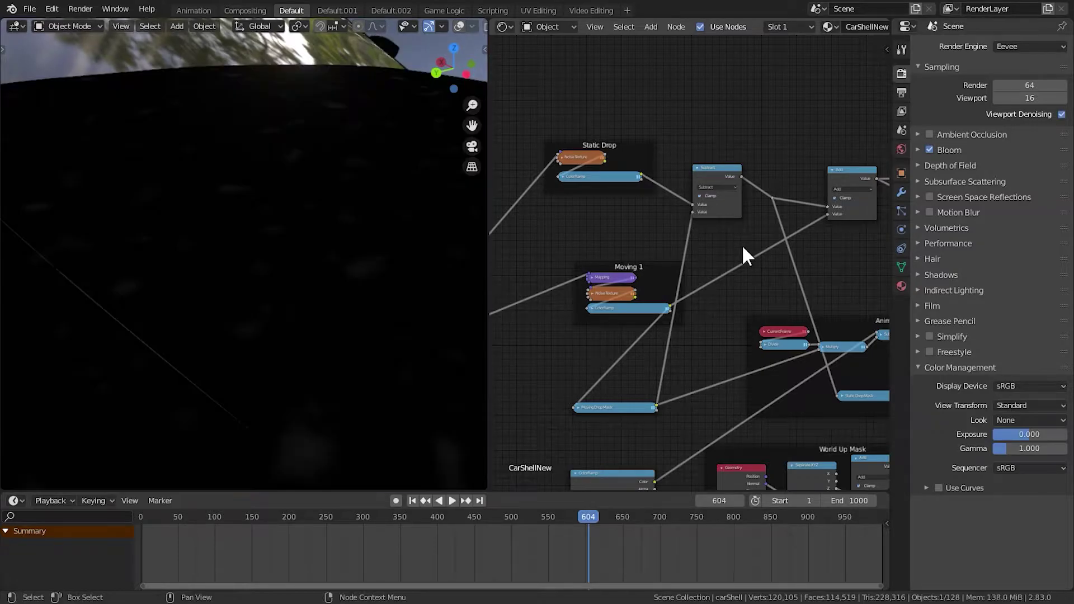
pyautogui.scroll(-1, 702, 223)
pyautogui.moveTo(703, 223); pyautogui.dragTo(652, 214, button='middle')
pyautogui.moveTo(650, 178)
pyautogui.mouseDown()
pyautogui.moveTo(670, 182)
pyautogui.moveTo(655, 195)
pyautogui.mouseUp()
# Preview the complete car shell material again and play the animation from an earlier frame with the whole car front in view
pyautogui.moveTo(674, 226); pyautogui.dragTo(549, 169, button='middle')
pyautogui.scroll(-1, 702, 300)
pyautogui.moveTo(843, 256); pyautogui.dragTo(507, 293, button='middle')
pyautogui.keyDown('ctrl'); pyautogui.keyDown('shift'); pyautogui.click(655, 283); pyautogui.keyUp('shift'); pyautogui.keyUp('ctrl')
pyautogui.moveTo(241, 519); pyautogui.dragTo(321, 518)
pyautogui.scroll(-5, 330, 310)
pyautogui.moveTo(346, 305); pyautogui.dragTo(330, 320, button='middle')
pyautogui.press('space')
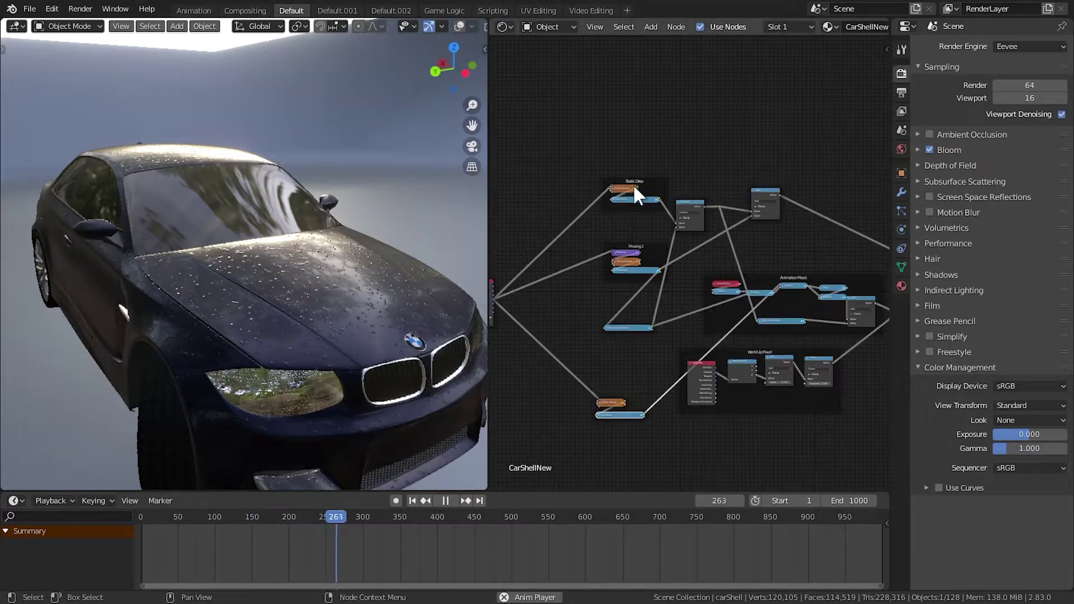
# Move the Static Drop and Moving 1 frames farther away from the Subtract node
pyautogui.click(633, 183)
pyautogui.press('g')
pyautogui.click(567, 174)
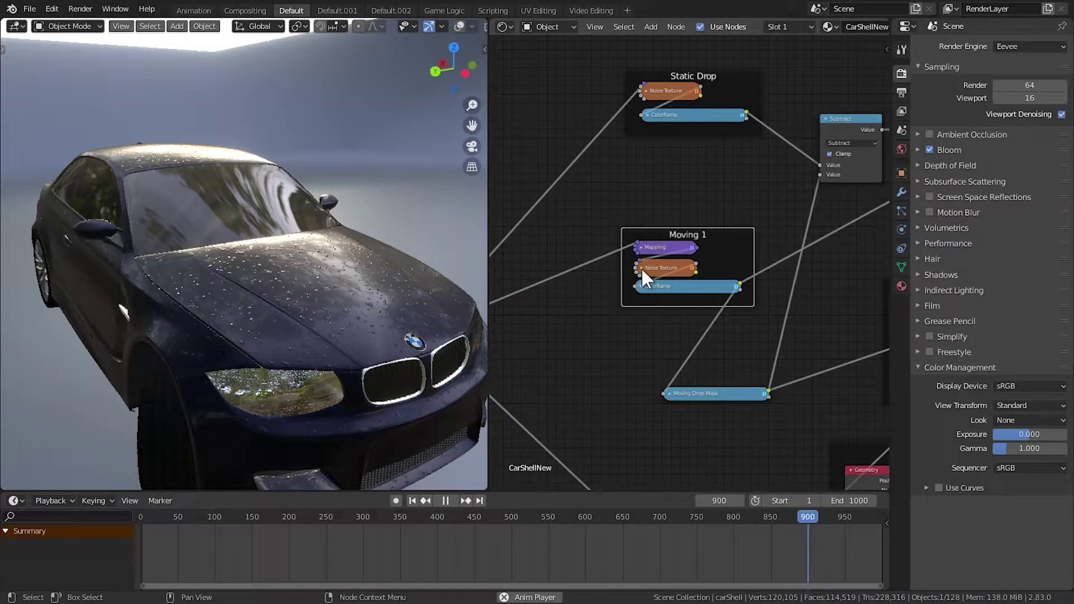
# Stop playback and examine how the Static Drop and Moving 1 groups feed the Subtract and Add nodes
pyautogui.scroll(-5, 743, 413)
pyautogui.moveTo(743, 411); pyautogui.dragTo(642, 310, button='middle')
pyautogui.moveTo(716, 262); pyautogui.dragTo(616, 324, button='middle')
pyautogui.scroll(-1, 616, 323)
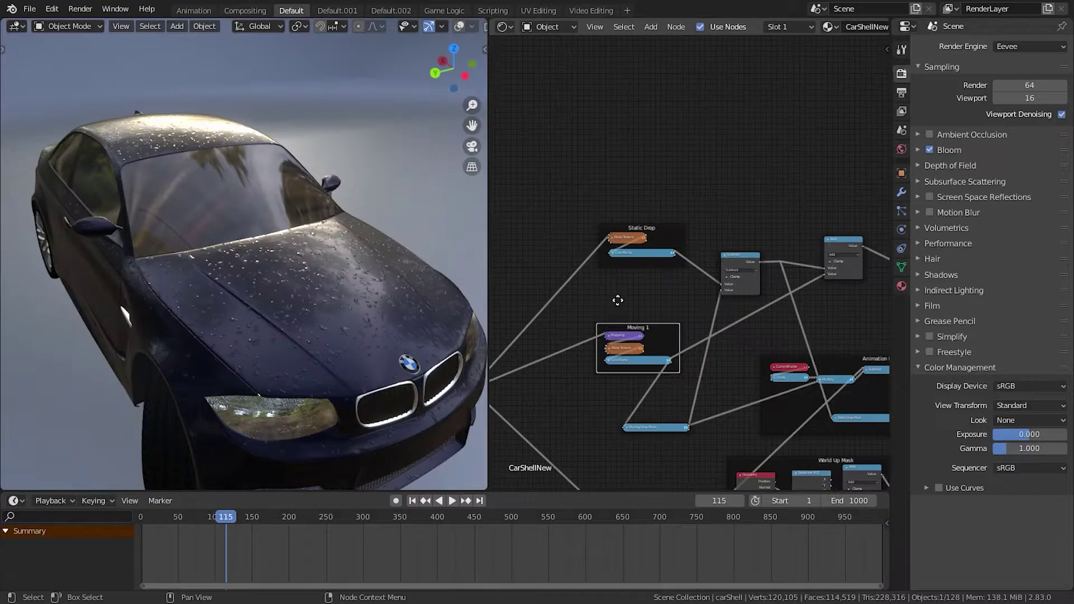
pyautogui.scroll(3, 600, 306)
pyautogui.moveTo(654, 273); pyautogui.dragTo(532, 379, button='middle')
pyautogui.scroll(3, 567, 324)
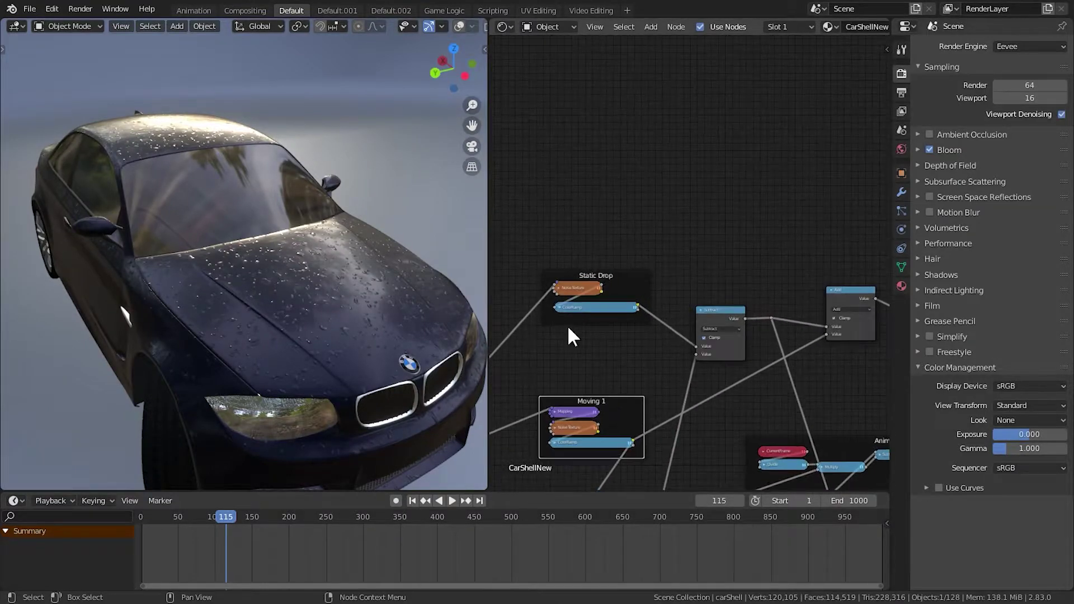
pyautogui.moveTo(567, 324); pyautogui.dragTo(572, 315, button='middle')
pyautogui.click(600, 300)
pyautogui.scroll(-1, 602, 302)
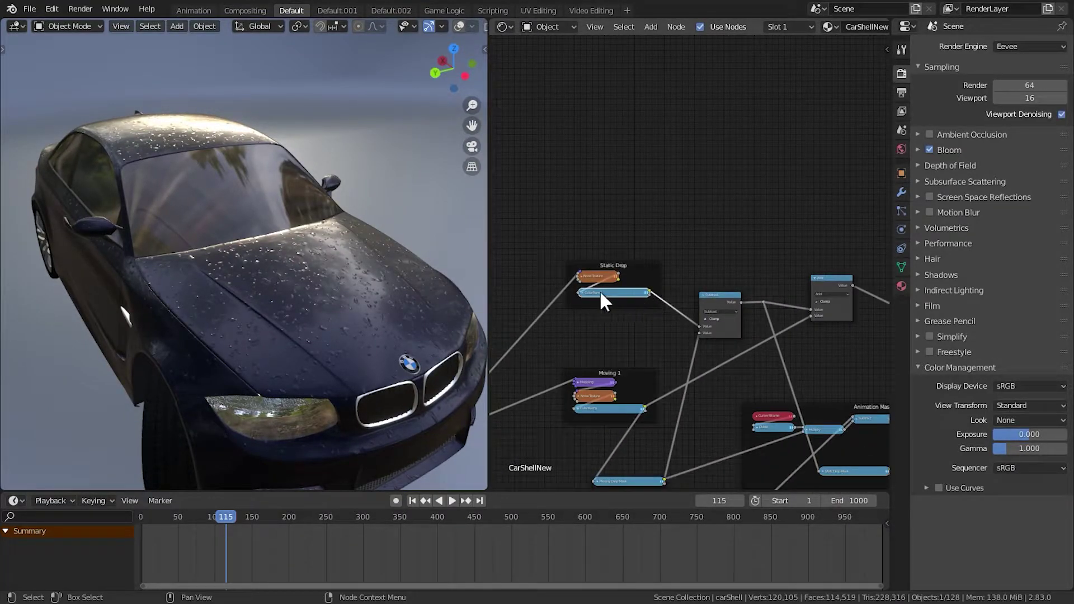
# Preview the Static Drop ColorRamp output on the car shell
pyautogui.moveTo(726, 292); pyautogui.dragTo(605, 288, button='middle')
pyautogui.moveTo(605, 288); pyautogui.dragTo(758, 248)
pyautogui.scroll(-4, 792, 243)
pyautogui.moveTo(792, 242); pyautogui.dragTo(735, 196, button='middle')
pyautogui.keyDown('ctrl'); pyautogui.keyDown('shift'); pyautogui.click(595, 246); pyautogui.keyUp('shift'); pyautogui.keyUp('ctrl')
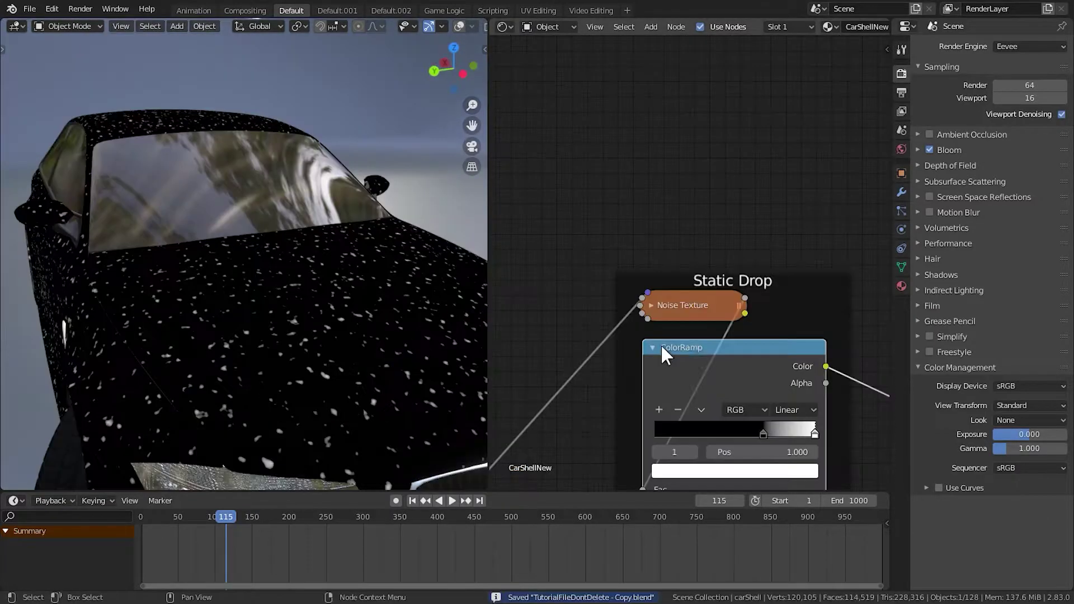
# Check the white stop's color on the Static Drop ColorRamp and collapse the node
pyautogui.moveTo(772, 336); pyautogui.dragTo(686, 243, button='middle')
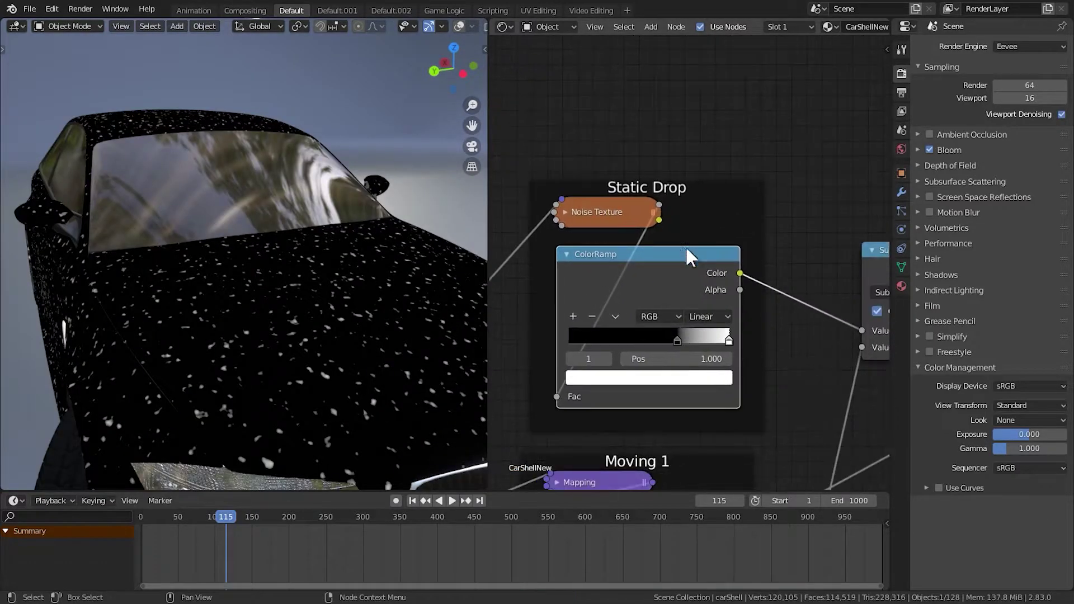
pyautogui.click(694, 379)
pyautogui.click(567, 254)
# Expand the Moving 1 ColorRamp and set the color value of its end stop to 1.000
pyautogui.moveTo(624, 331); pyautogui.dragTo(597, 118, button='middle')
pyautogui.click(529, 337)
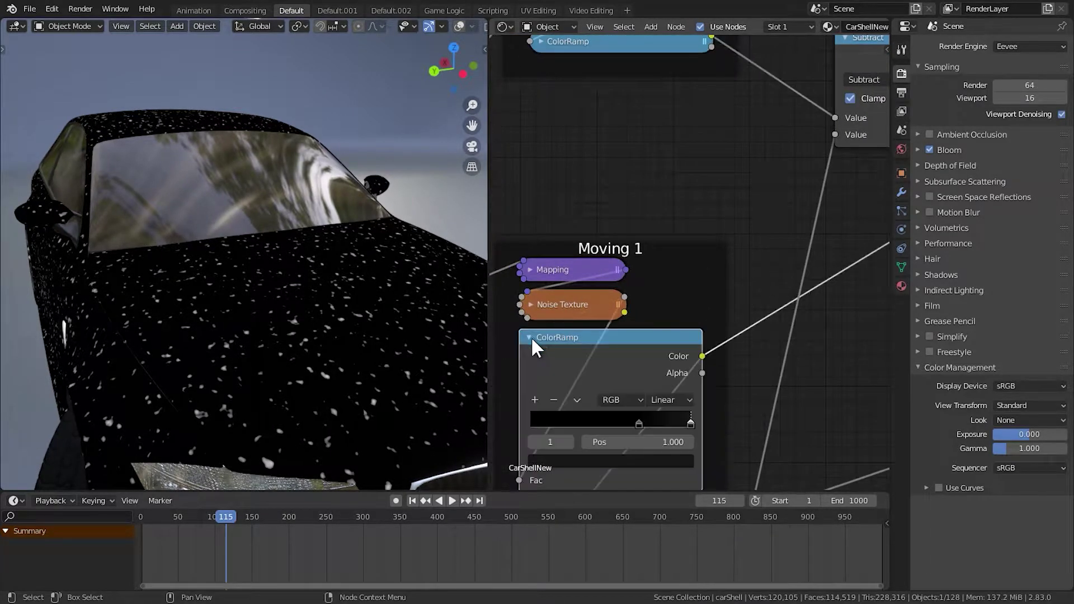
pyautogui.moveTo(533, 340); pyautogui.dragTo(609, 208, button='middle')
pyautogui.click(644, 340)
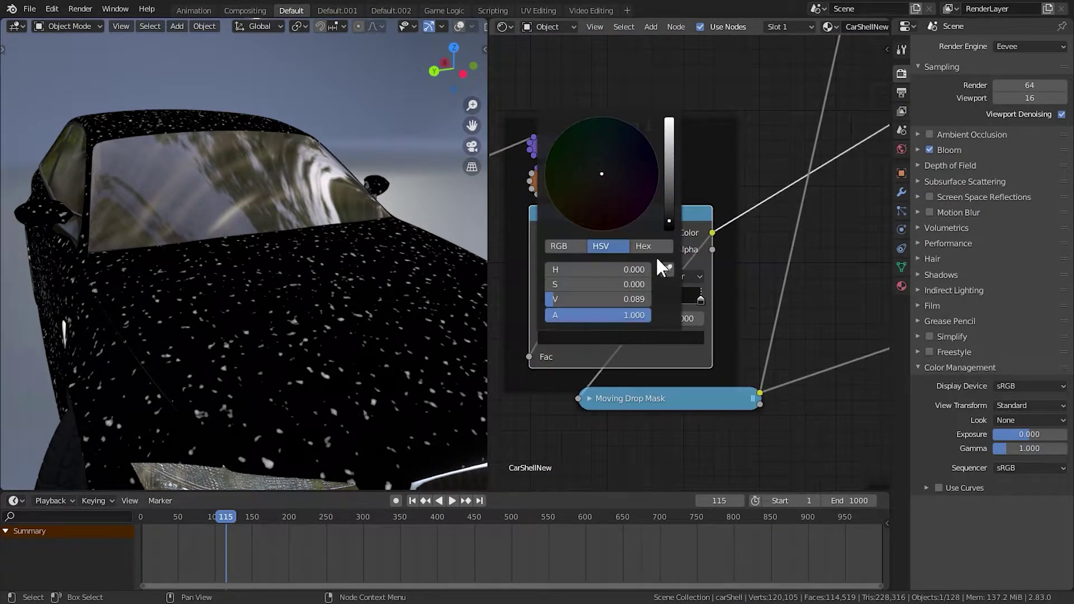
pyautogui.moveTo(670, 219); pyautogui.dragTo(665, 120)
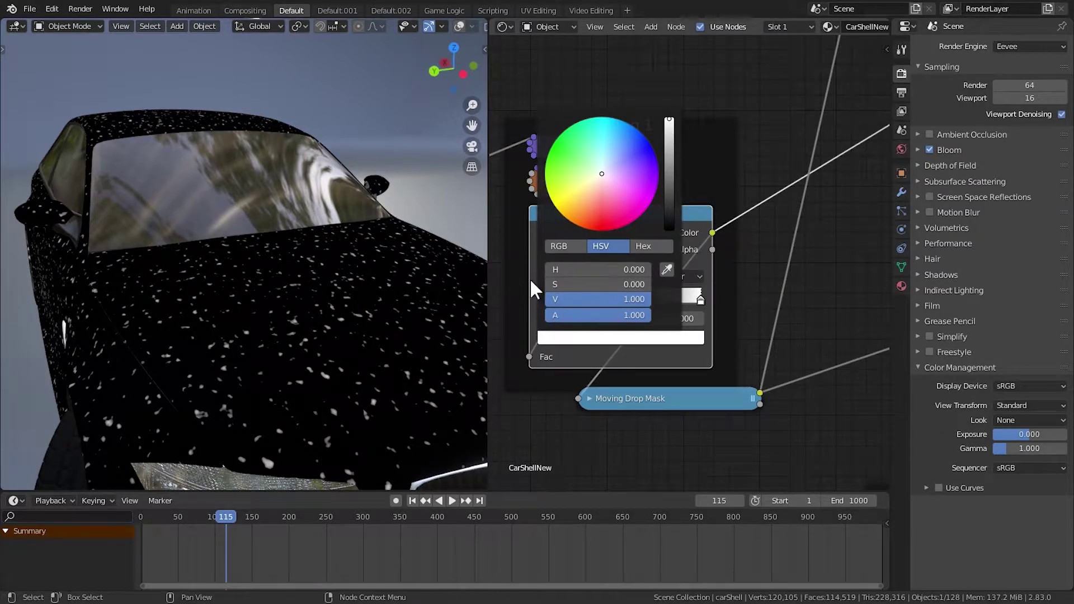
# Preview the complete car shell material and scrub the timeline forward and back to frame 105
pyautogui.scroll(-15, 529, 278)
pyautogui.moveTo(835, 278); pyautogui.dragTo(783, 285, button='middle')
pyautogui.keyDown('ctrl'); pyautogui.keyDown('shift'); pyautogui.click(797, 274); pyautogui.keyUp('shift'); pyautogui.keyUp('ctrl')
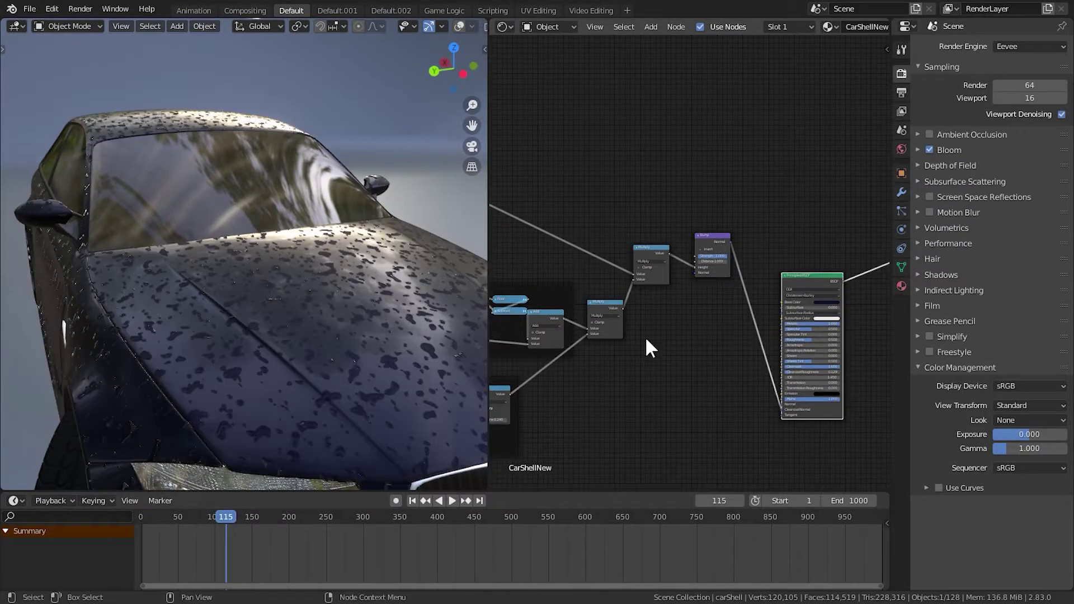
pyautogui.moveTo(226, 516); pyautogui.dragTo(303, 517)
pyautogui.moveTo(307, 520); pyautogui.dragTo(220, 524)
pyautogui.press('Escape')
pyautogui.scroll(-3, 688, 347)
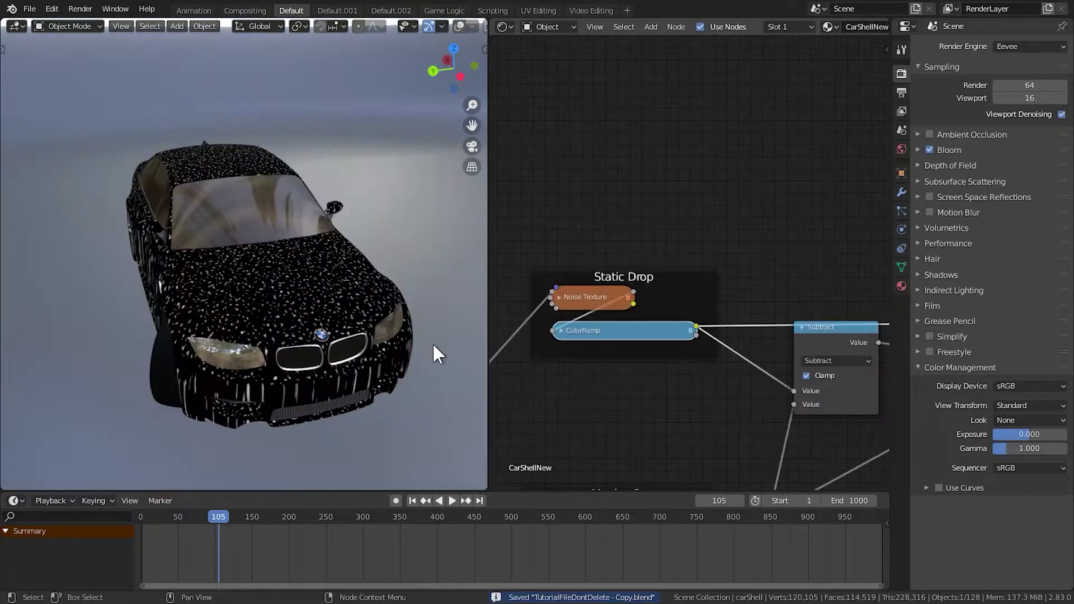
# Preview the Subtract node's output and examine the masked static drops around the car
pyautogui.moveTo(432, 342); pyautogui.dragTo(303, 333, button='middle')
pyautogui.scroll(-2, 610, 353)
pyautogui.moveTo(611, 353); pyautogui.dragTo(490, 317, button='middle')
pyautogui.moveTo(638, 287); pyautogui.dragTo(632, 293)
pyautogui.keyDown('ctrl'); pyautogui.keyDown('shift'); pyautogui.click(632, 292); pyautogui.keyUp('shift'); pyautogui.keyUp('ctrl')
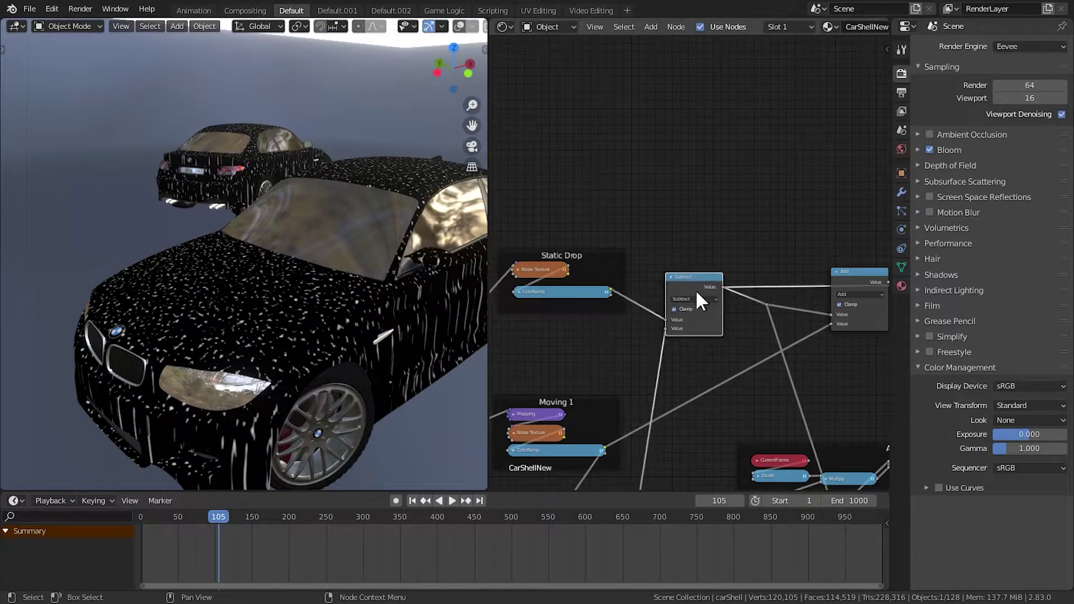
pyautogui.moveTo(695, 290); pyautogui.dragTo(695, 209, button='middle')
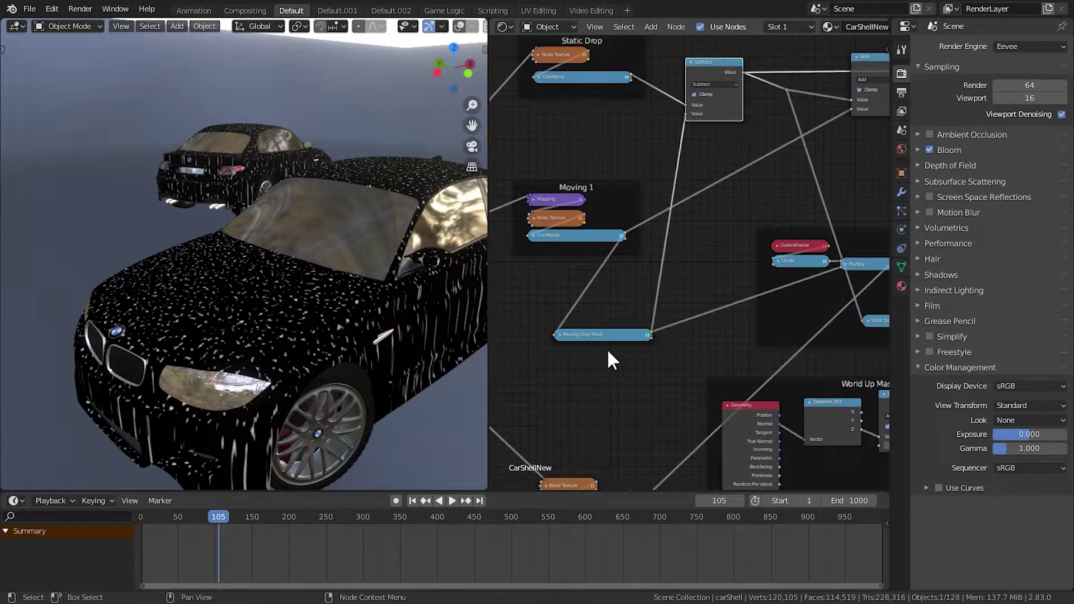
pyautogui.moveTo(607, 335); pyautogui.dragTo(589, 299)
pyautogui.moveTo(312, 324); pyautogui.dragTo(374, 339, button='middle')
pyautogui.moveTo(619, 202); pyautogui.dragTo(607, 334, button='middle')
pyautogui.moveTo(679, 167); pyautogui.dragTo(628, 229, button='middle')
pyautogui.click(647, 249)
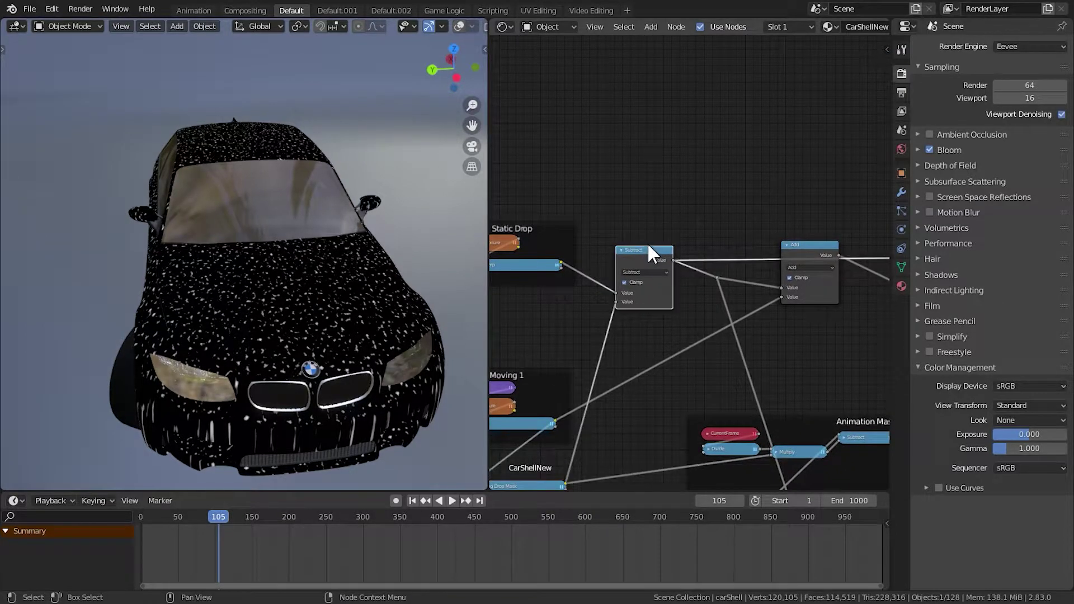
pyautogui.scroll(-2, 682, 240)
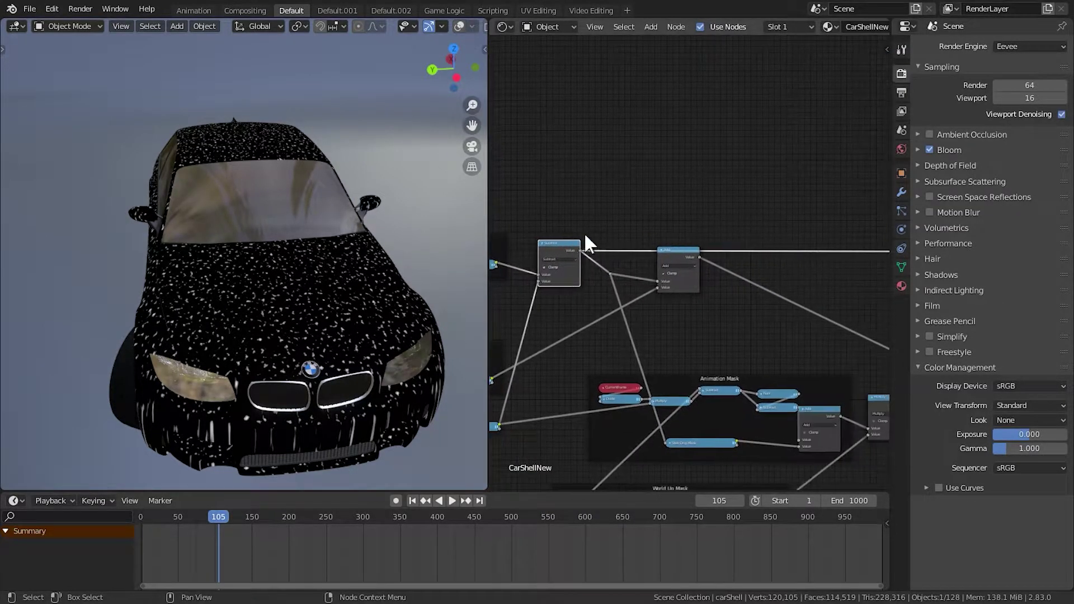
# Add an Emission node on the link between the Subtract node and the Viewer
pyautogui.scroll(-4, 585, 234)
pyautogui.moveTo(649, 210); pyautogui.dragTo(443, 168, button='middle')
pyautogui.moveTo(641, 230); pyautogui.dragTo(540, 233, button='middle')
pyautogui.moveTo(673, 291); pyautogui.dragTo(711, 283)
pyautogui.moveTo(773, 210); pyautogui.dragTo(600, 252, button='middle')
pyautogui.hotkey('shift', 'a')
pyautogui.click(649, 269)
pyautogui.write('emitio')
pyautogui.press('BackSpace')
pyautogui.press('BackSpace')
pyautogui.press('BackSpace')
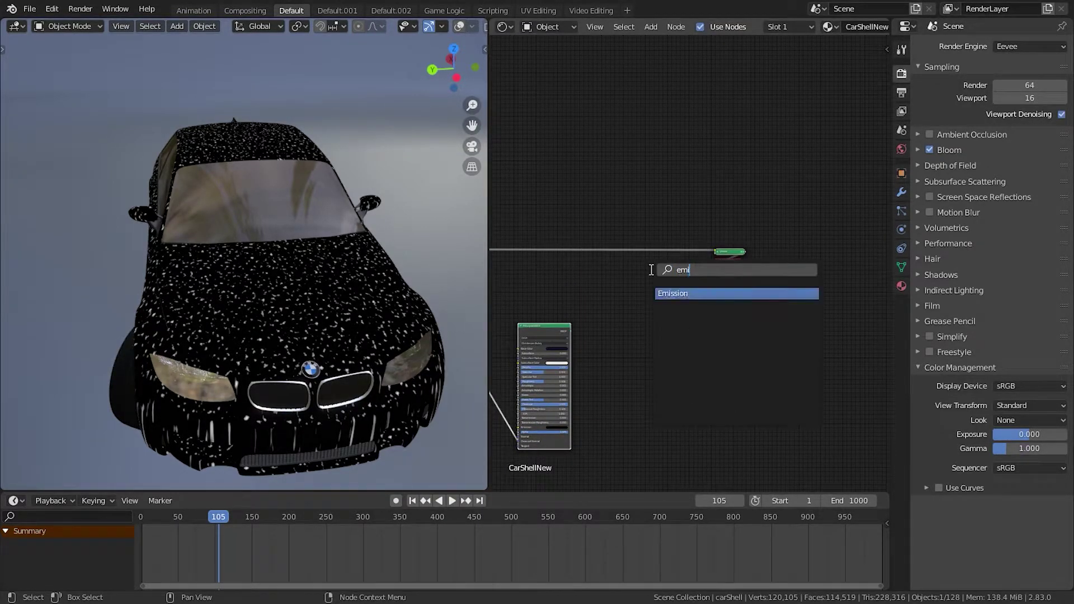
pyautogui.write('ss')
pyautogui.press('Return')
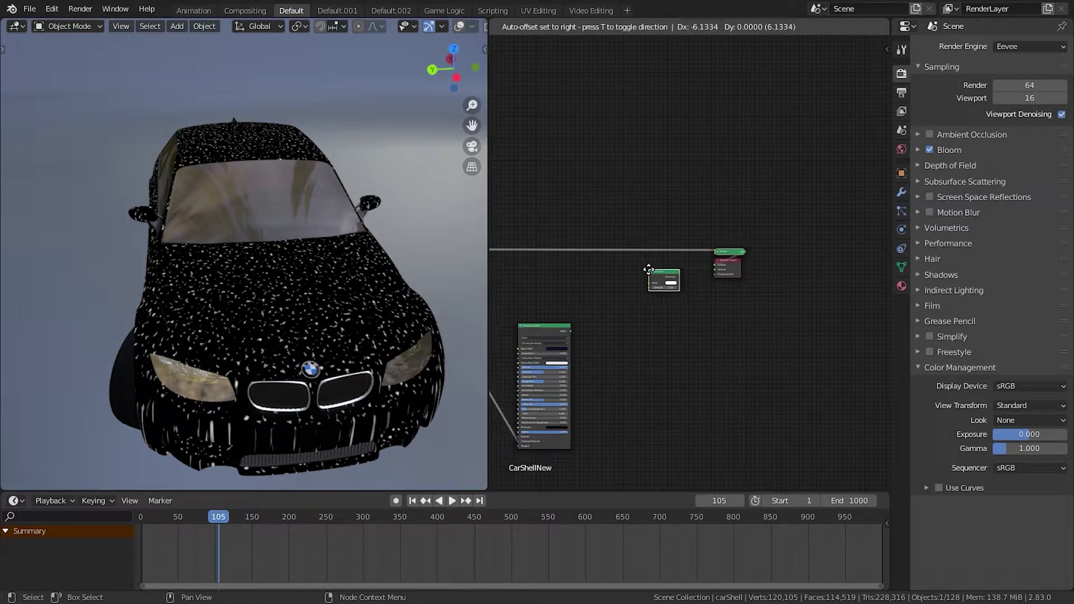
pyautogui.click(669, 256)
# Link the Emission output to the Material Output surface and delete the Viewer node
pyautogui.scroll(4, 697, 274)
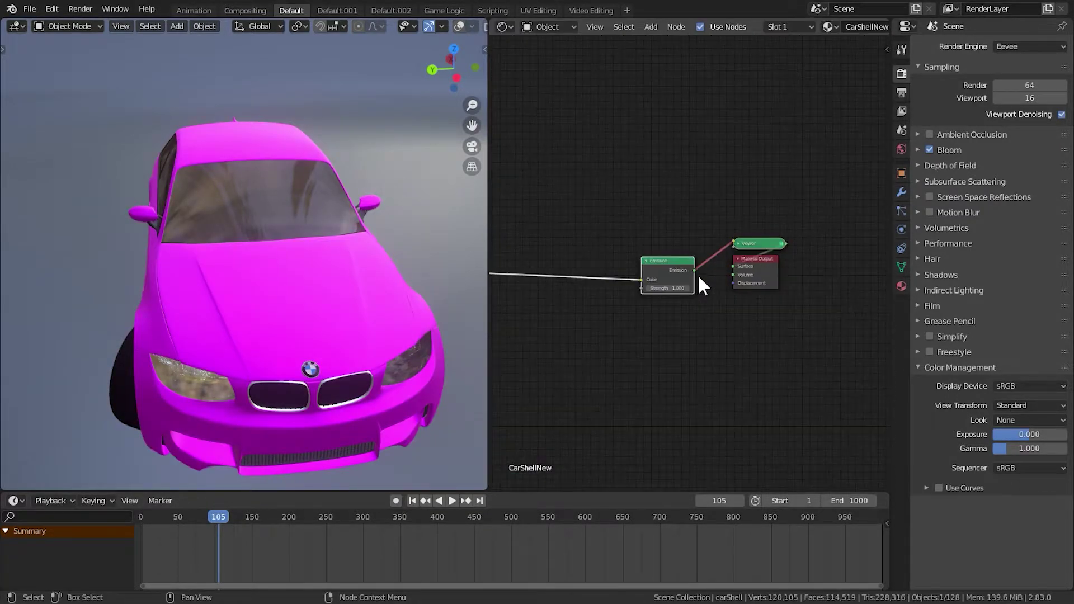
pyautogui.moveTo(697, 274); pyautogui.dragTo(758, 268)
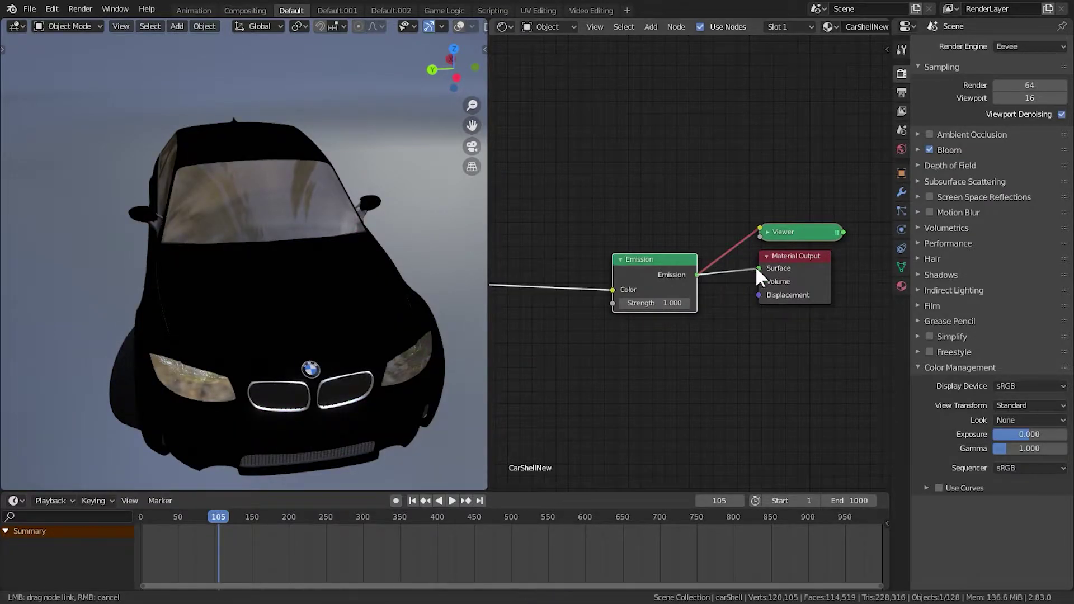
pyautogui.press('x')
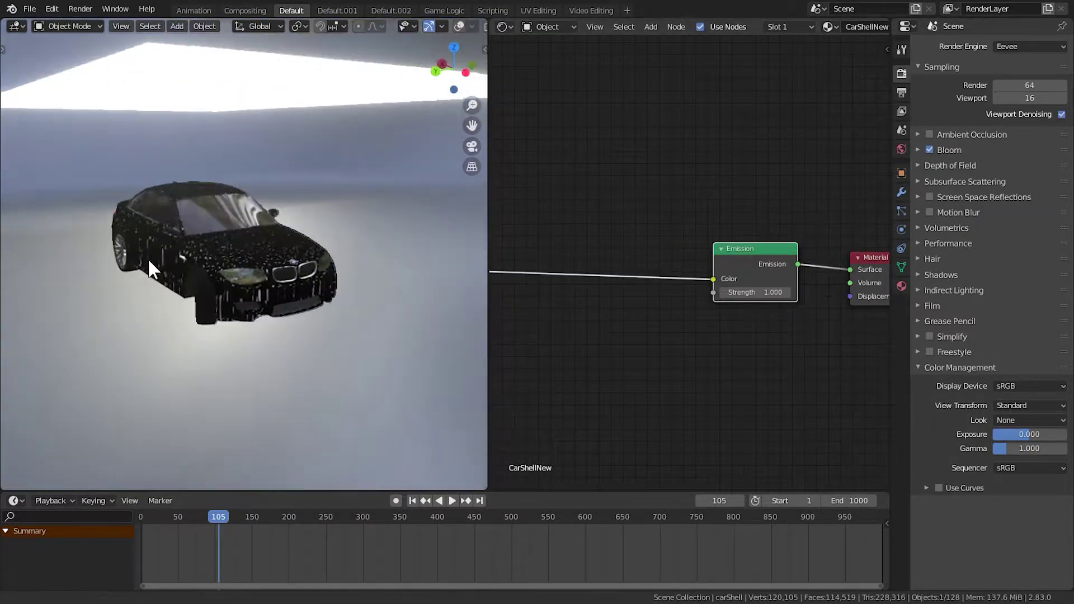
# Add a plane at the 3D cursor beside the car and assign it the CarShellNew material
pyautogui.moveTo(148, 267); pyautogui.dragTo(273, 275, button='middle')
pyautogui.keyDown('shift'); pyautogui.rightClick(317, 284); pyautogui.keyUp('shift')
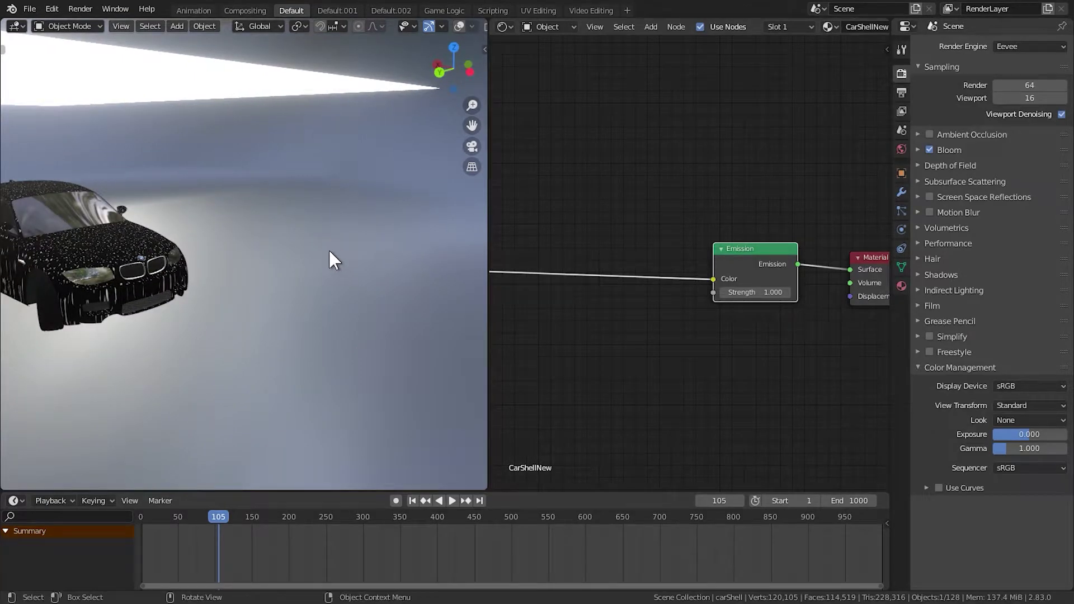
pyautogui.hotkey('shift', 'a')
pyautogui.click(356, 250)
pyautogui.press('g')
pyautogui.click(370, 274)
pyautogui.moveTo(328, 290); pyautogui.dragTo(185, 282, button='middle')
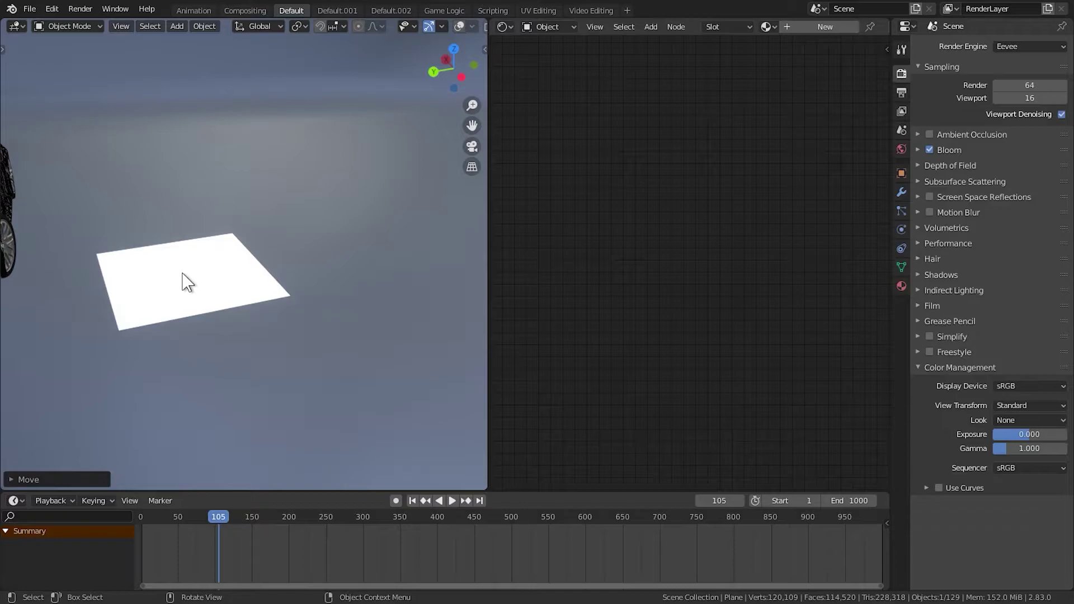
pyautogui.scroll(4, 187, 282)
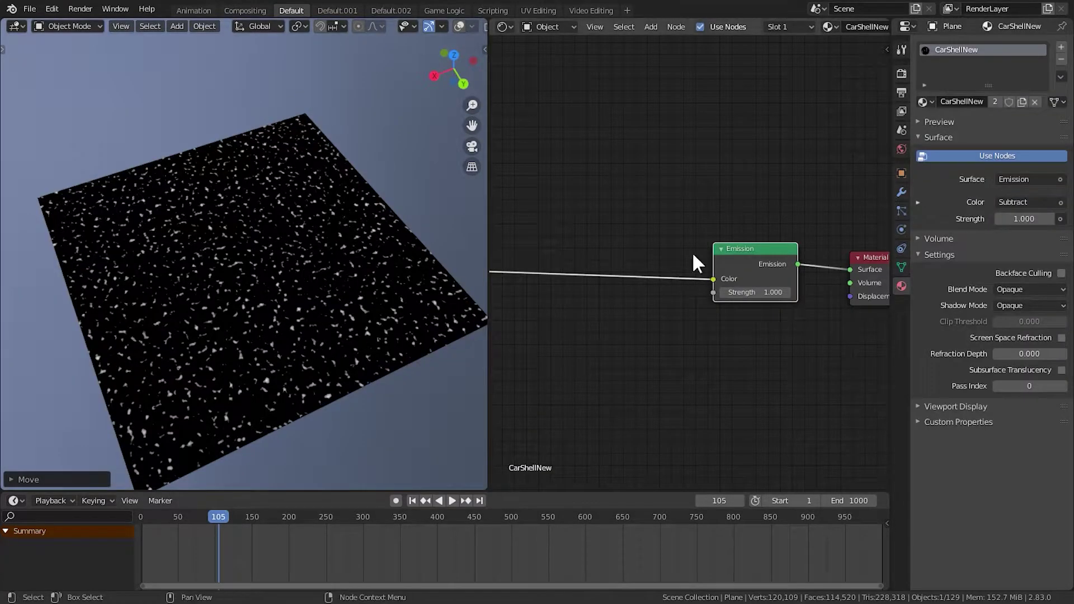
# Switch the node area to the UV Editor and create a 2048 × 2048 px blank image named StaticDropBump
pyautogui.click(507, 27)
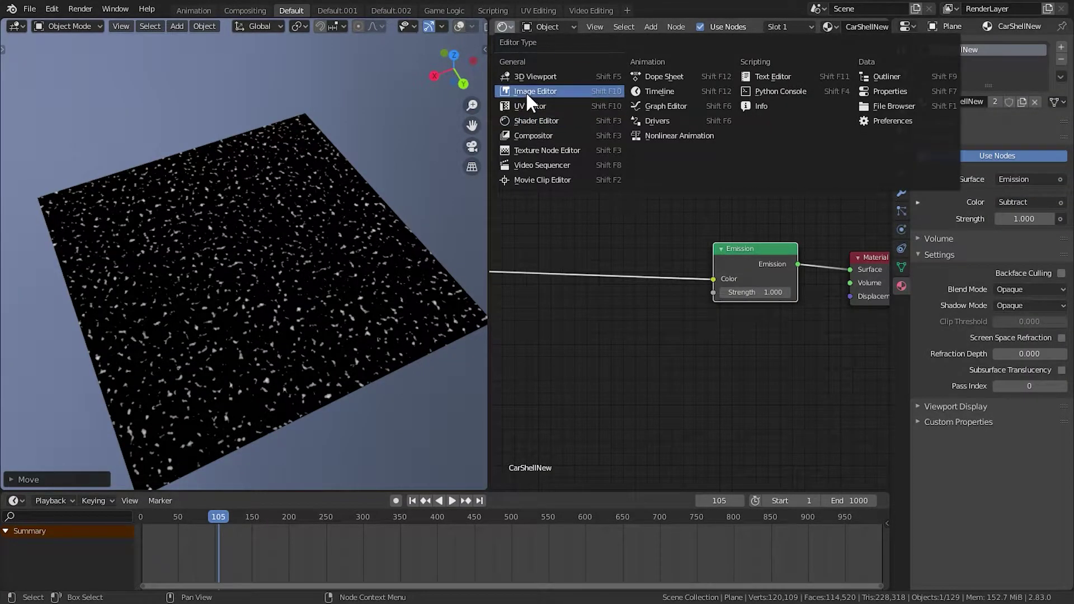
pyautogui.click(534, 106)
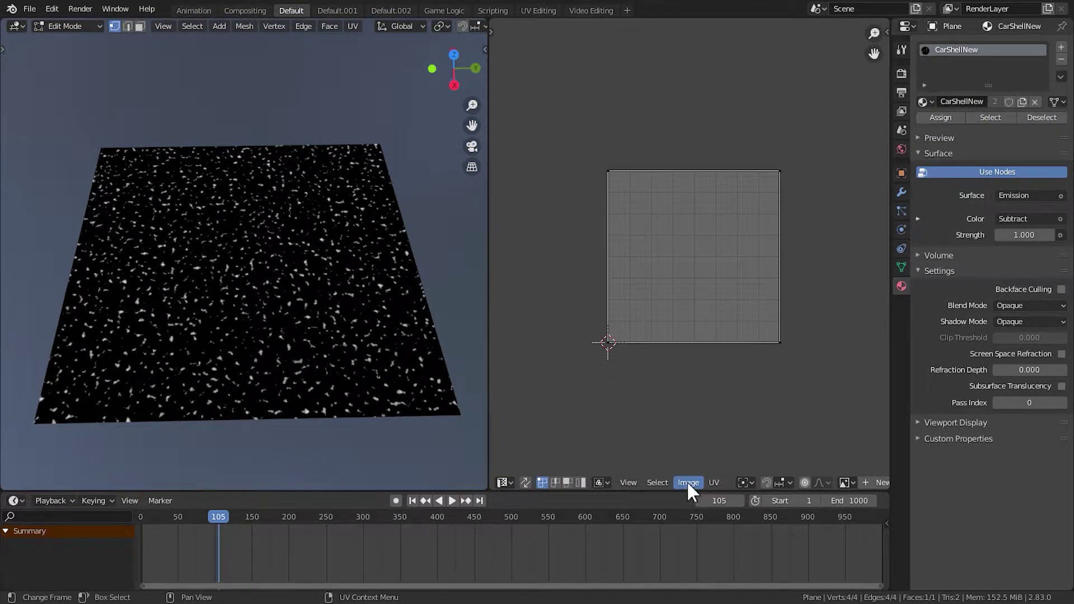
pyautogui.click(687, 482)
pyautogui.click(700, 467)
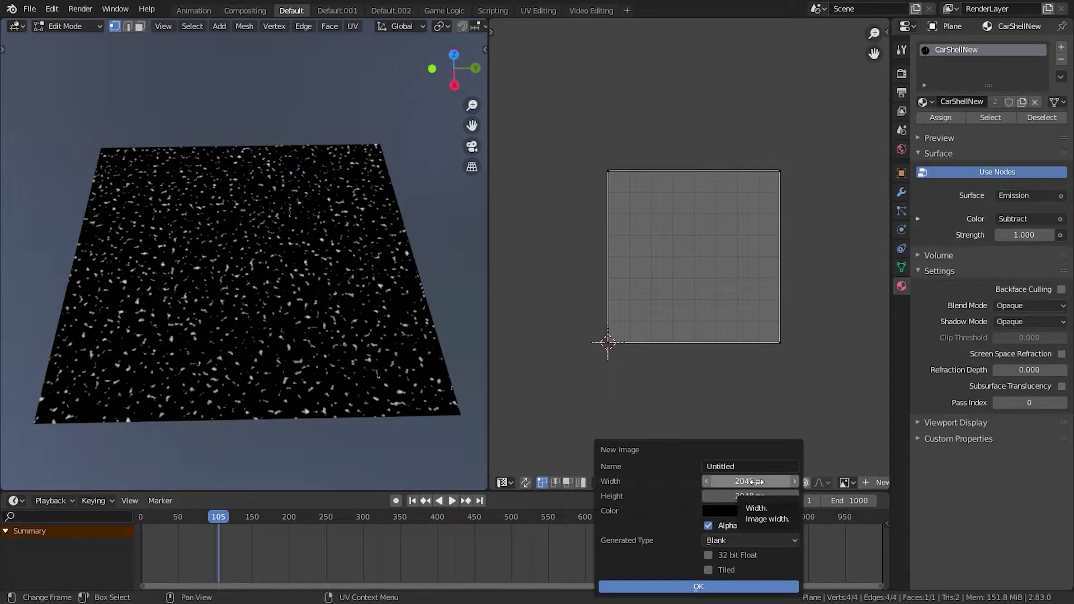
pyautogui.click(745, 466)
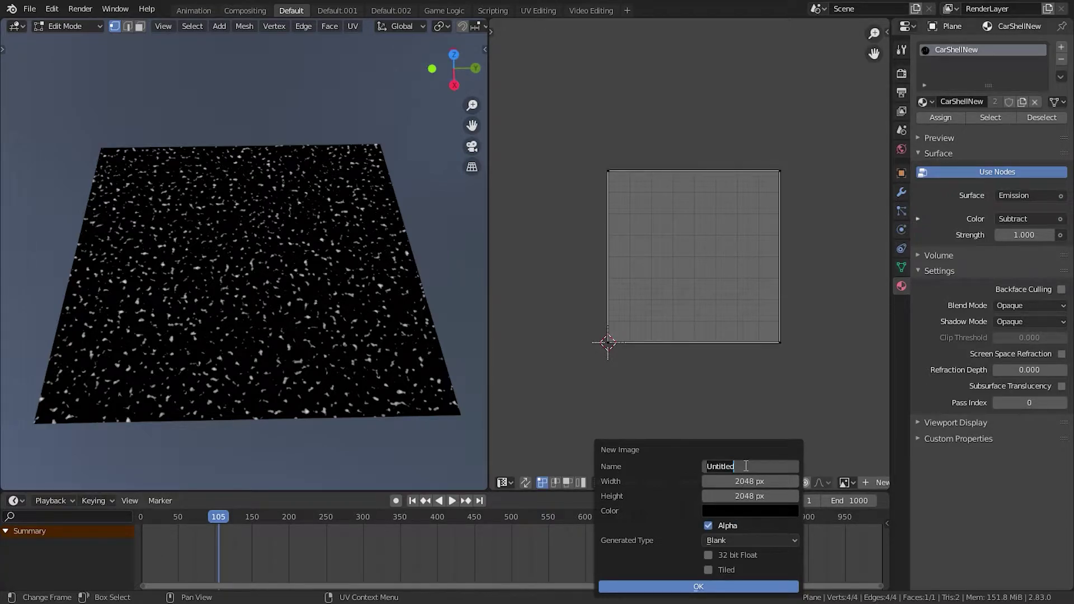
pyautogui.write('StaticDropBump')
pyautogui.press('Return')
pyautogui.click(688, 587)
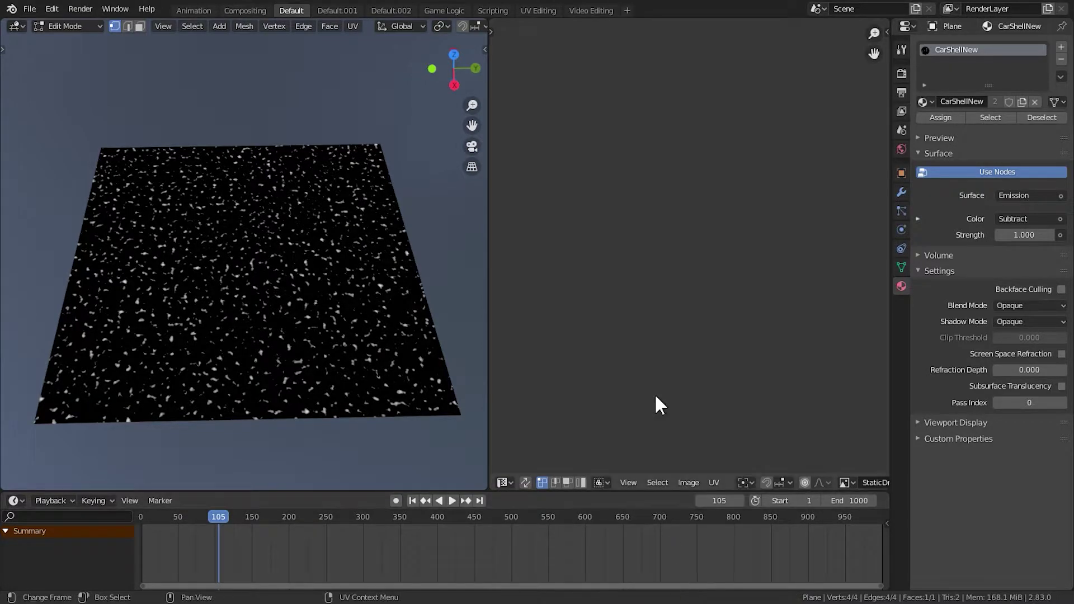
# Return to the Shader Editor, add an Image Texture node and assign it the StaticDropBump image
pyautogui.click(503, 482)
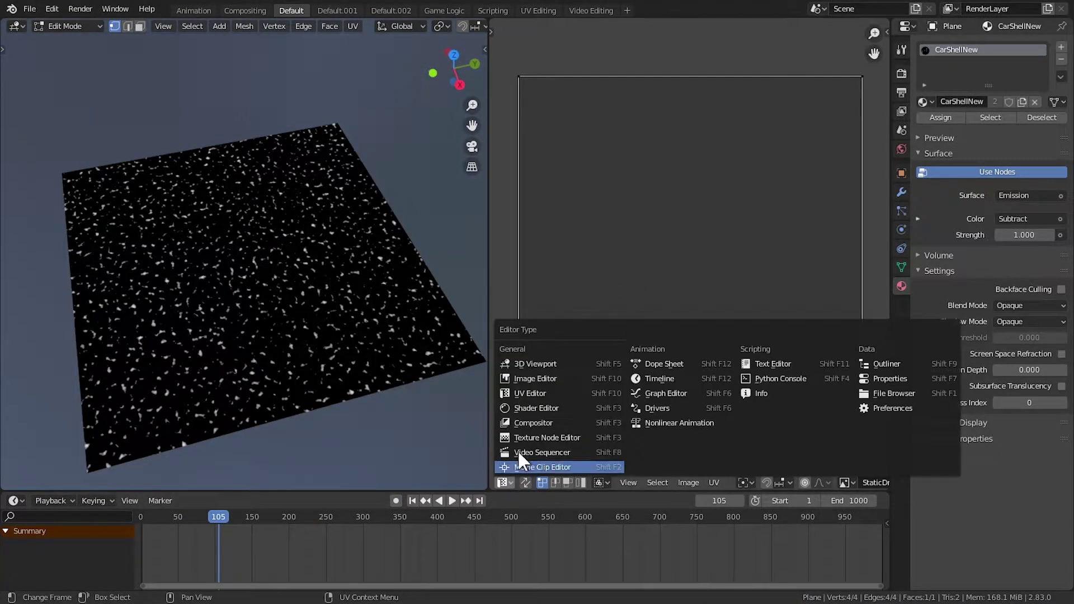
pyautogui.click(535, 405)
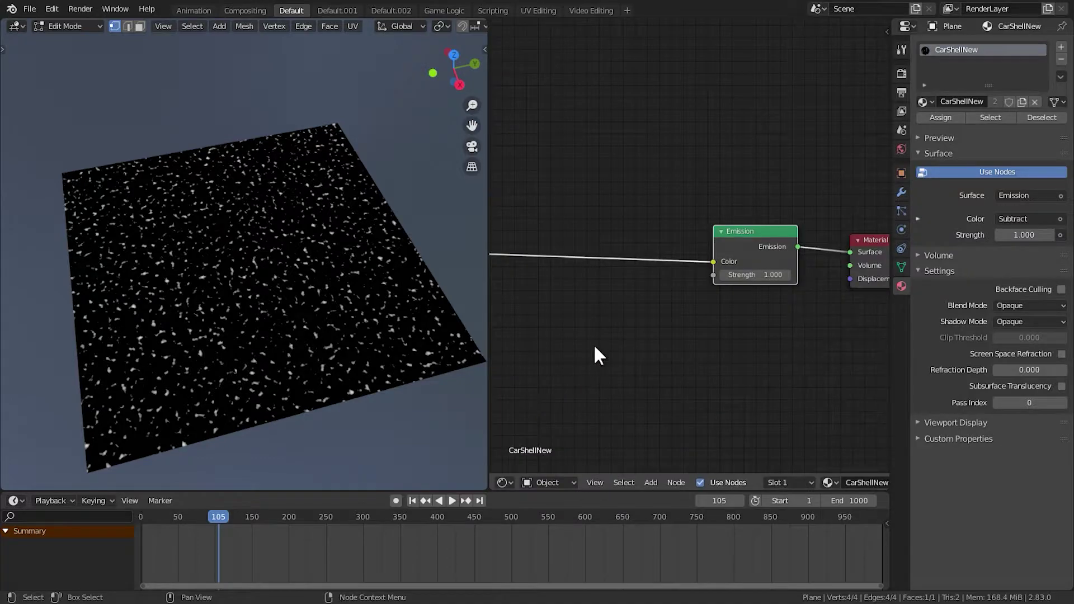
pyautogui.hotkey('shift', 'a')
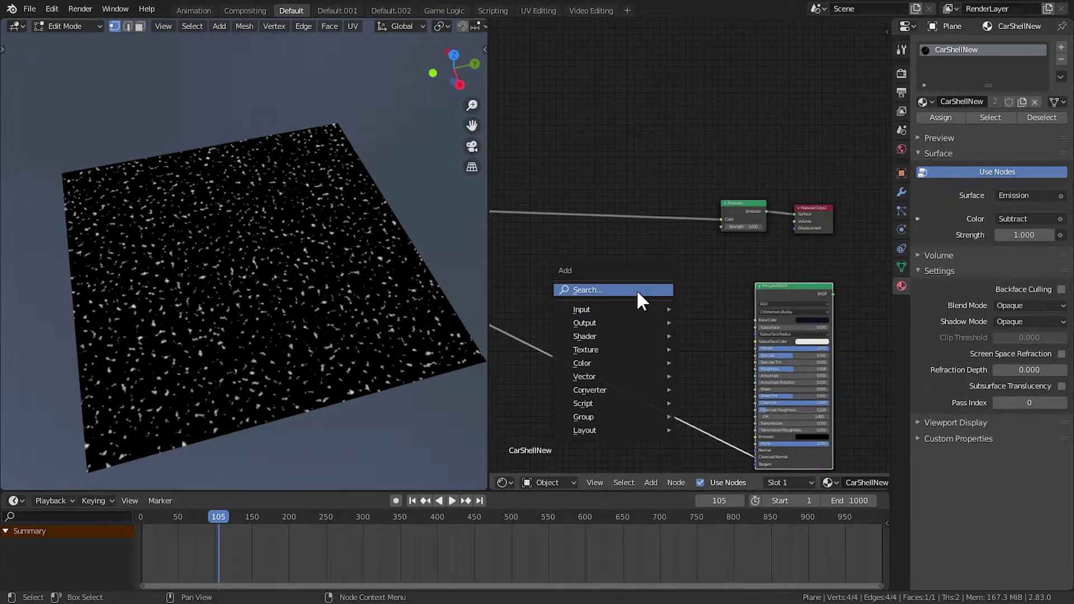
pyautogui.click(727, 434)
pyautogui.moveTo(652, 277); pyautogui.dragTo(652, 260)
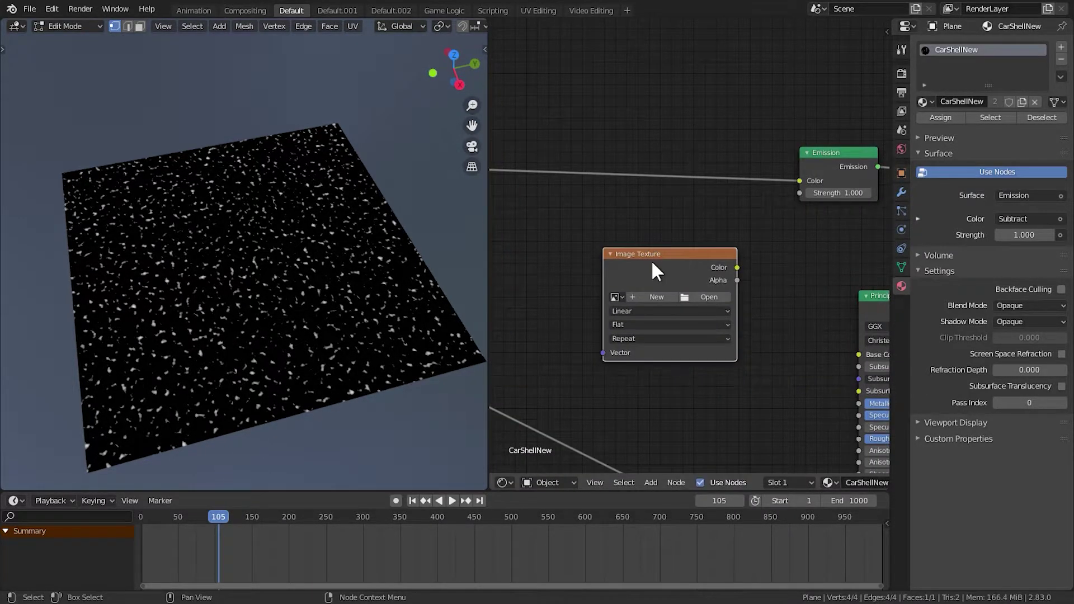
pyautogui.click(614, 297)
pyautogui.click(648, 364)
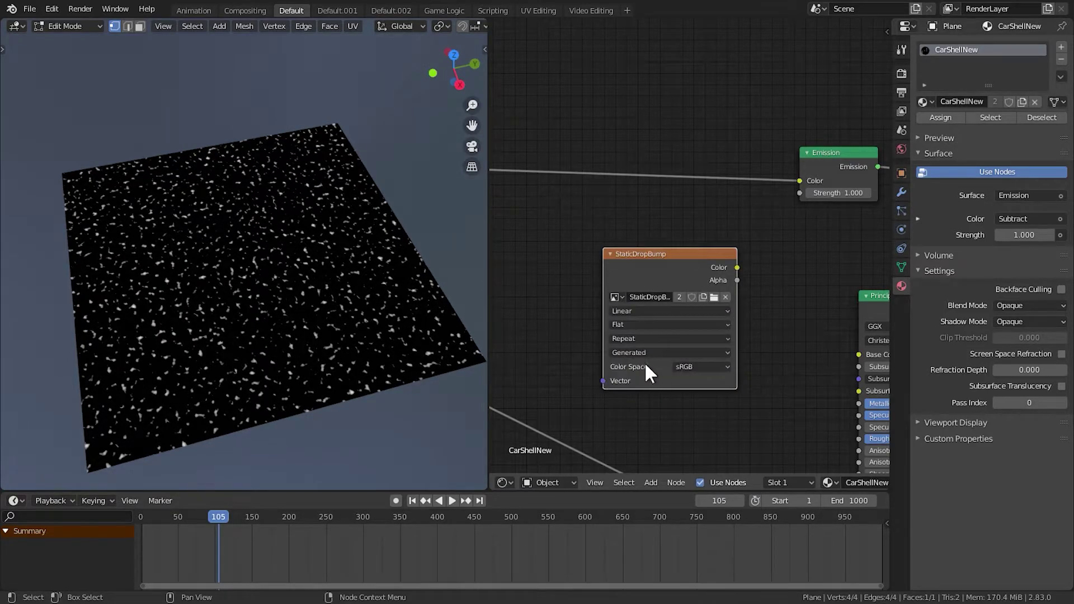
# Reposition the StaticDropBump image node just below the incoming Emission link
pyautogui.scroll(1, 649, 302)
pyautogui.scroll(2, 649, 296)
pyautogui.moveTo(720, 259); pyautogui.dragTo(660, 259, button='middle')
pyautogui.moveTo(607, 256); pyautogui.dragTo(627, 230)
pyautogui.moveTo(726, 193); pyautogui.dragTo(647, 203, button='middle')
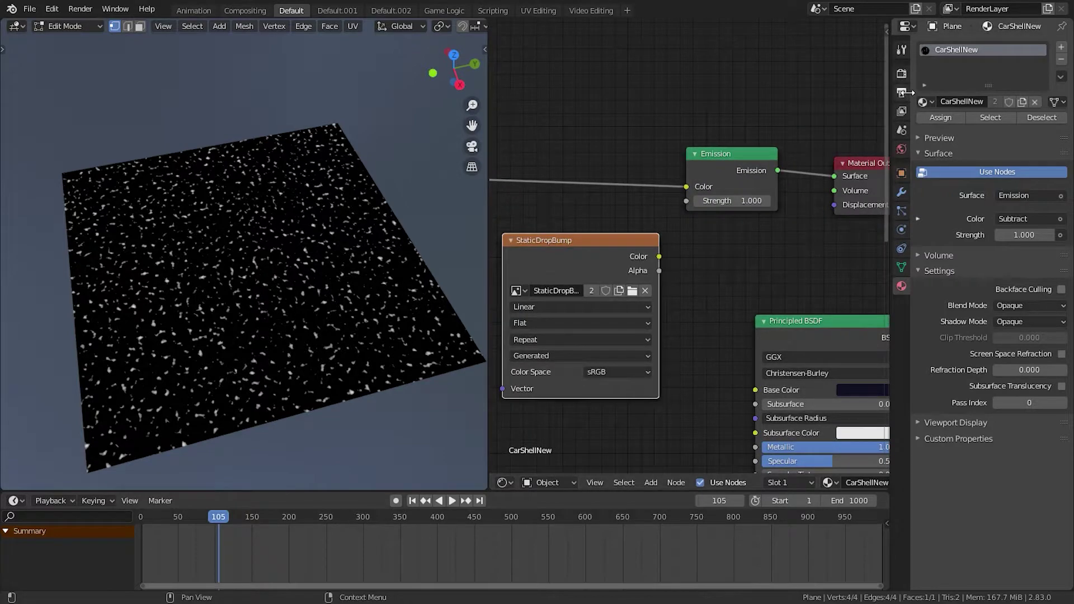
# Switch the render engine to Cycles, bake the plane's static drops into the StaticDropBump image and return to Object Mode
pyautogui.click(901, 73)
pyautogui.click(1011, 46)
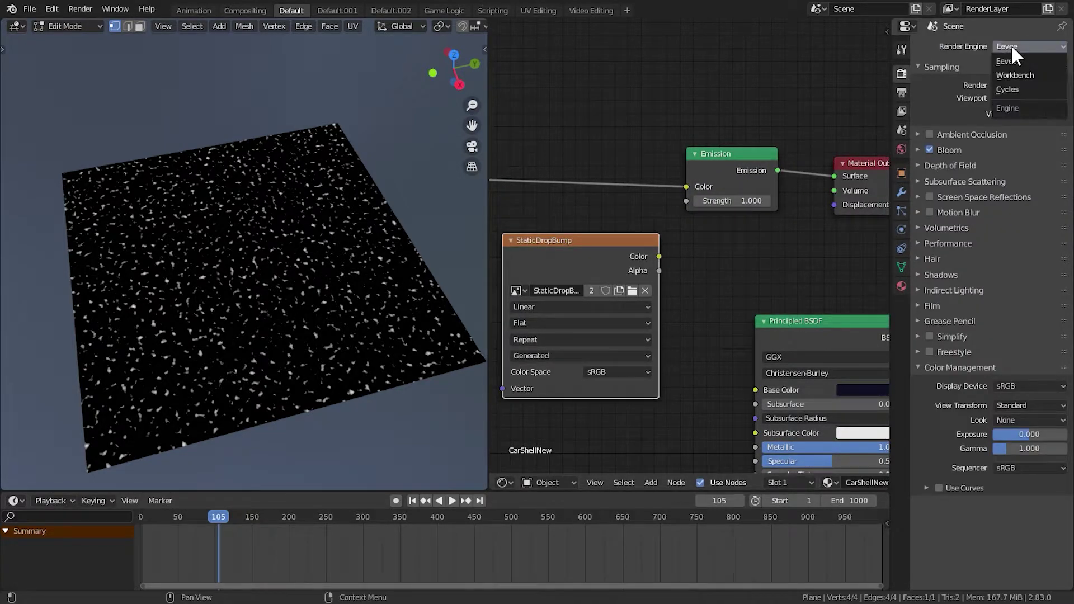
pyautogui.click(1015, 84)
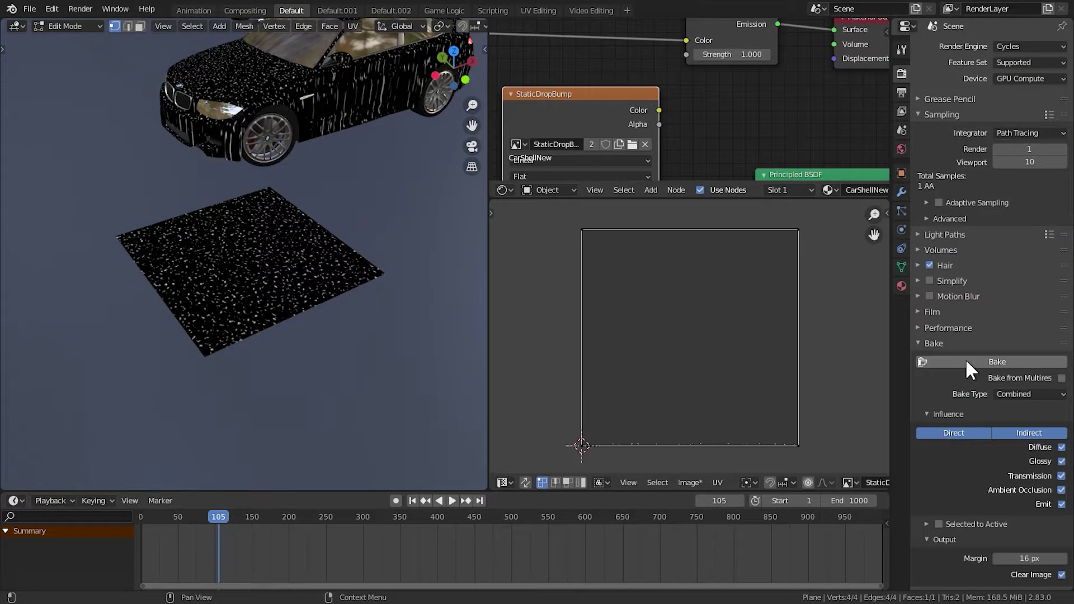
pyautogui.click(965, 361)
pyautogui.scroll(2, 683, 375)
pyautogui.press('Tab')
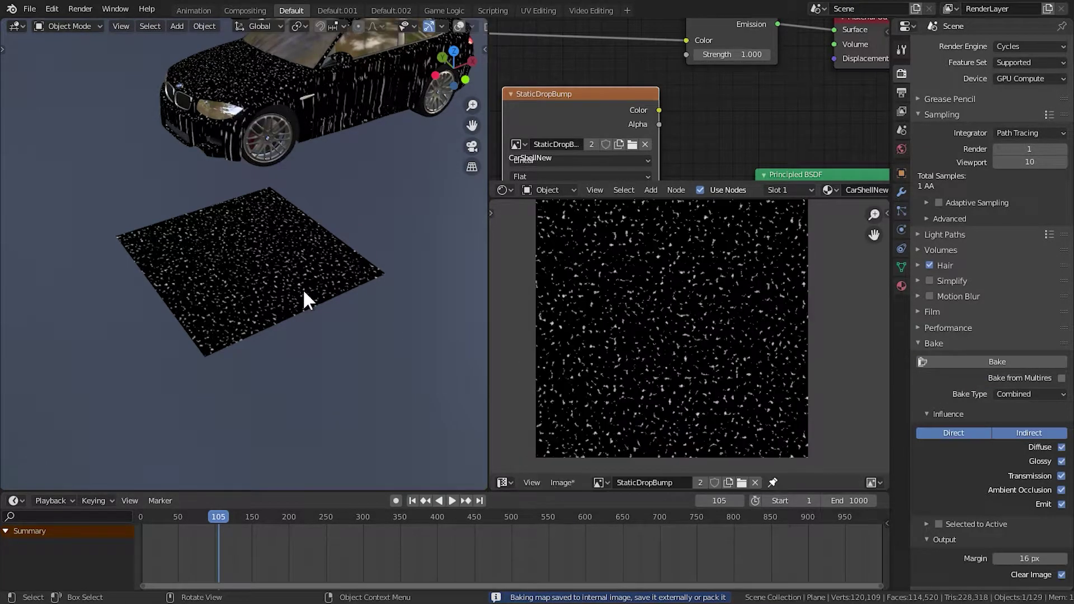
# Save the baked static drop image to the Desktop as StaticDropBump.png
pyautogui.moveTo(657, 364); pyautogui.dragTo(660, 399, button='middle')
pyautogui.moveTo(701, 280); pyautogui.dragTo(641, 316, button='middle')
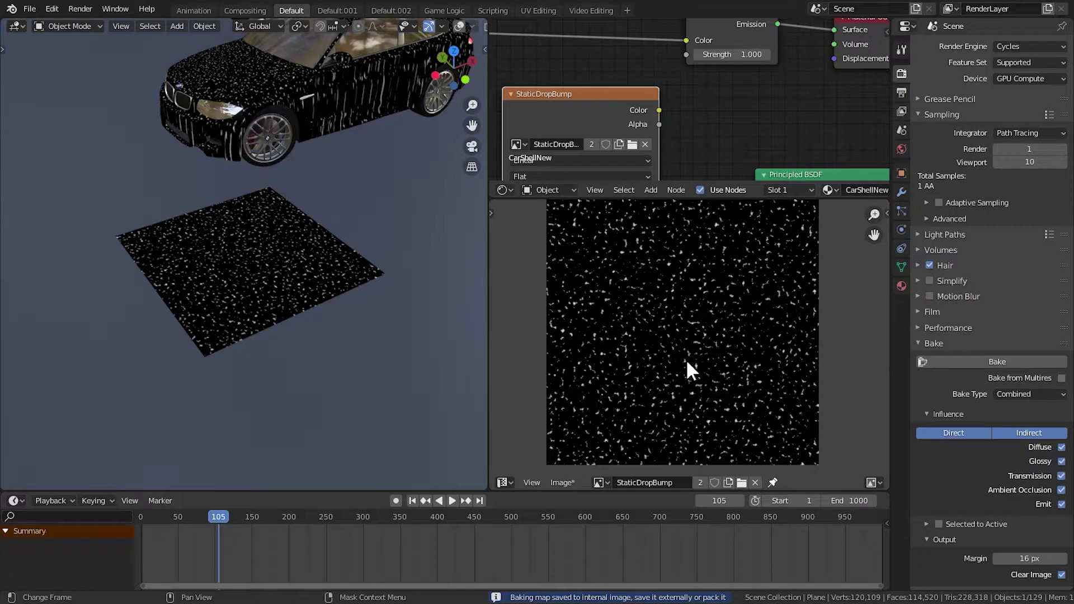
pyautogui.moveTo(668, 310); pyautogui.dragTo(670, 326, button='middle')
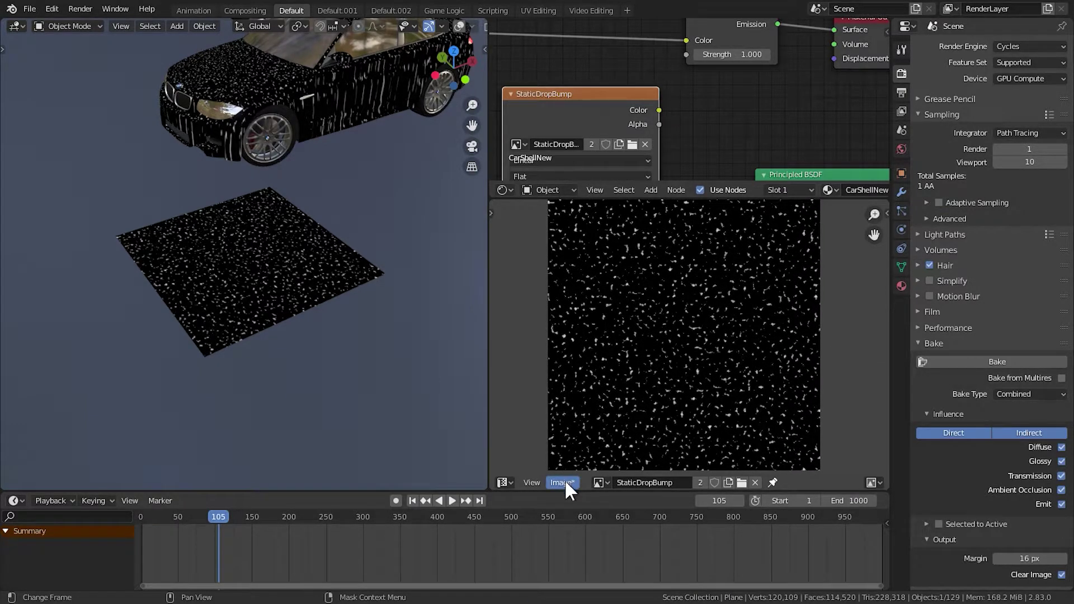
pyautogui.click(563, 482)
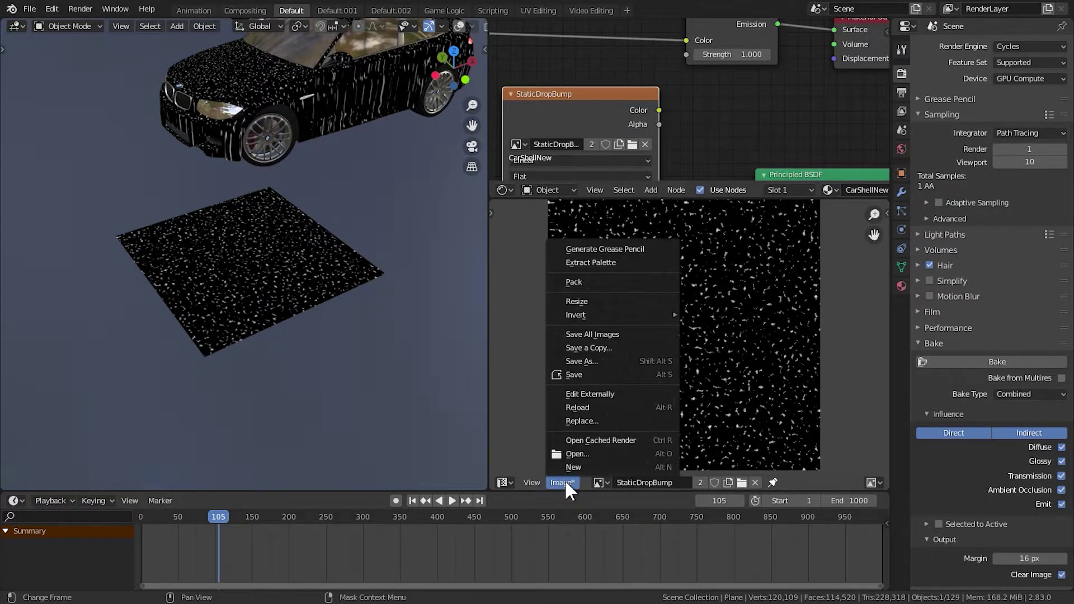
pyautogui.click(582, 361)
pyautogui.click(737, 409)
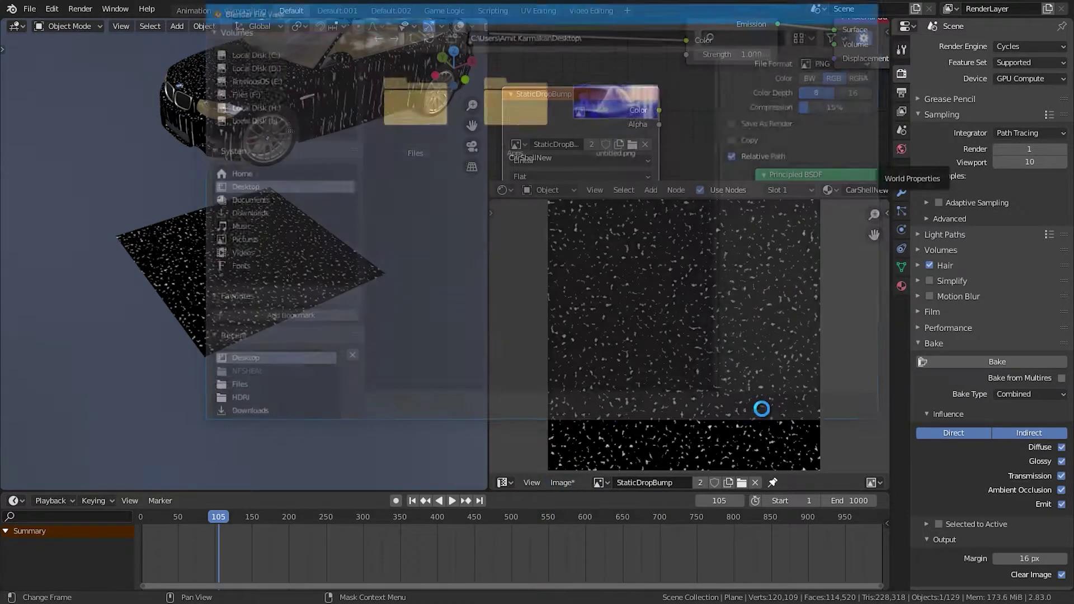
pyautogui.scroll(3, 224, 314)
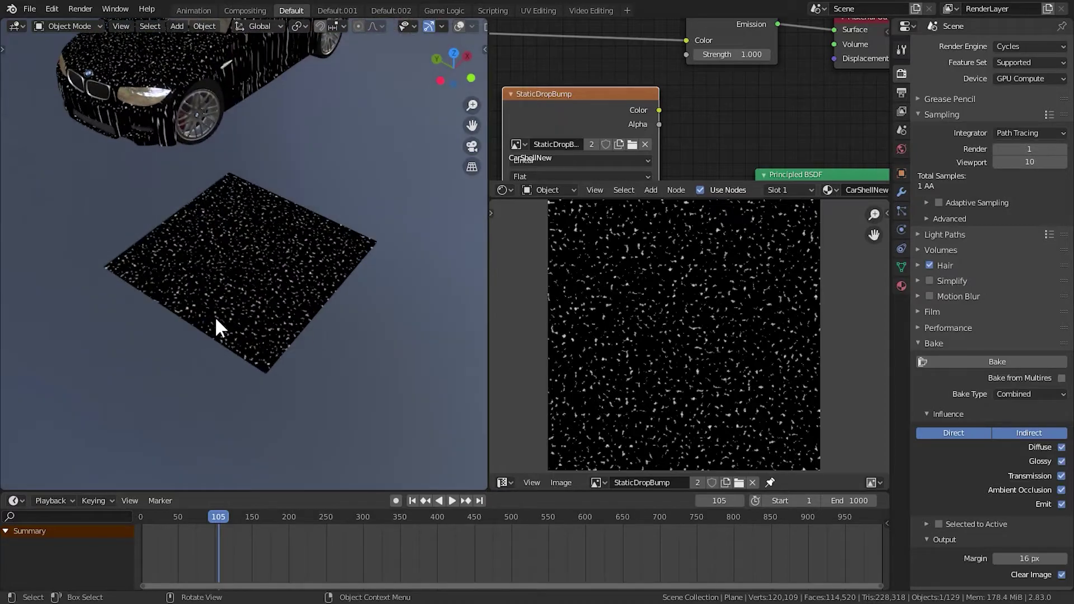
# Create a blank 2048 × 2048 px image named MovingDropBump
pyautogui.click(562, 482)
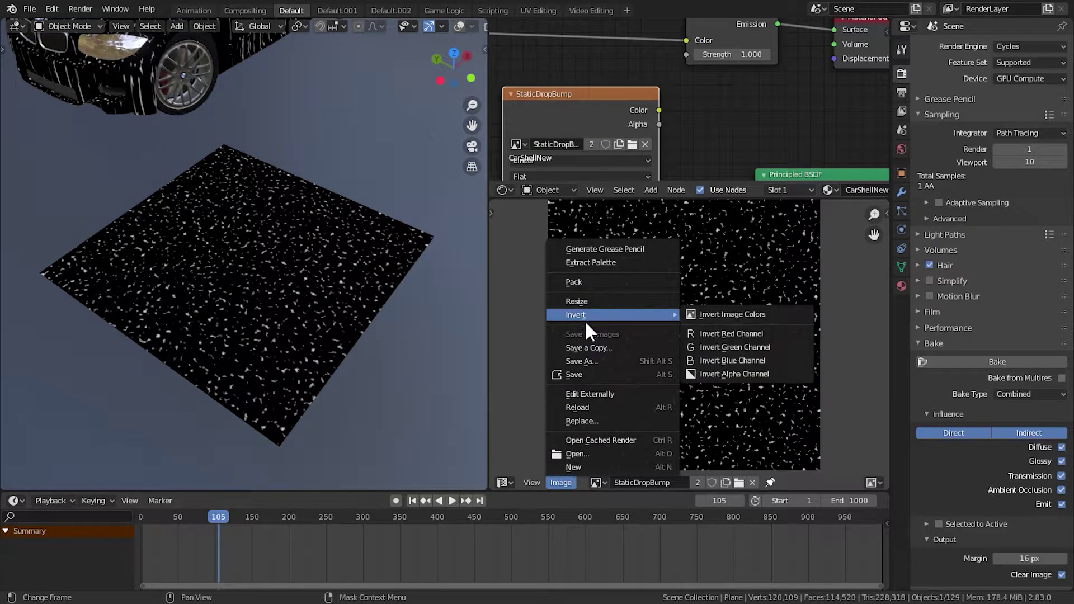
pyautogui.click(628, 466)
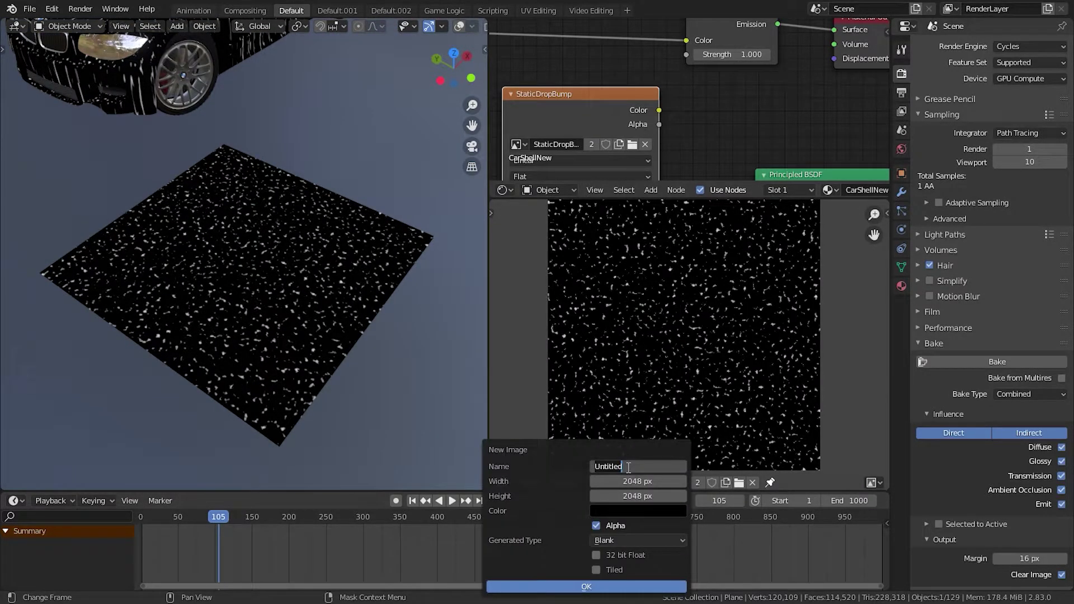
pyautogui.write('MovingDropBum')
pyautogui.write('p')
pyautogui.press('Return')
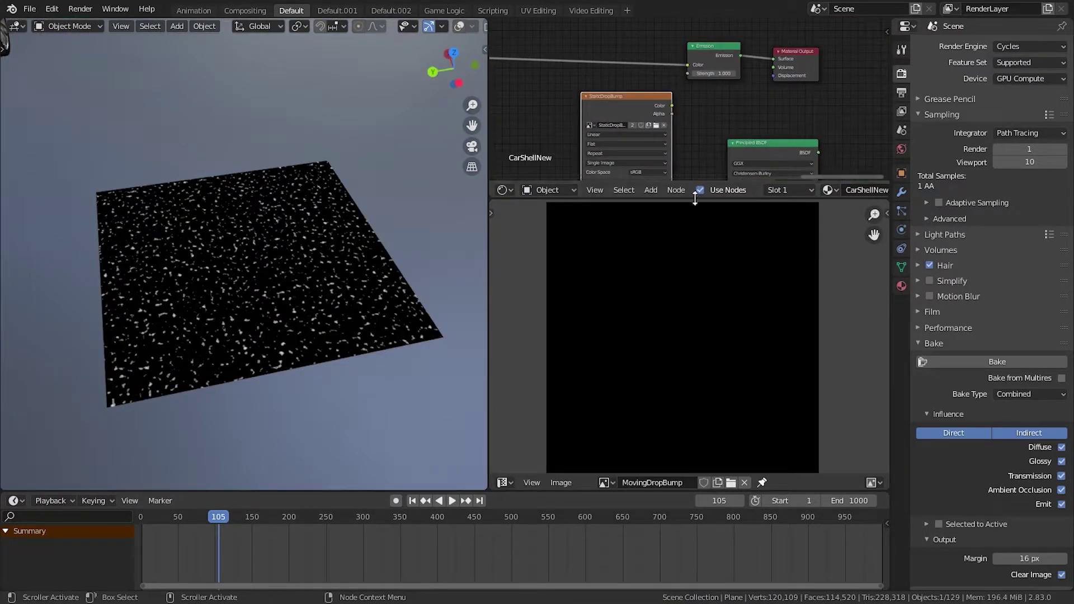
# Enlarge the node editor area and preview the ColorRamp of the Moving 1 frame on the plane
pyautogui.moveTo(686, 182); pyautogui.dragTo(685, 272)
pyautogui.moveTo(699, 188); pyautogui.dragTo(720, 192, button='middle')
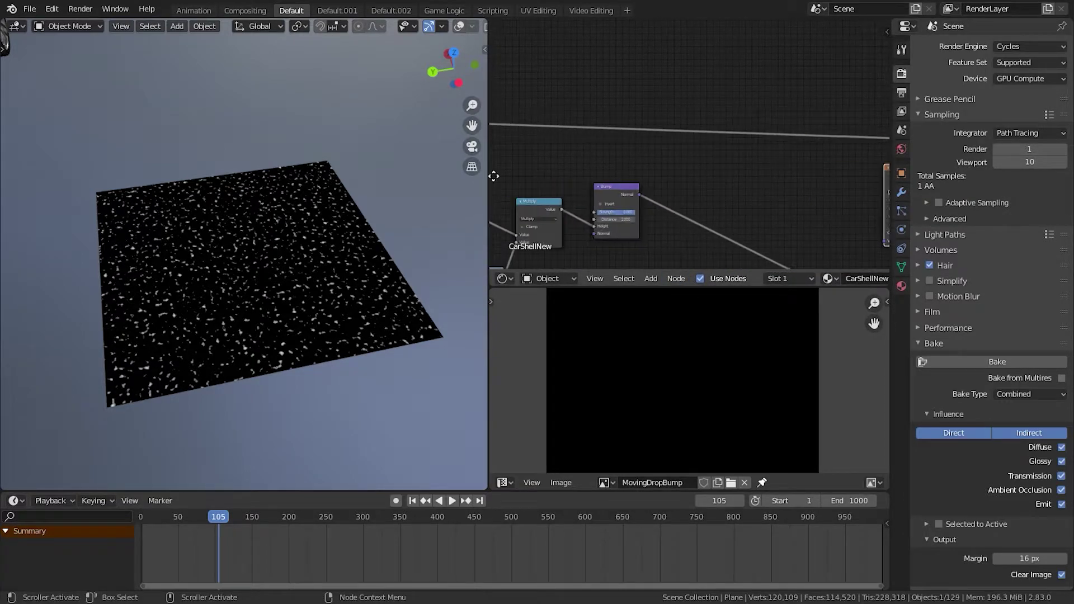
pyautogui.moveTo(618, 131); pyautogui.dragTo(619, 121)
pyautogui.scroll(-4, 630, 176)
pyautogui.moveTo(630, 177); pyautogui.dragTo(630, 72, button='middle')
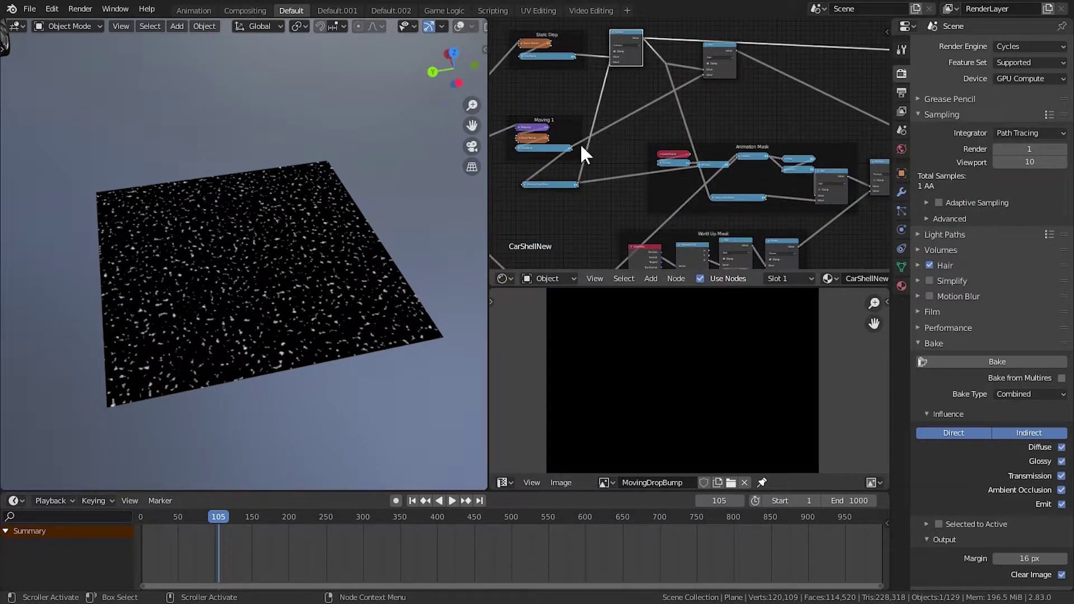
pyautogui.moveTo(582, 142); pyautogui.dragTo(620, 147, button='middle')
pyautogui.scroll(3, 616, 151)
pyautogui.keyDown('ctrl'); pyautogui.keyDown('shift'); pyautogui.click(623, 156); pyautogui.keyUp('shift'); pyautogui.keyUp('ctrl')
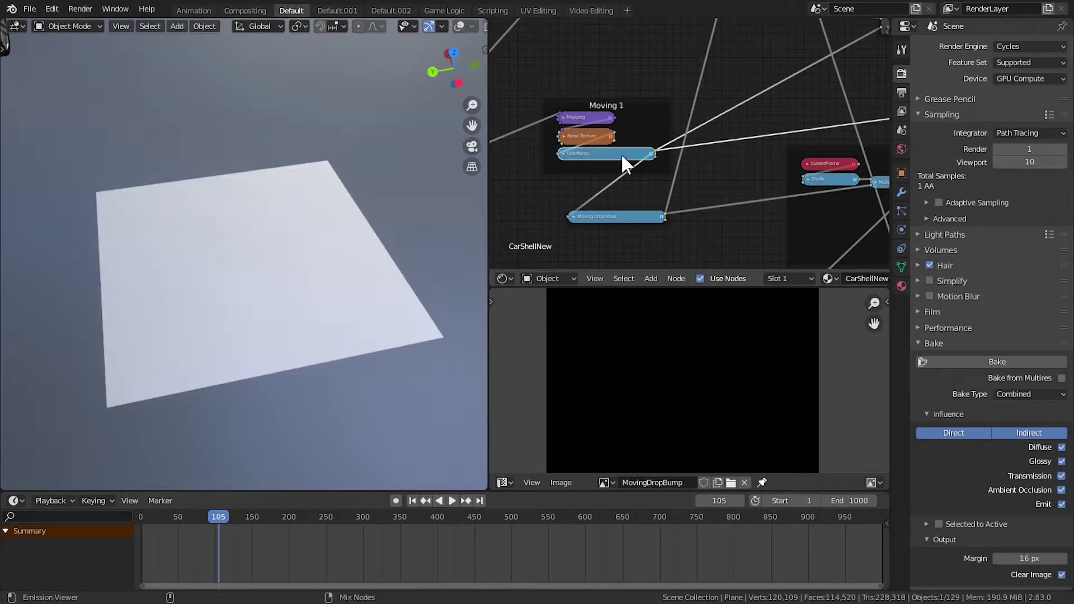
# Reroute the Moving 1 ColorRamp link from the Viewer to the Emission color and connect Emission to the Material Output's Surface
pyautogui.scroll(-5, 696, 146)
pyautogui.moveTo(695, 145); pyautogui.dragTo(606, 176, button='middle')
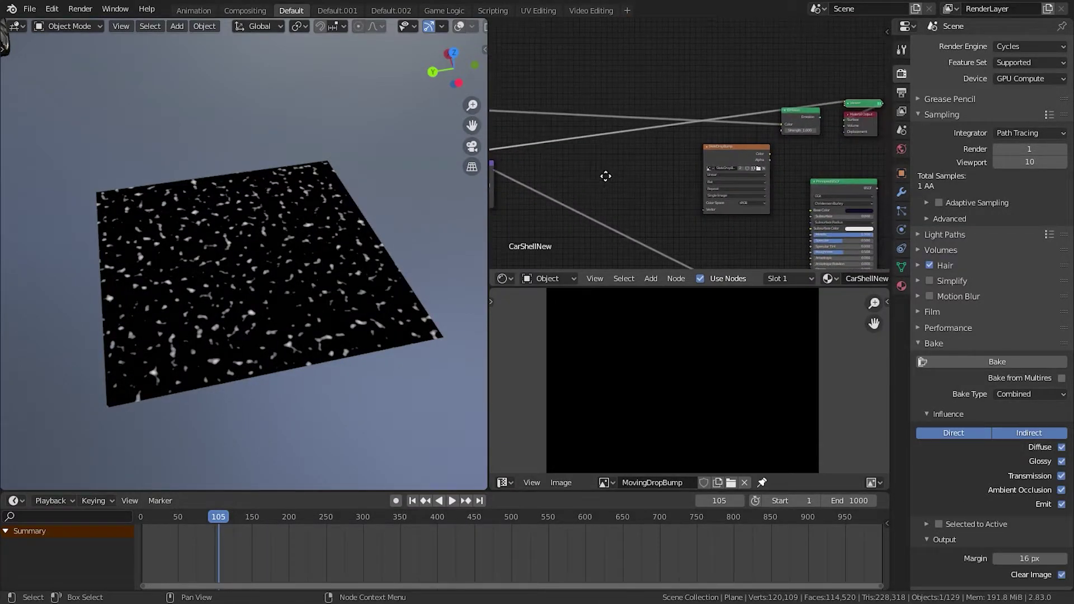
pyautogui.moveTo(739, 163); pyautogui.dragTo(637, 162, button='middle')
pyautogui.scroll(3, 637, 162)
pyautogui.moveTo(758, 92); pyautogui.dragTo(712, 119)
pyautogui.moveTo(785, 100); pyautogui.dragTo(756, 113)
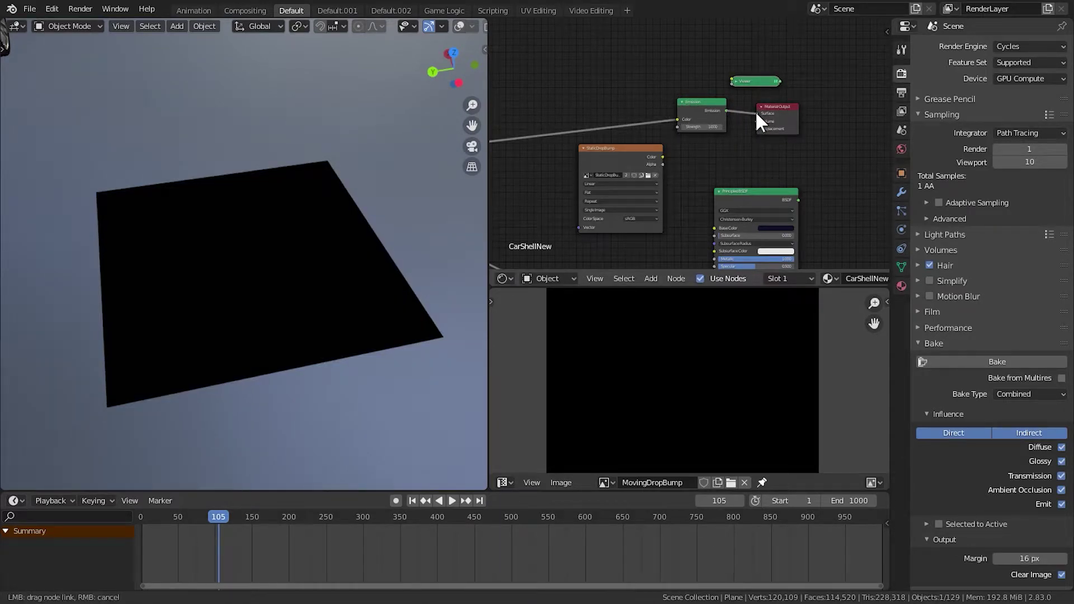
pyautogui.moveTo(277, 318); pyautogui.dragTo(154, 330, button='middle')
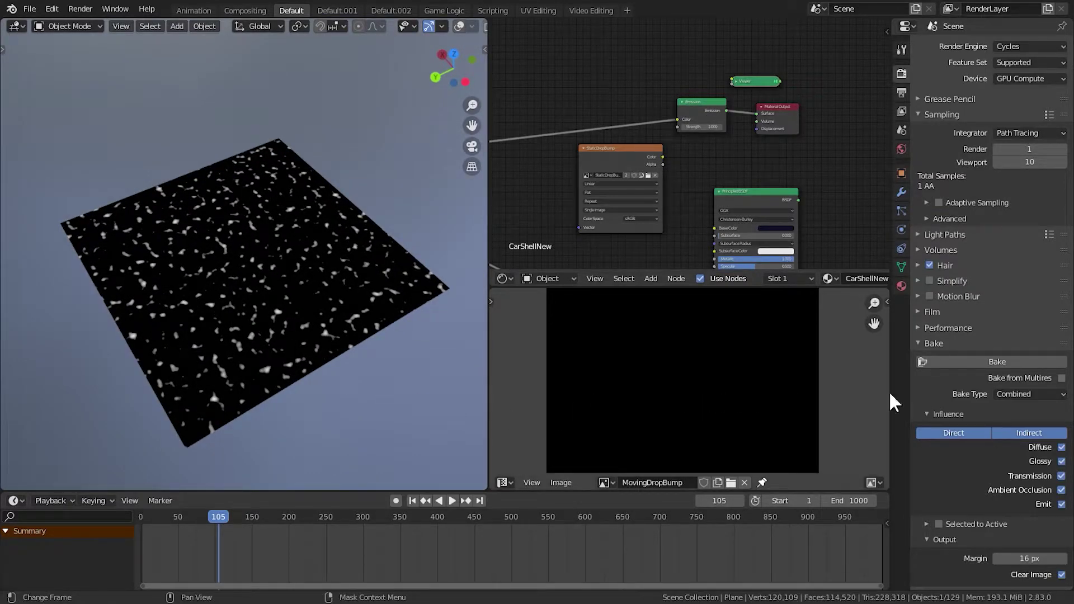
# Assign MovingDropBump to the Image Texture node, then bake the moving drops into it and save it as MovingDropBump.png
pyautogui.scroll(2, 582, 220)
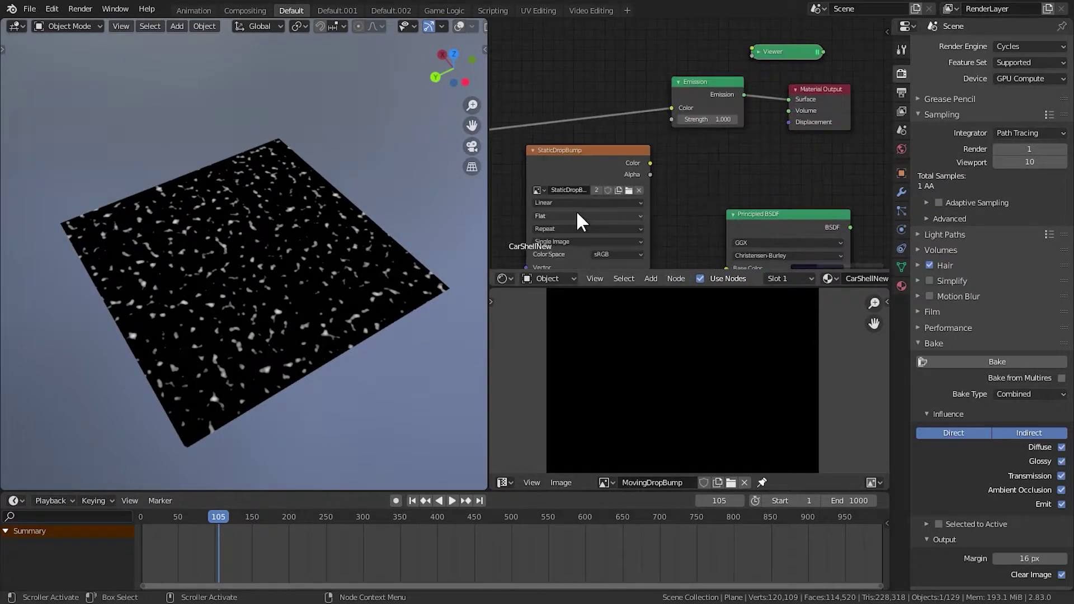
pyautogui.scroll(1, 582, 219)
pyautogui.click(573, 168)
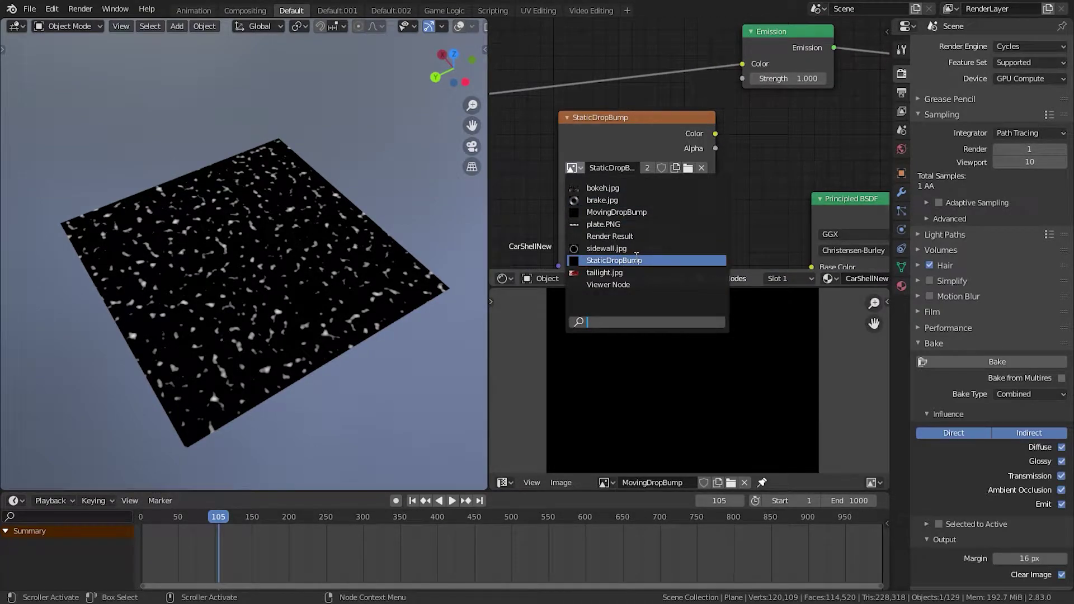
pyautogui.click(617, 212)
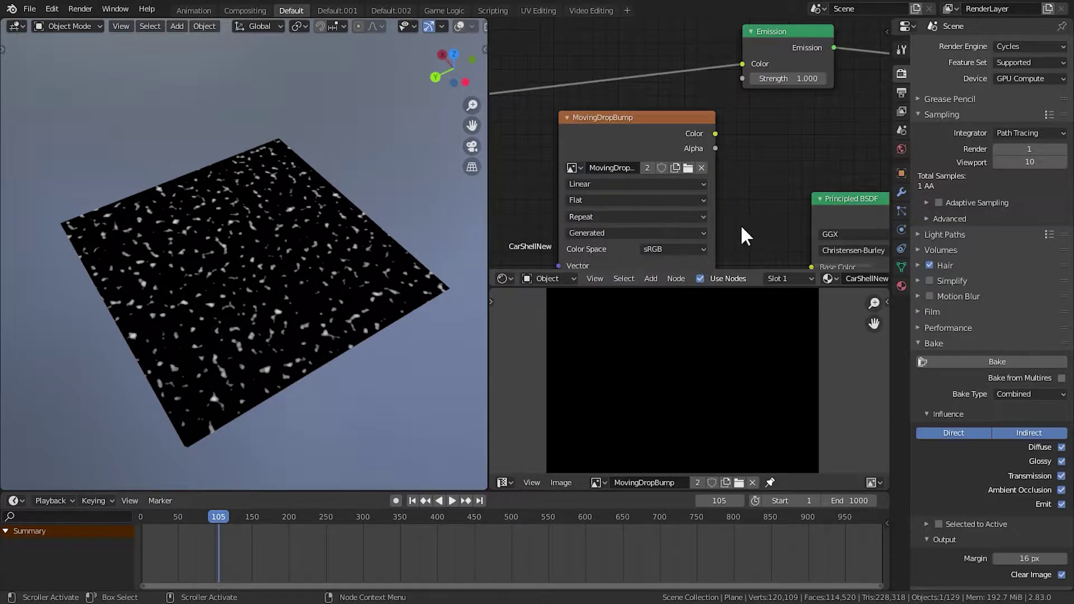
pyautogui.click(980, 361)
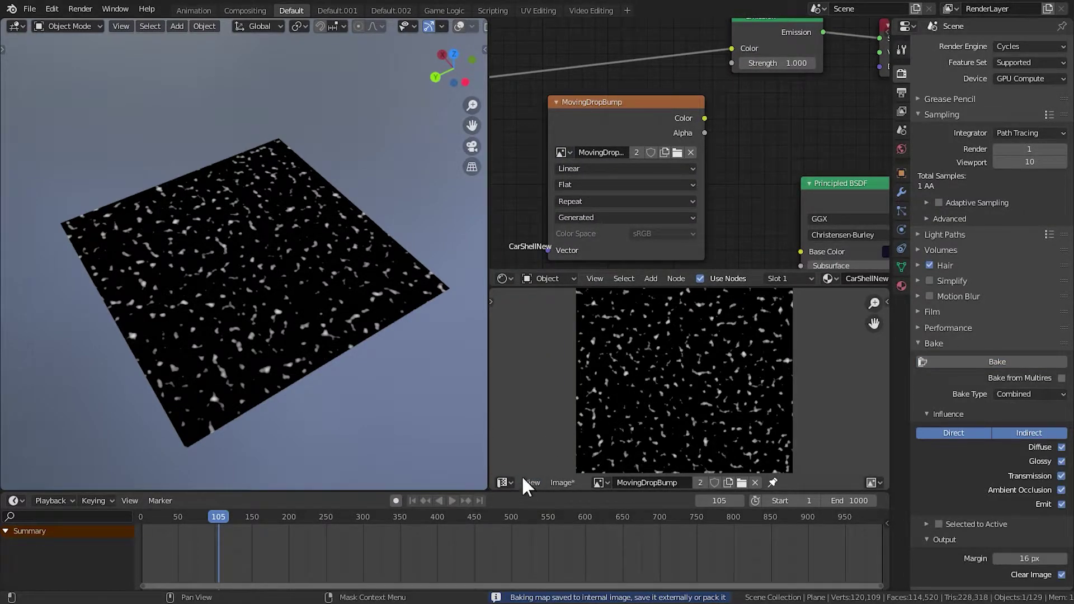
pyautogui.click(557, 482)
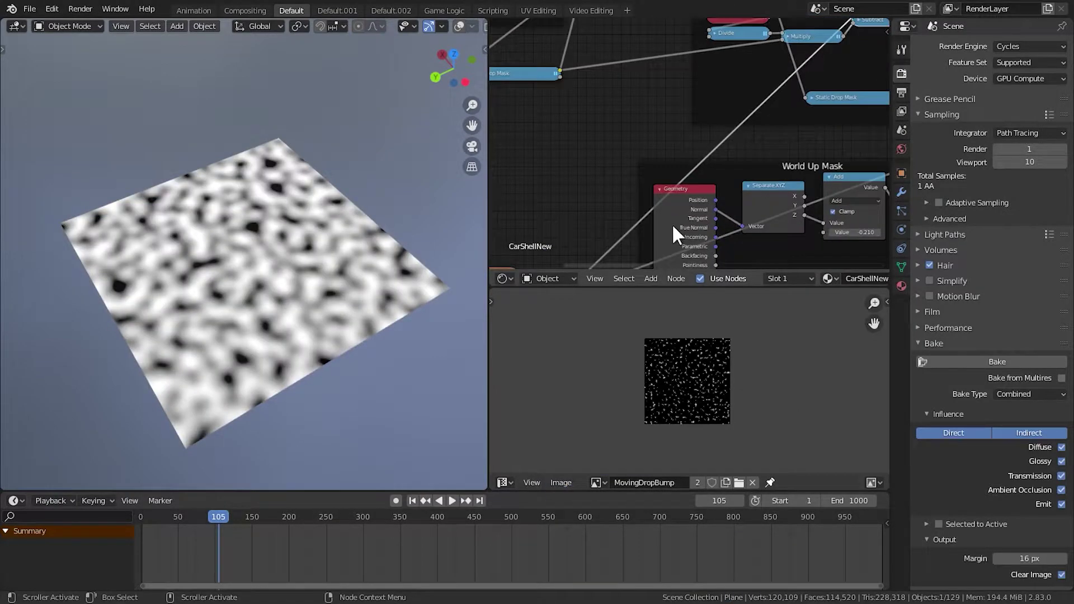
# Reroute the previewed animation offset noise from the Viewer to the Emission color and connect Emission to the Material Output's Surface
pyautogui.moveTo(649, 190); pyautogui.dragTo(747, 32, button='middle')
pyautogui.moveTo(629, 146)
pyautogui.mouseDown(button='middle')
pyautogui.moveTo(661, 159)
pyautogui.moveTo(643, 151)
pyautogui.mouseUp(button='middle')
pyautogui.scroll(2, 651, 166)
pyautogui.moveTo(634, 141); pyautogui.dragTo(635, 139)
pyautogui.scroll(-5, 632, 185)
pyautogui.moveTo(699, 135); pyautogui.dragTo(722, 137, button='middle')
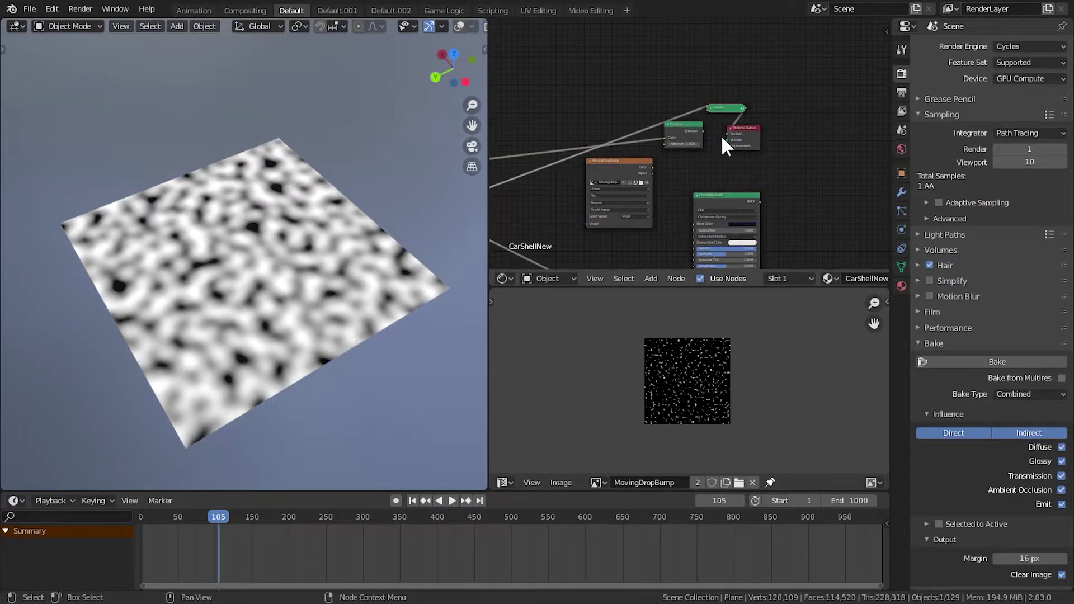
pyautogui.scroll(4, 722, 147)
pyautogui.moveTo(731, 55); pyautogui.dragTo(630, 131)
pyautogui.moveTo(721, 114); pyautogui.dragTo(777, 121)
pyautogui.moveTo(623, 180); pyautogui.dragTo(666, 156, button='middle')
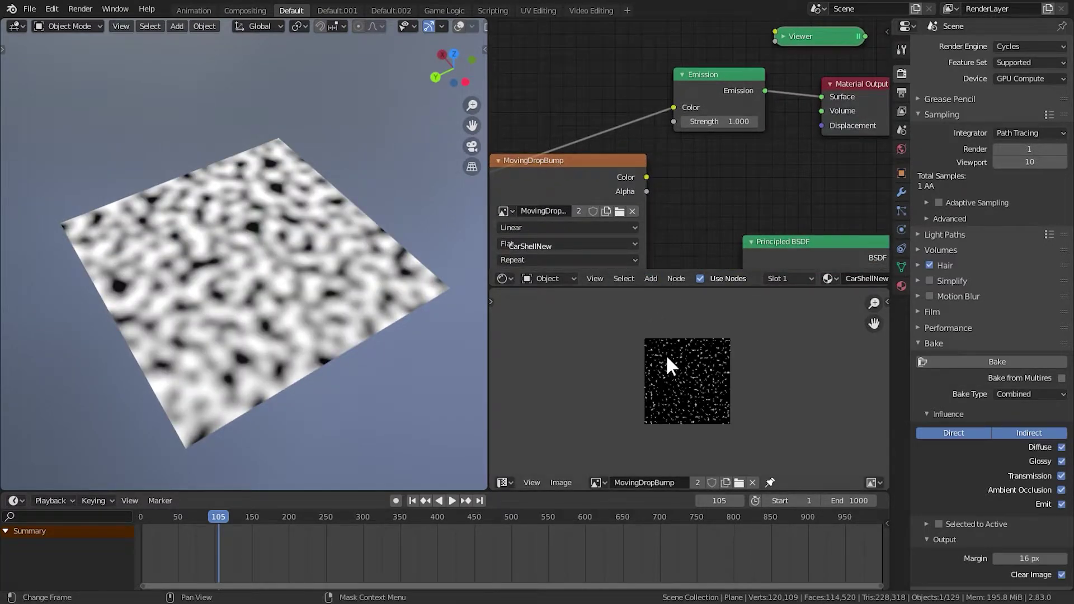
# Bake the animation offset noise into the current image and save it to the Desktop as AnimationOffset
pyautogui.click(976, 360)
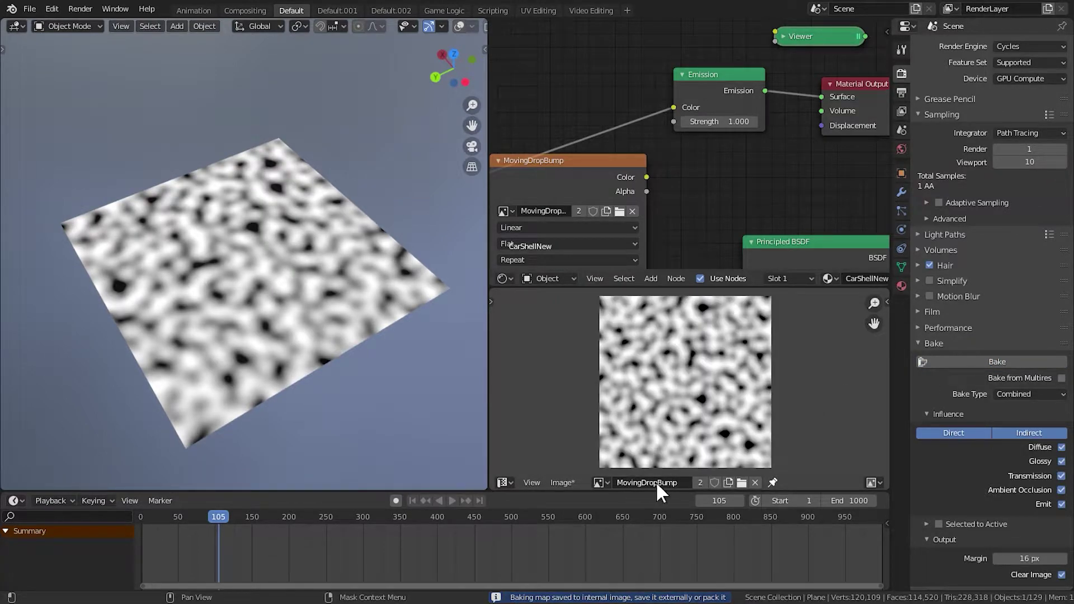
pyautogui.click(571, 481)
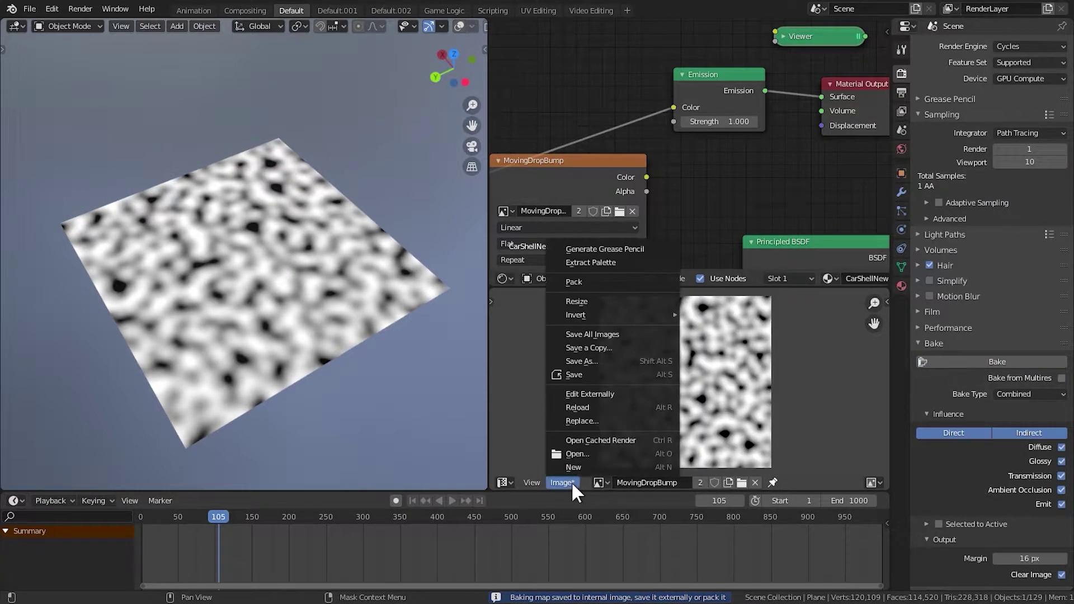
pyautogui.click(593, 360)
pyautogui.click(432, 409)
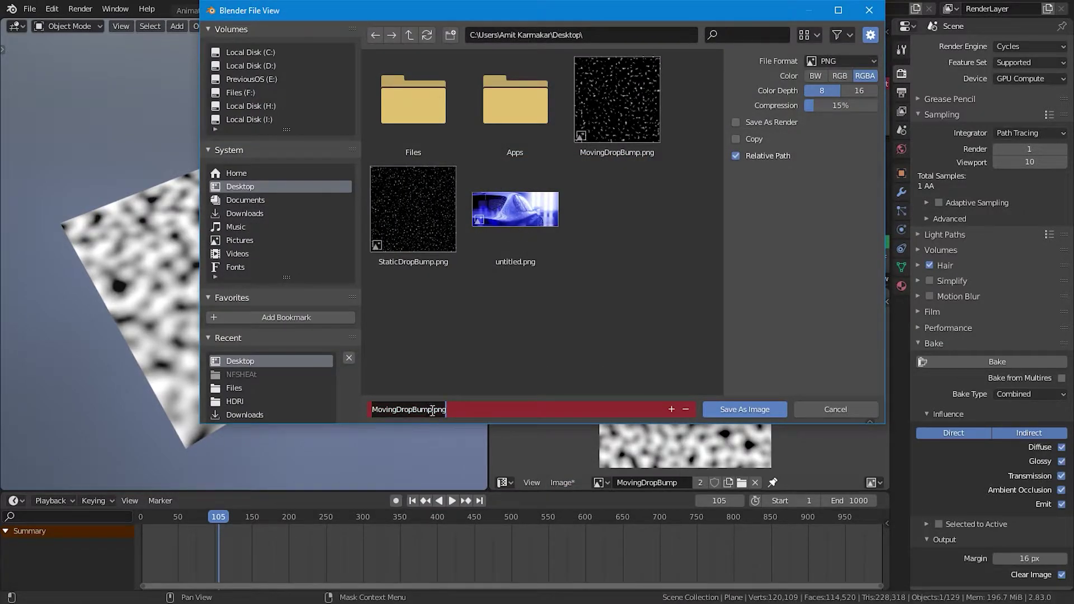
pyautogui.write('AnimationOffset')
pyautogui.press('Return')
pyautogui.press('Return')
pyautogui.scroll(-5, 549, 201)
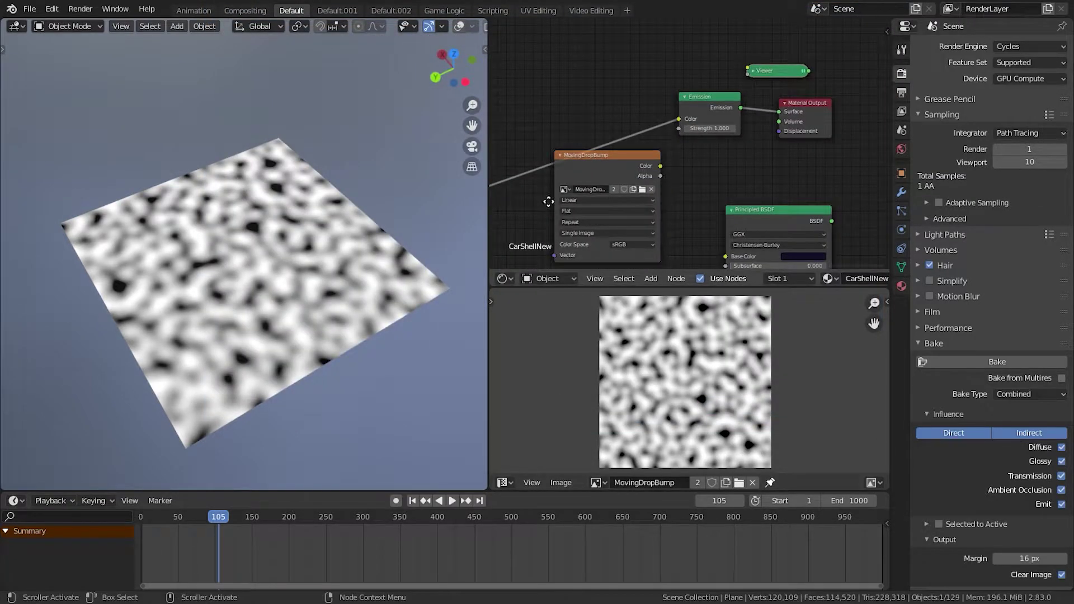
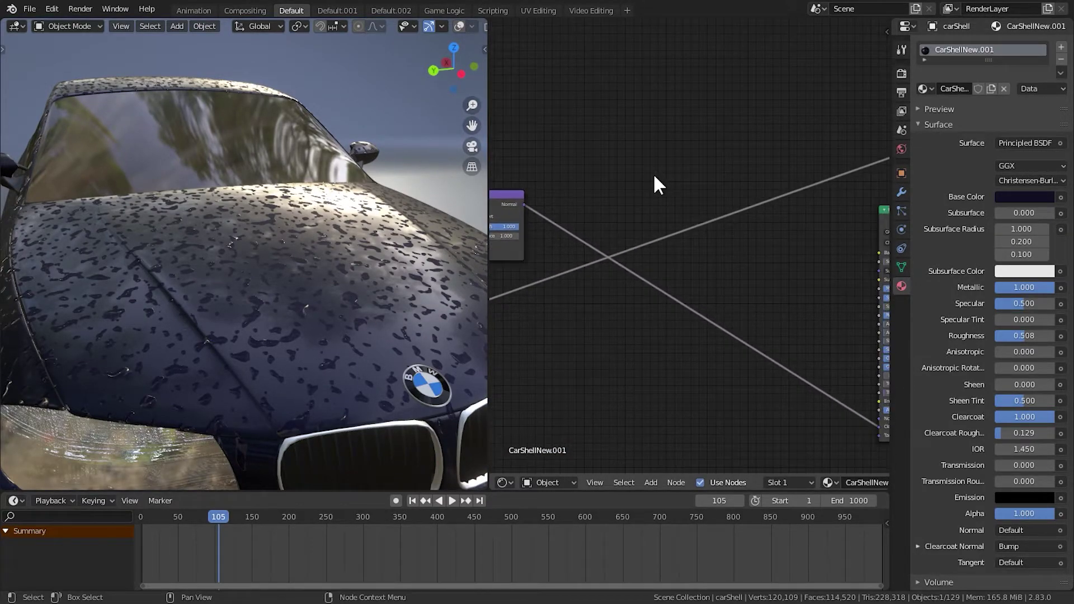
# Move the Static Drop frame slightly upward in the CarShellNew.001 node tree to make room beneath it
pyautogui.moveTo(690, 210); pyautogui.dragTo(836, 223, button='middle')
pyautogui.scroll(3, 582, 266)
pyautogui.moveTo(630, 278); pyautogui.dragTo(675, 285, button='middle')
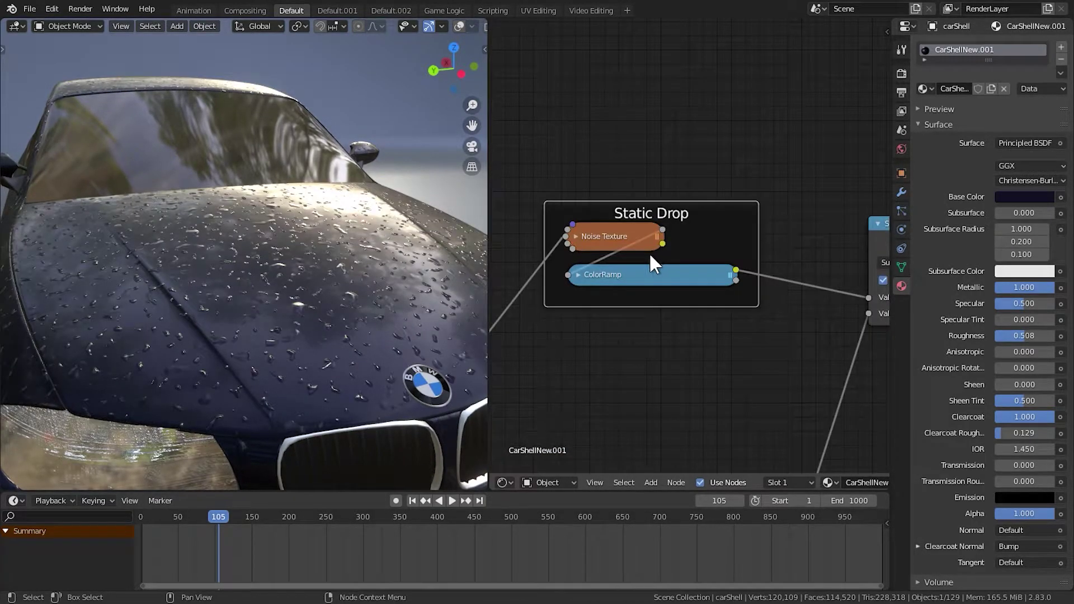
pyautogui.press('g')
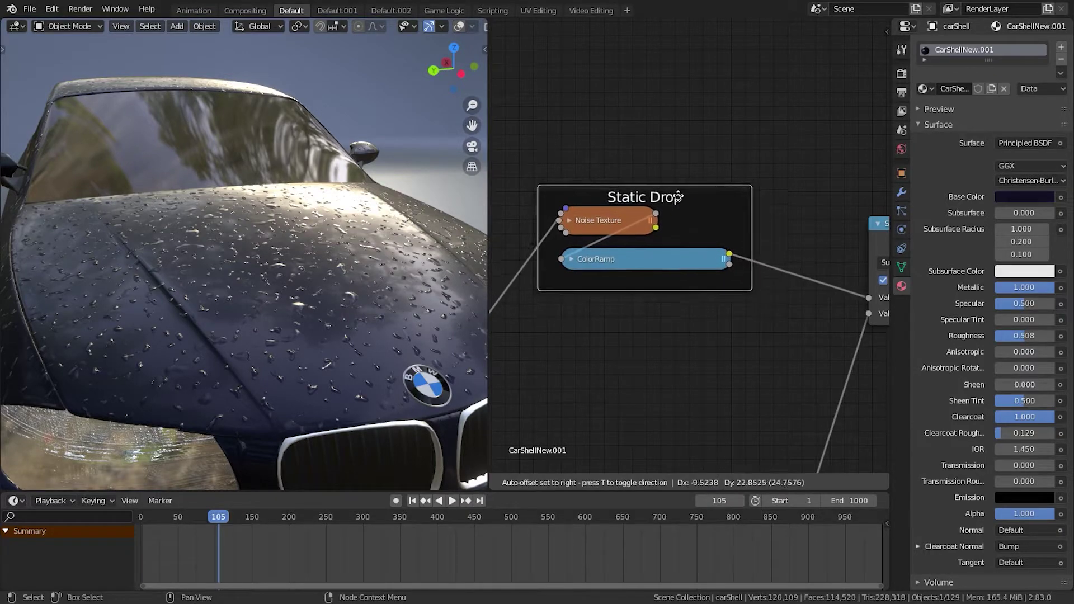
pyautogui.click(673, 196)
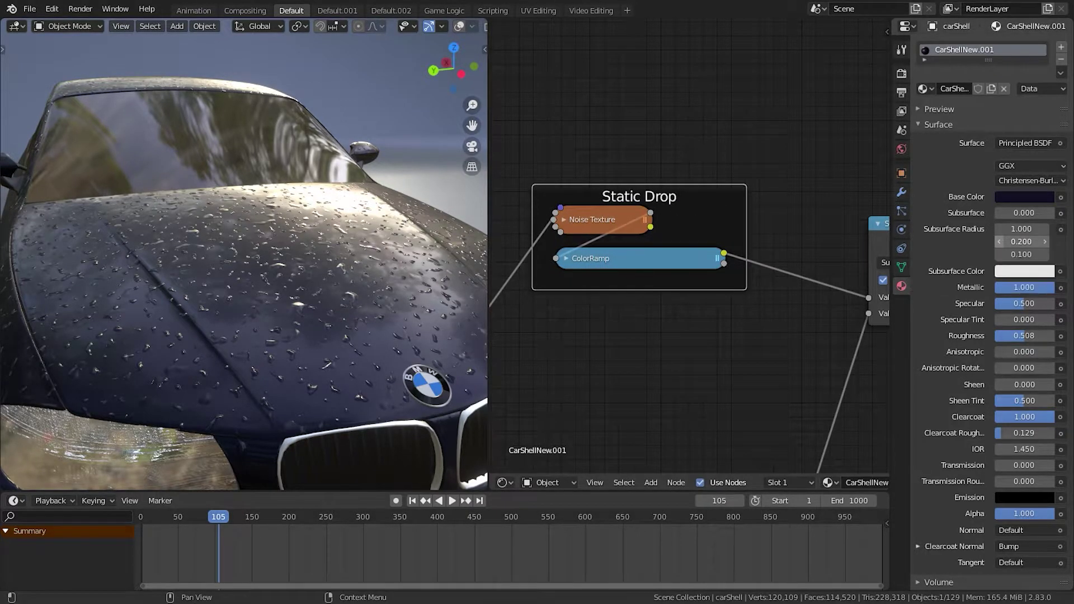
# Add the StaticDropBump image as a texture node below the Static Drop frame and feed its Vector from the Object coordinates
pyautogui.moveTo(559, 99); pyautogui.dragTo(610, 314)
pyautogui.moveTo(654, 301); pyautogui.dragTo(702, 206, button='middle')
pyautogui.scroll(-5, 697, 233)
pyautogui.moveTo(577, 363); pyautogui.dragTo(642, 324, button='middle')
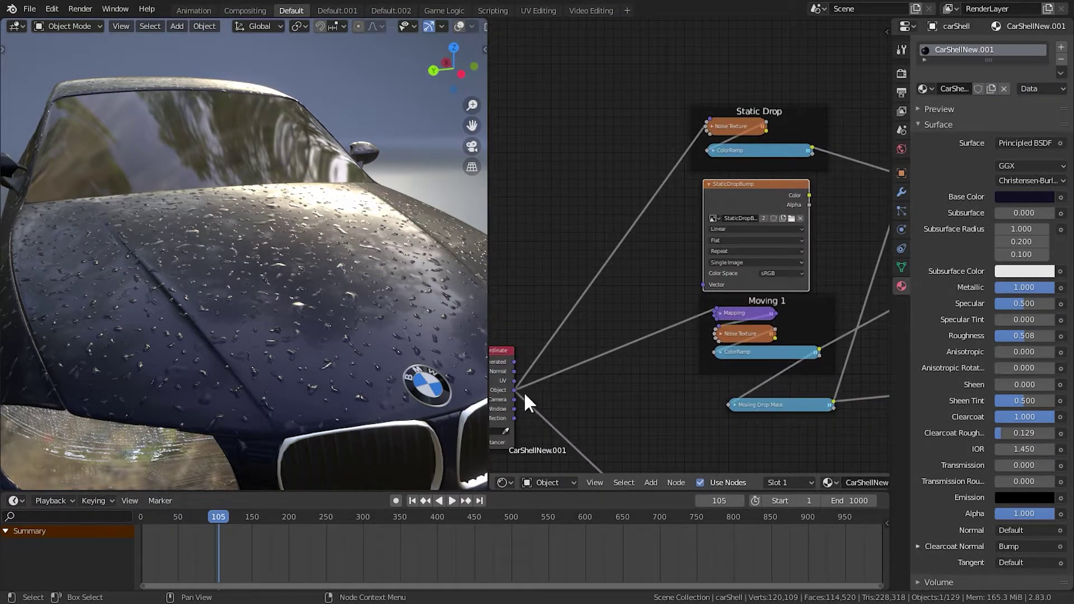
pyautogui.moveTo(514, 390); pyautogui.dragTo(703, 284)
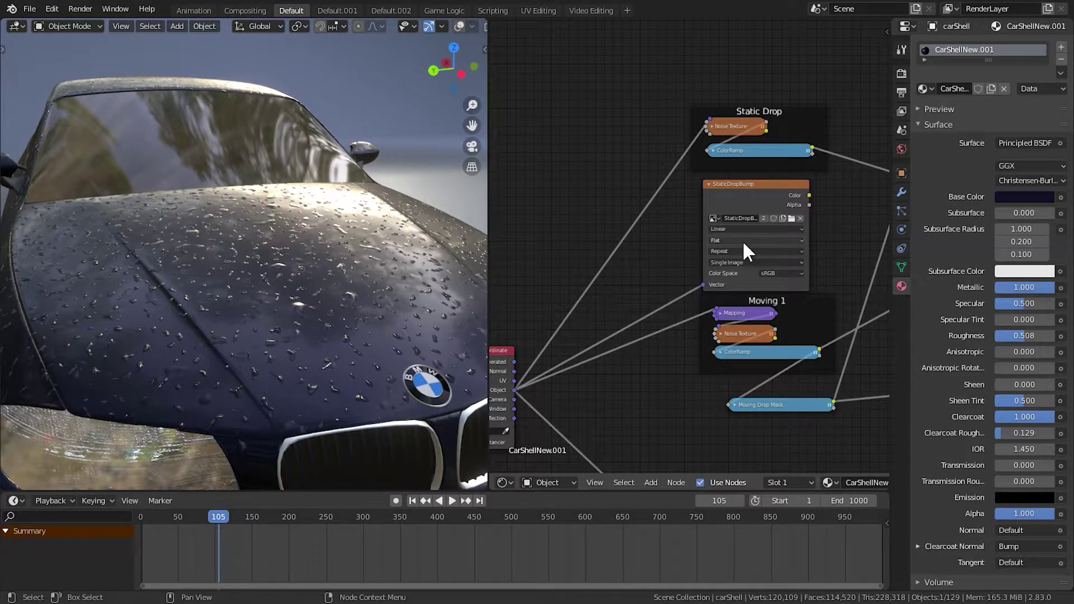
# Set the StaticDropBump image texture's color space to Non-Color
pyautogui.moveTo(743, 244); pyautogui.dragTo(672, 270, button='middle')
pyautogui.click(672, 270)
pyautogui.click(688, 356)
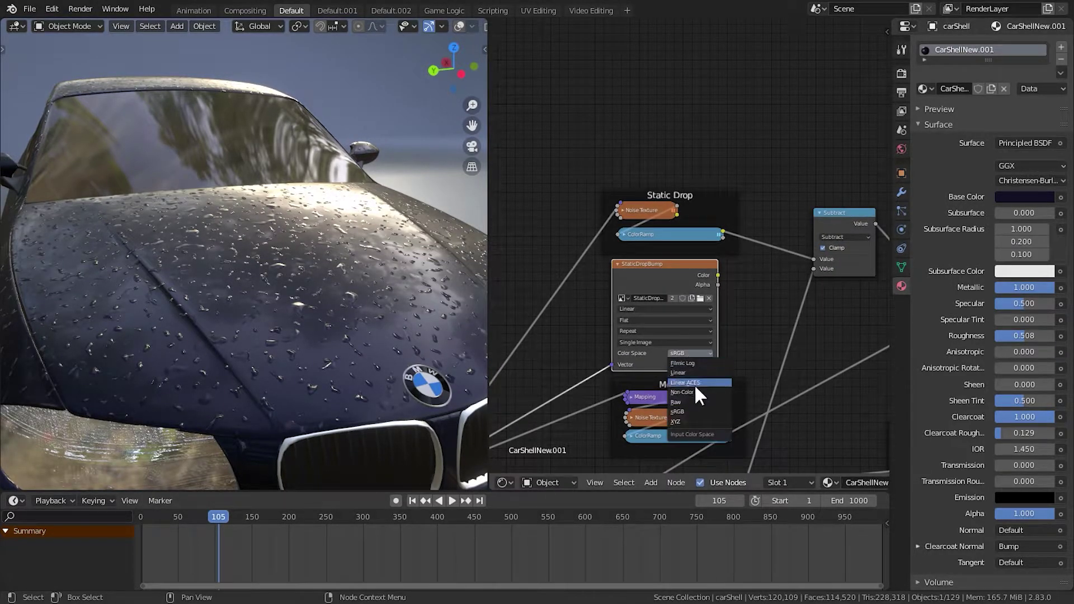
pyautogui.click(693, 392)
# Feed StaticDropBump's Color into the Subtract node's first value in place of the ColorRamp and remove the Static Drop frame with its nodes
pyautogui.scroll(2, 693, 385)
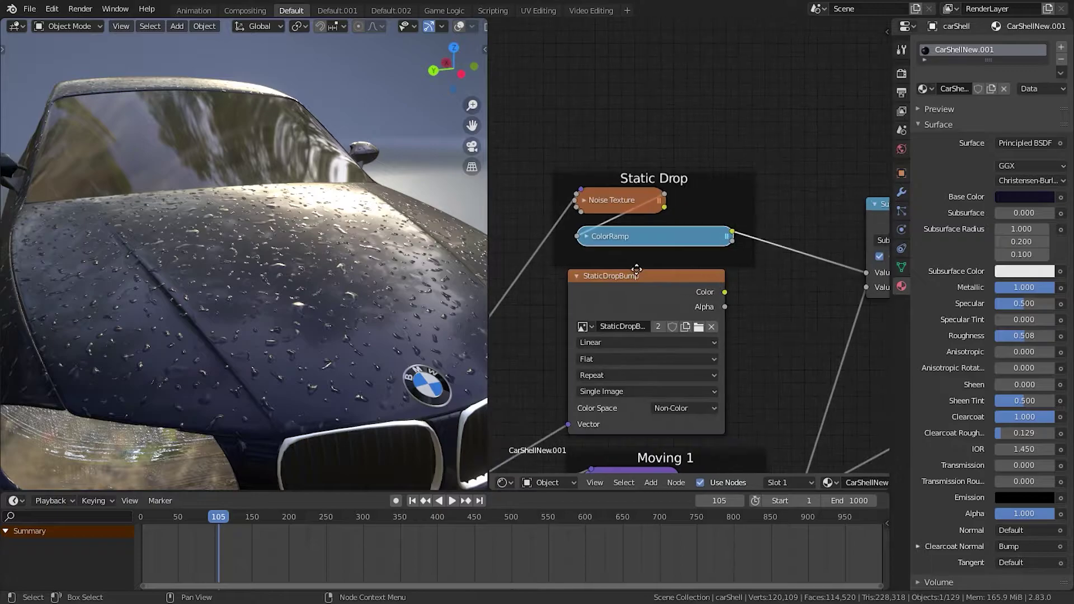
pyautogui.moveTo(775, 258); pyautogui.dragTo(782, 256)
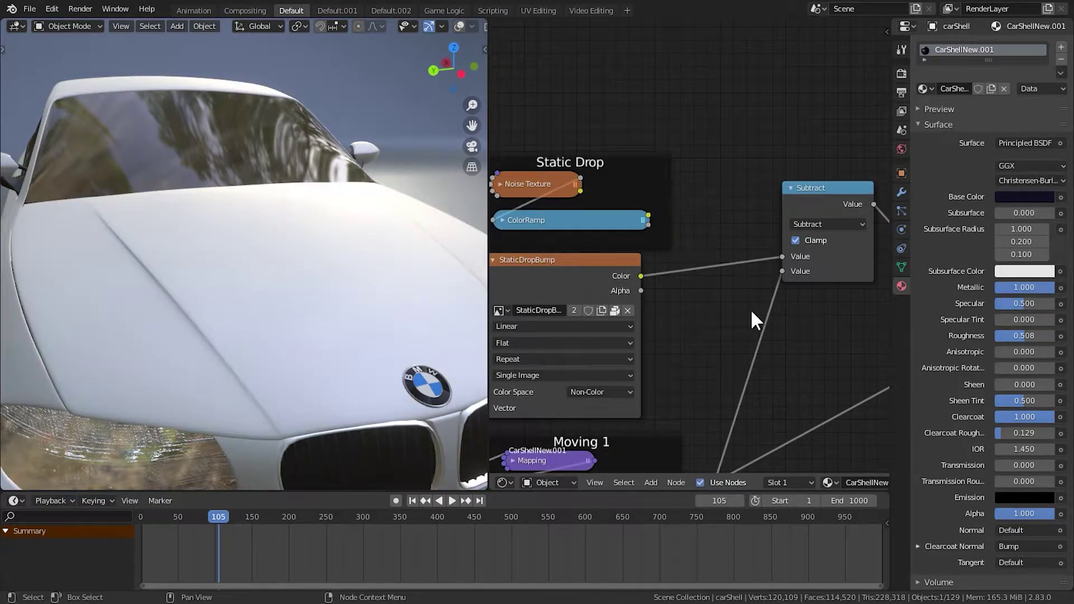
pyautogui.scroll(-3, 750, 308)
pyautogui.moveTo(387, 282); pyautogui.dragTo(368, 295, button='middle')
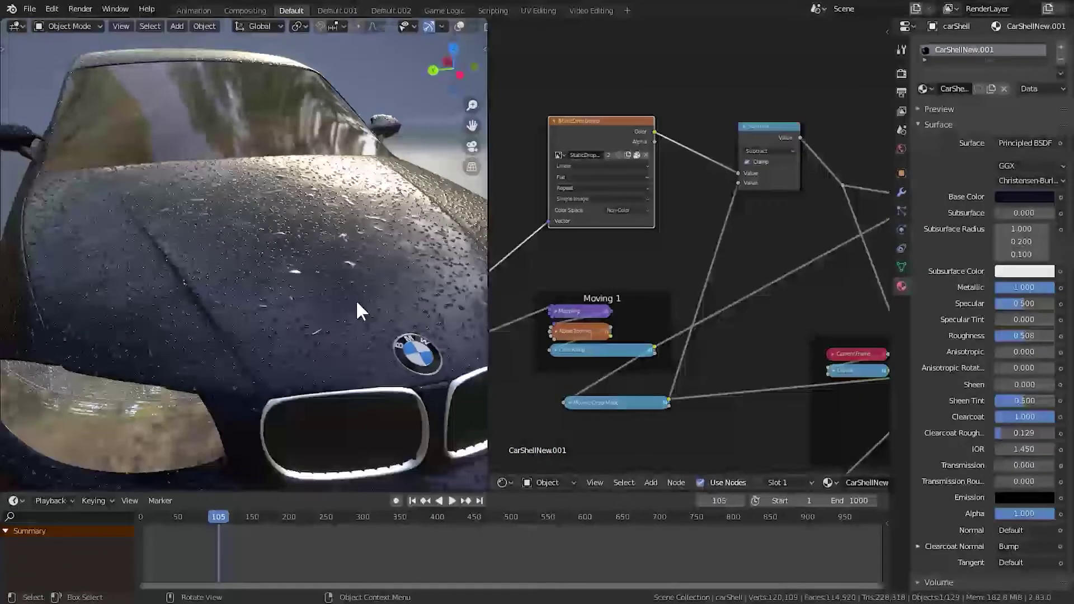
# Add the MovingDropBump.png image to the node tree as a texture node beside the Moving 1 frame
pyautogui.moveTo(513, 312); pyautogui.dragTo(490, 346, button='middle')
pyautogui.moveTo(656, 193)
pyautogui.mouseDown()
pyautogui.moveTo(678, 185)
pyautogui.moveTo(666, 184)
pyautogui.mouseUp()
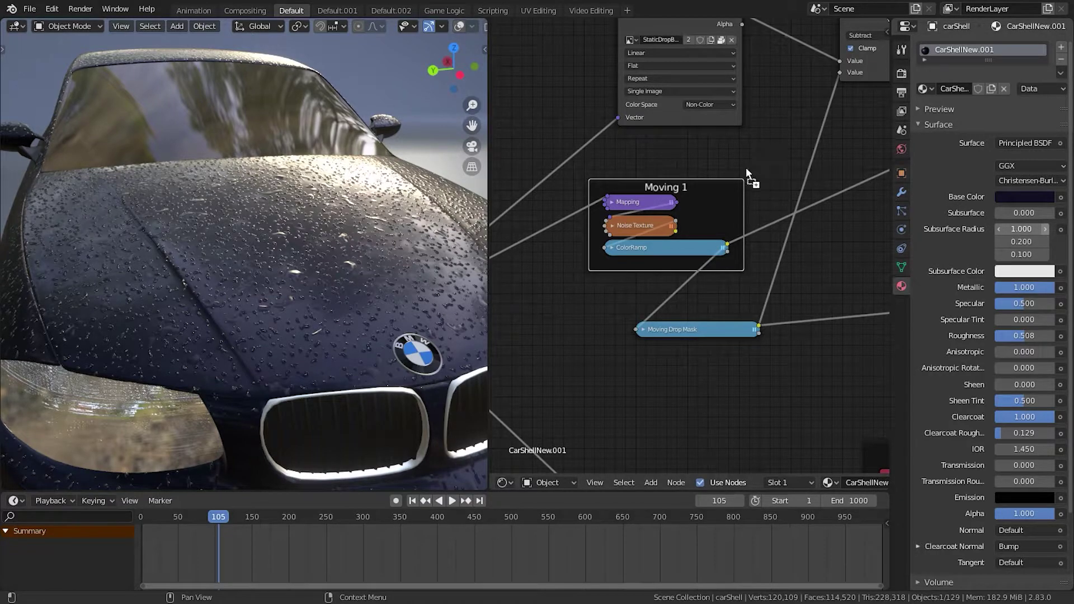
pyautogui.moveTo(649, 157); pyautogui.dragTo(628, 323)
pyautogui.scroll(-2, 582, 274)
pyautogui.moveTo(767, 258); pyautogui.dragTo(571, 333, button='middle')
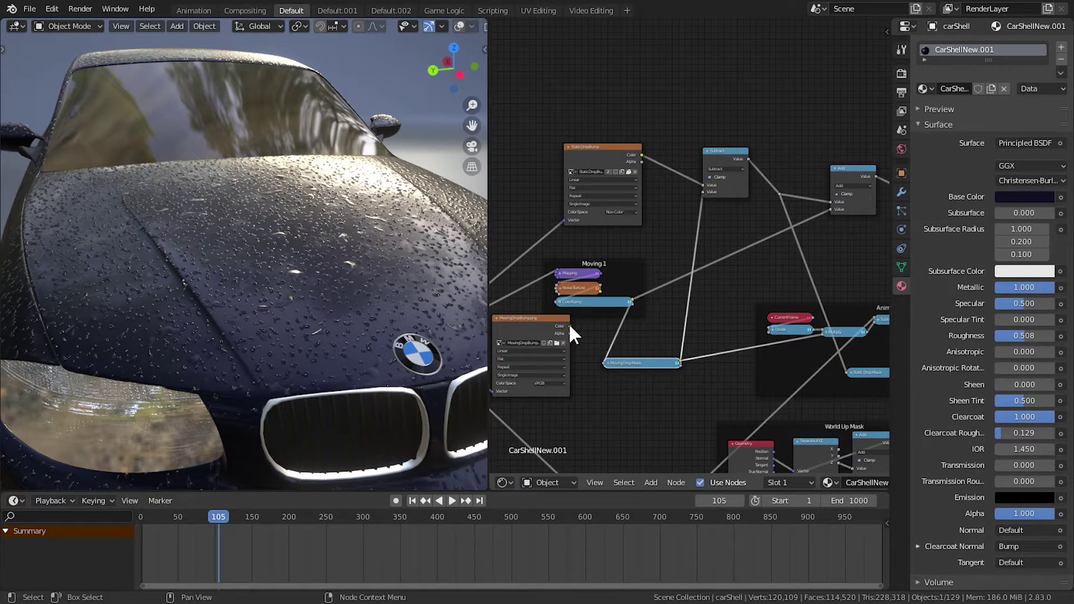
# Feed MovingDropBump.png's Color into the Add node and the Moving Drop Mask, and delete the Moving 1 frame with its nodes
pyautogui.moveTo(568, 323); pyautogui.dragTo(830, 206)
pyautogui.scroll(3, 640, 310)
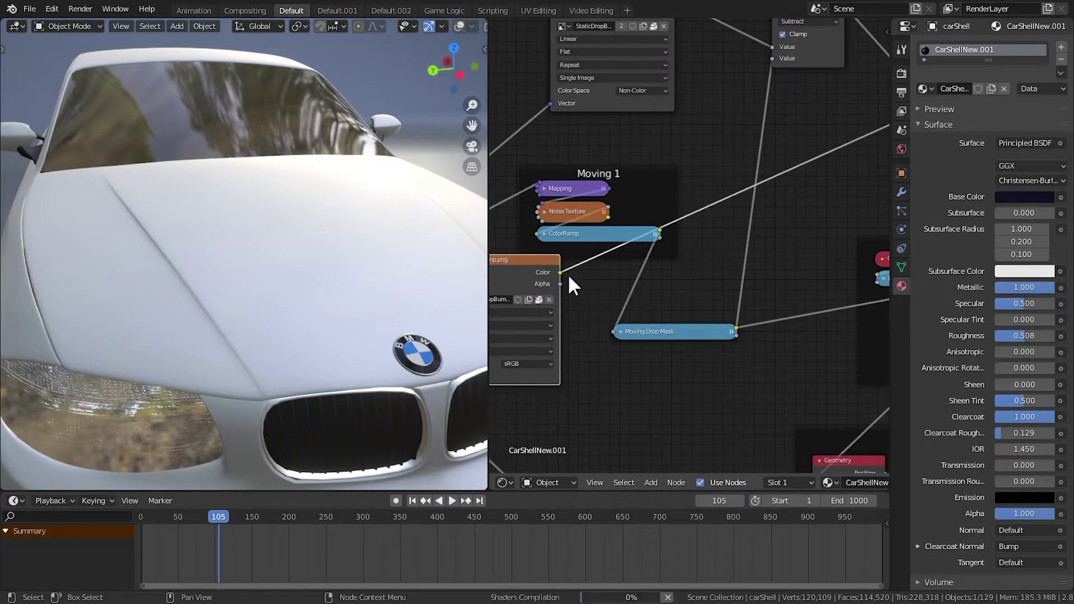
pyautogui.moveTo(558, 271); pyautogui.dragTo(606, 326)
pyautogui.moveTo(622, 173); pyautogui.dragTo(551, 227)
pyautogui.press('x')
pyautogui.press('x')
# Place the MovingDropBump.png node, fed by the Object coordinates, below StaticDropBump and set its color space to Non-Color
pyautogui.moveTo(516, 258); pyautogui.dragTo(599, 164)
pyautogui.click(629, 268)
pyautogui.click(631, 313)
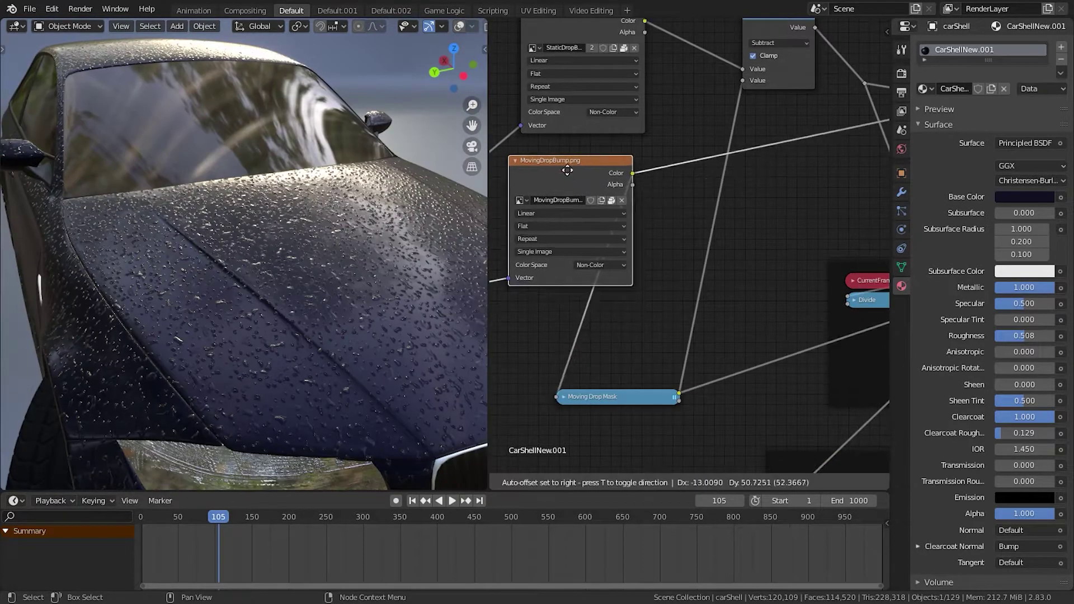
pyautogui.moveTo(568, 168); pyautogui.dragTo(565, 191)
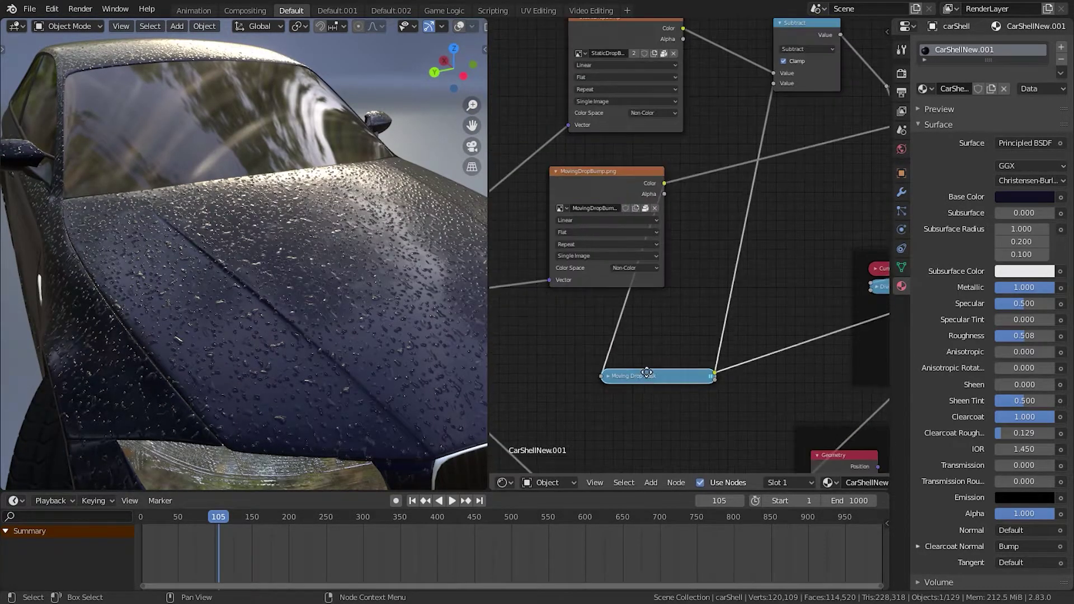
# Preview the Moving Drop Mask and insert a Math node between MovingDropBump.png and the mask
pyautogui.moveTo(647, 374); pyautogui.dragTo(620, 358)
pyautogui.keyDown('ctrl'); pyautogui.keyDown('shift'); pyautogui.click(620, 357); pyautogui.keyUp('shift'); pyautogui.keyUp('ctrl')
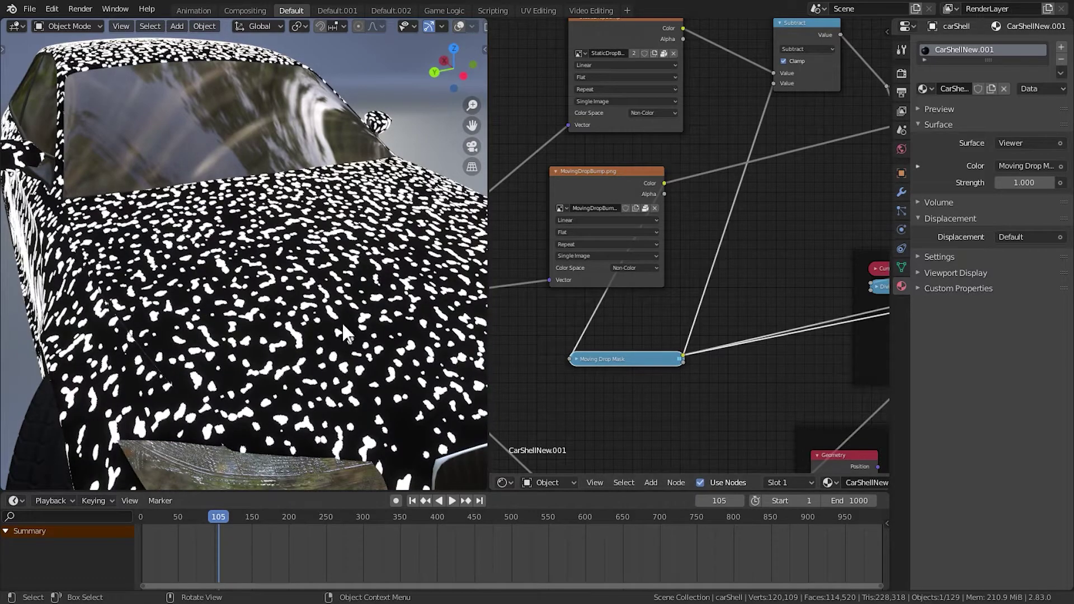
pyautogui.moveTo(576, 353); pyautogui.dragTo(701, 382)
pyautogui.hotkey('shift', 'a')
pyautogui.click(613, 345)
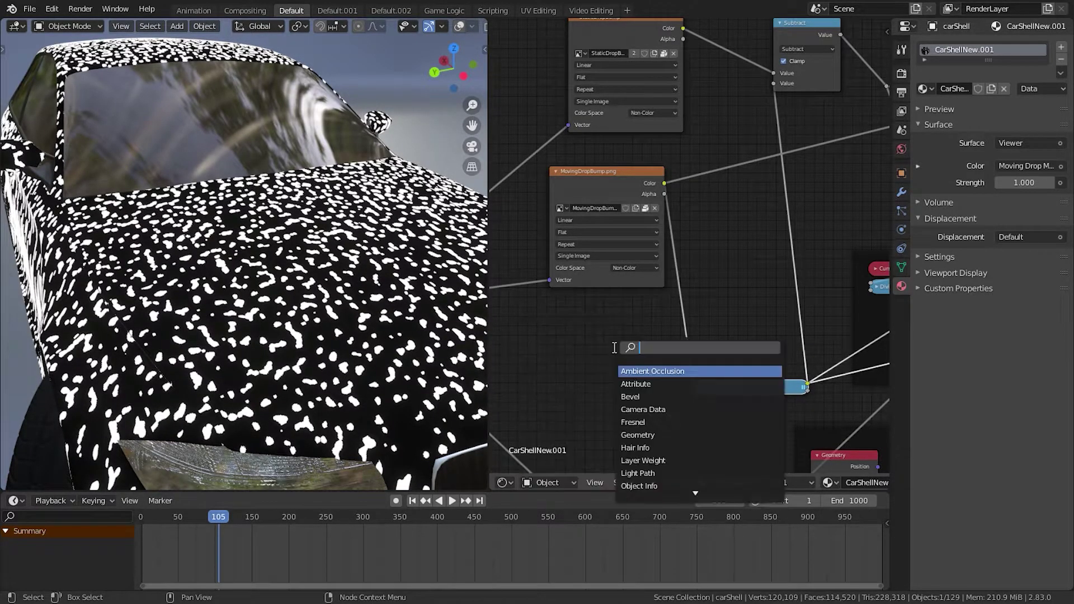
pyautogui.write('math')
pyautogui.press('Return')
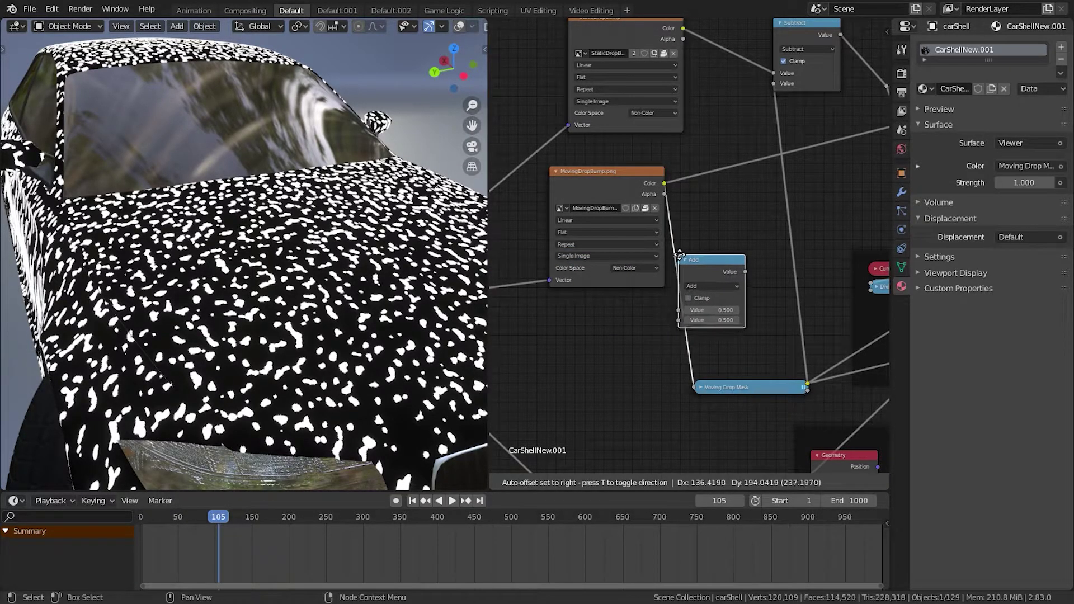
pyautogui.click(683, 254)
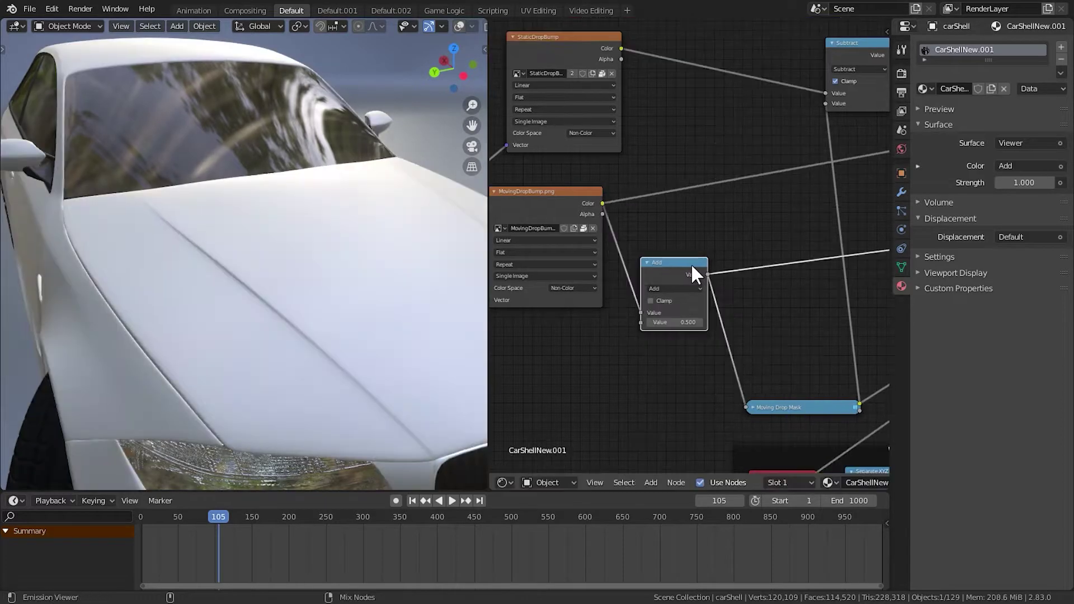
# Change the inserted Math node to Multiply with a value of 46.1 and enable Clamp
pyautogui.scroll(2, 679, 266)
pyautogui.click(669, 288)
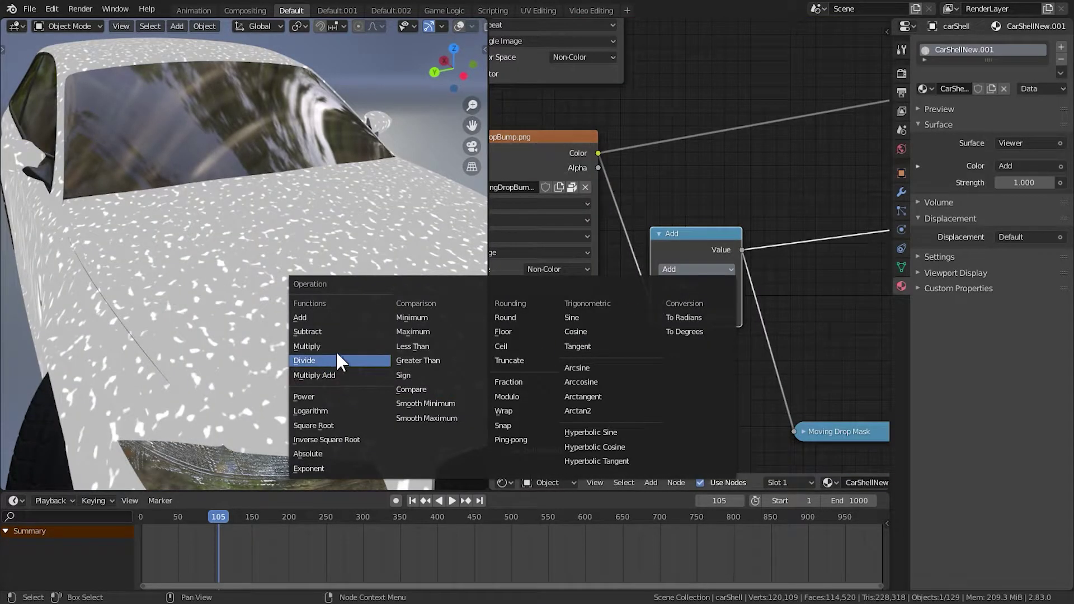
pyautogui.click(335, 346)
pyautogui.moveTo(703, 316); pyautogui.dragTo(958, 304)
pyautogui.click(673, 288)
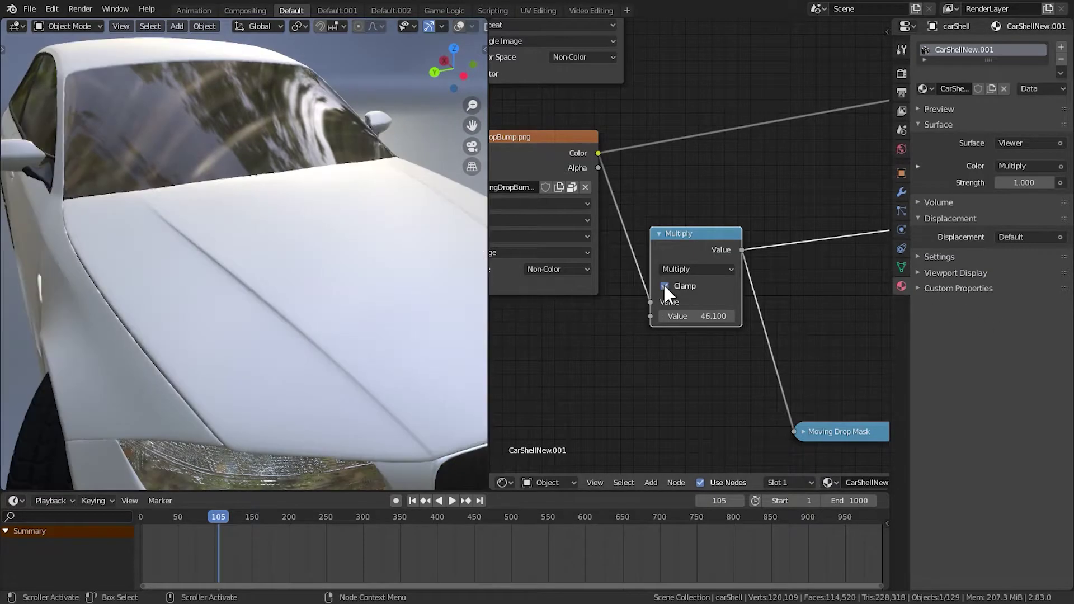
pyautogui.scroll(-3, 662, 284)
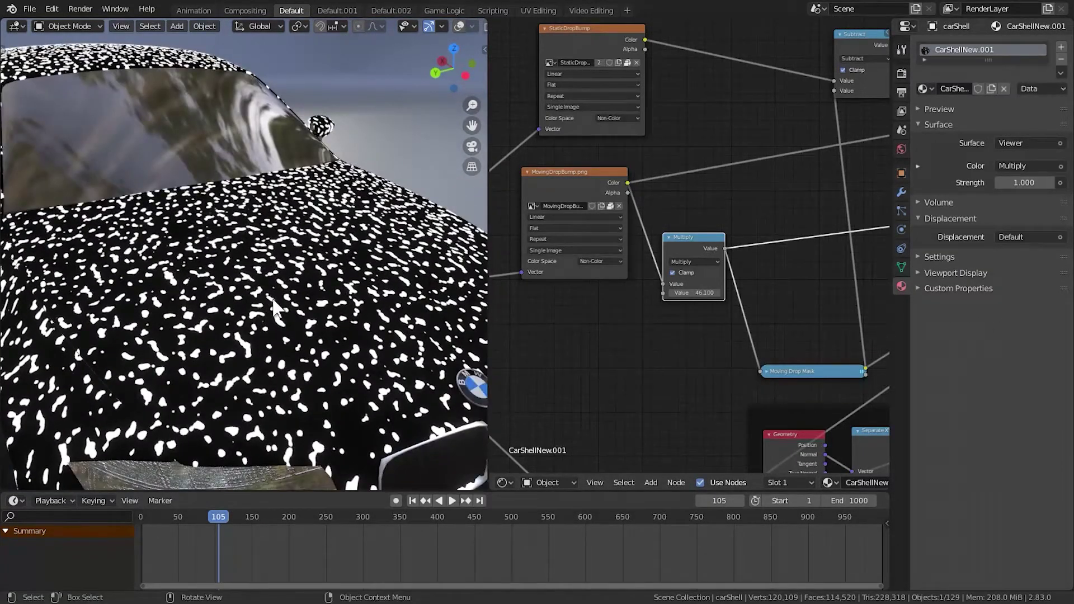
pyautogui.moveTo(265, 297); pyautogui.dragTo(244, 311, button='middle')
# Reroute the Moving Drop Mask's outgoing links to the clamped Multiply node and delete the Moving Drop Mask
pyautogui.moveTo(678, 335); pyautogui.dragTo(569, 235, button='middle')
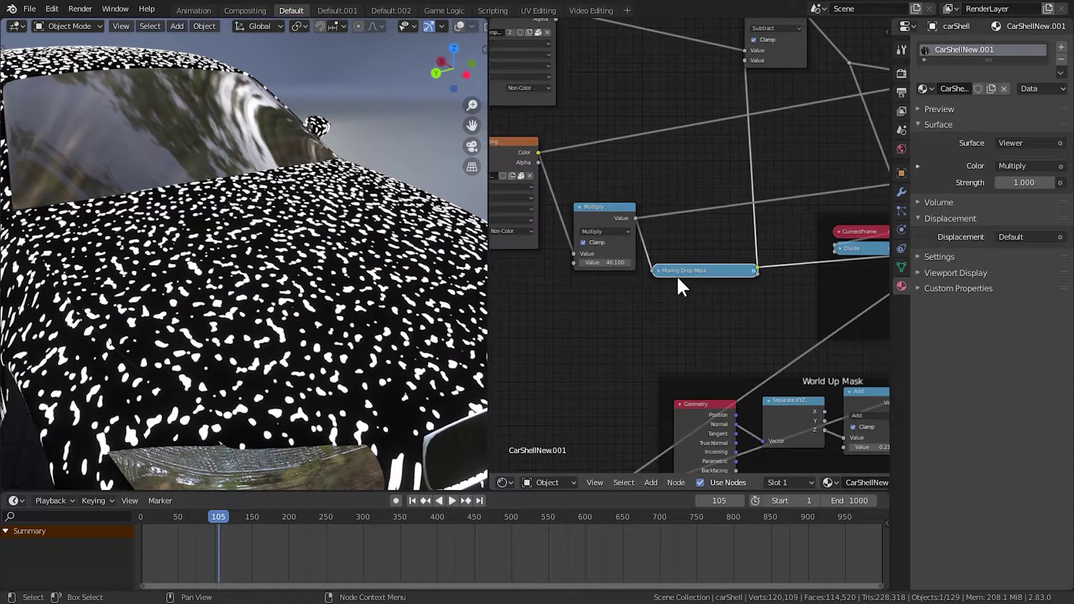
pyautogui.scroll(2, 642, 313)
pyautogui.moveTo(677, 326); pyautogui.dragTo(678, 316)
pyautogui.moveTo(572, 258)
pyautogui.mouseDown()
pyautogui.moveTo(564, 272)
pyautogui.moveTo(563, 256)
pyautogui.mouseUp()
pyautogui.moveTo(659, 302); pyautogui.dragTo(647, 305)
pyautogui.keyDown('ctrl'); pyautogui.moveTo(752, 314); pyautogui.dragTo(718, 276); pyautogui.keyUp('ctrl')
pyautogui.keyDown('ctrl'); pyautogui.moveTo(613, 258); pyautogui.dragTo(599, 255); pyautogui.keyUp('ctrl')
pyautogui.moveTo(686, 315); pyautogui.dragTo(690, 331)
pyautogui.press('x')
# Place the MovingDropBump image texture directly above the animation offset noise nodes, with the Object coordinates as its Vector
pyautogui.scroll(-4, 647, 324)
pyautogui.moveTo(608, 288); pyautogui.dragTo(690, 287, button='middle')
pyautogui.moveTo(674, 246)
pyautogui.mouseDown()
pyautogui.moveTo(682, 257)
pyautogui.moveTo(590, 315)
pyautogui.mouseUp()
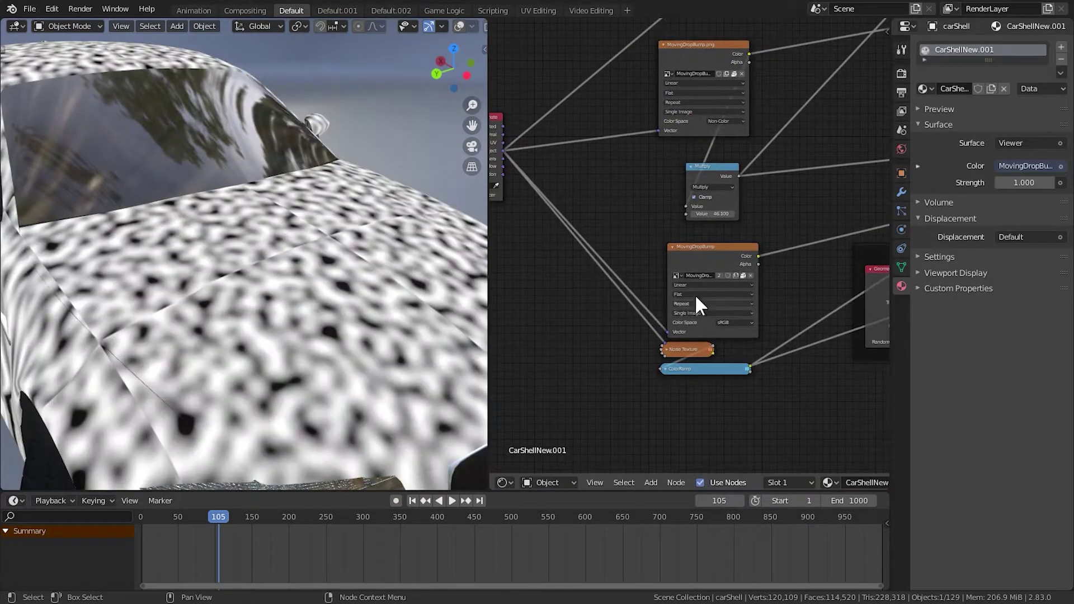
pyautogui.moveTo(706, 253); pyautogui.dragTo(704, 249)
pyautogui.scroll(2, 696, 273)
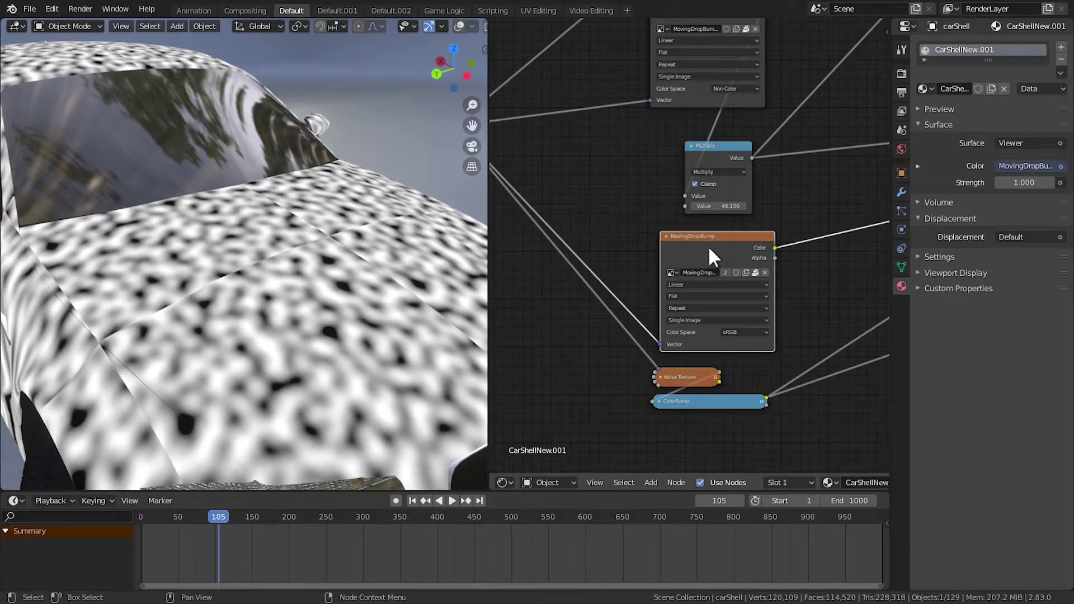
pyautogui.moveTo(706, 326); pyautogui.dragTo(665, 274, button='middle')
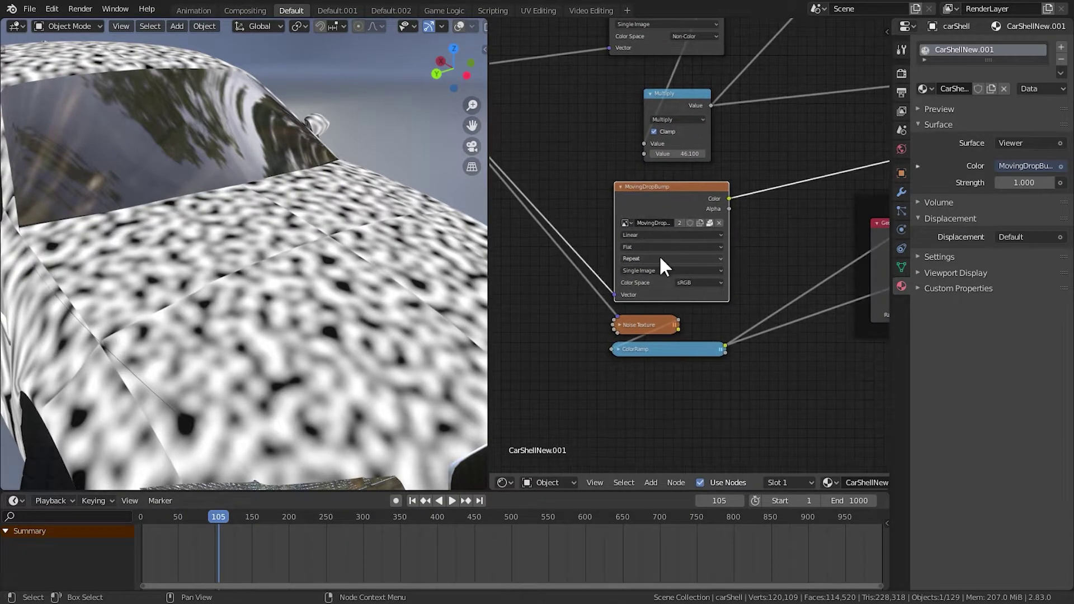
# Reroute the offset noise ColorRamp's outgoing links to the MovingDropBump image texture and delete the Noise Texture and ColorRamp
pyautogui.click(649, 322)
pyautogui.keyDown('shift'); pyautogui.click(654, 348); pyautogui.keyUp('shift')
pyautogui.moveTo(660, 325); pyautogui.dragTo(661, 365)
pyautogui.moveTo(678, 192); pyautogui.dragTo(647, 216, button='middle')
pyautogui.moveTo(647, 215); pyautogui.dragTo(642, 230)
pyautogui.moveTo(644, 232); pyautogui.dragTo(598, 208, button='middle')
pyautogui.keyDown('ctrl'); pyautogui.moveTo(648, 387); pyautogui.dragTo(647, 216); pyautogui.keyUp('ctrl')
pyautogui.moveTo(660, 411); pyautogui.dragTo(565, 355)
pyautogui.press('x')
# Collapse the MovingDropBump offset texture node and move it slightly down below the Multiply node
pyautogui.moveTo(593, 345); pyautogui.dragTo(630, 341, button='middle')
pyautogui.scroll(-4, 629, 341)
pyautogui.moveTo(618, 219); pyautogui.dragTo(619, 273, button='middle')
pyautogui.click(608, 268)
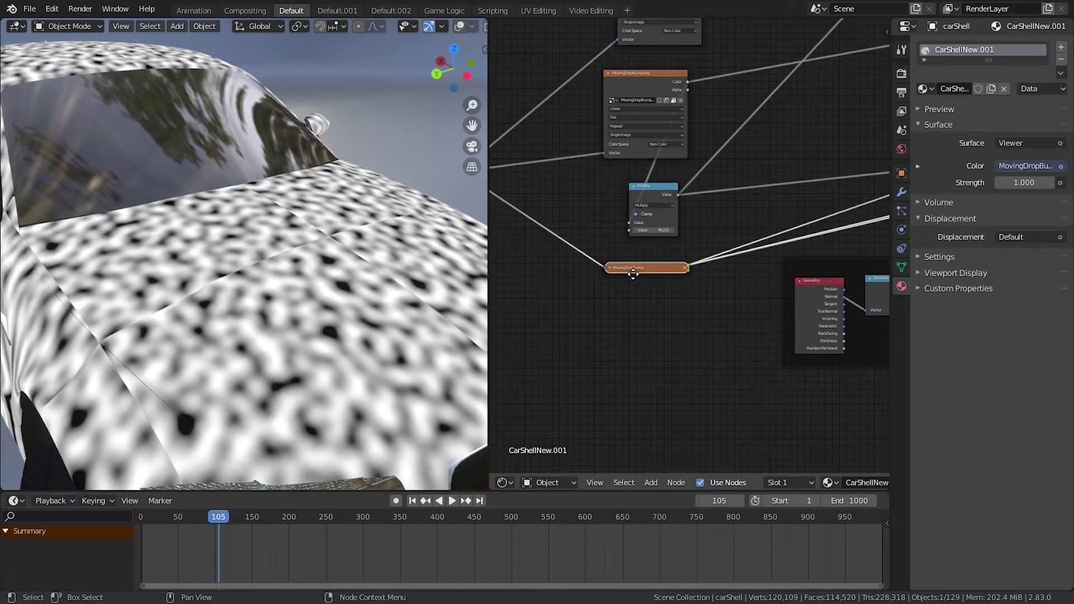
pyautogui.moveTo(631, 271); pyautogui.dragTo(624, 296)
# Connect the Principled BSDF back to the material output and play the animation to check the drops on the car
pyautogui.moveTo(642, 232); pyautogui.dragTo(607, 264, button='middle')
pyautogui.moveTo(808, 292); pyautogui.dragTo(481, 208, button='middle')
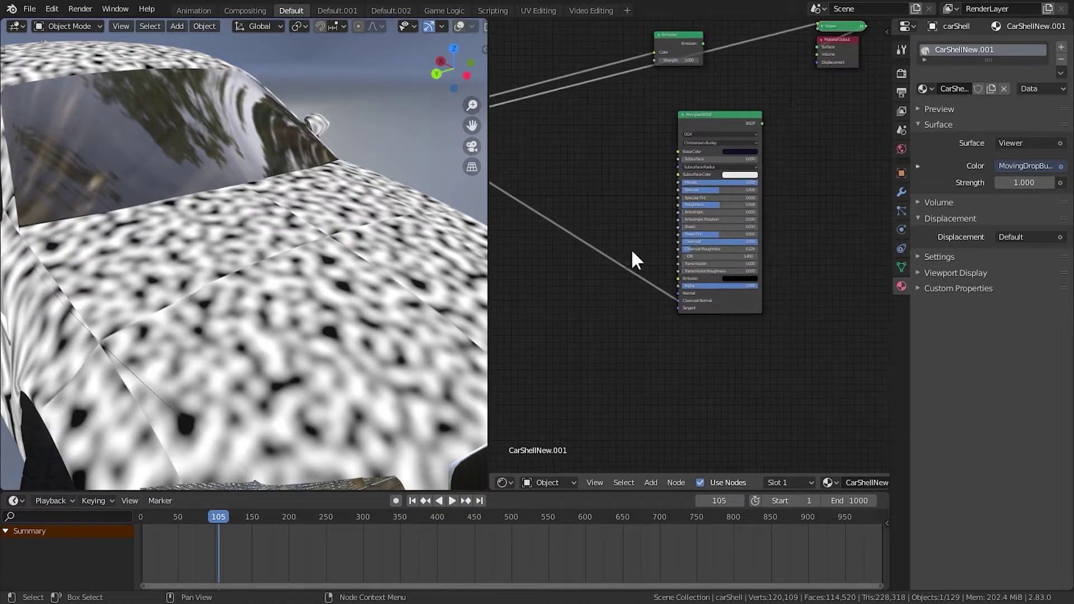
pyautogui.keyDown('ctrl'); pyautogui.keyDown('shift'); pyautogui.click(699, 115); pyautogui.keyUp('shift'); pyautogui.keyUp('ctrl')
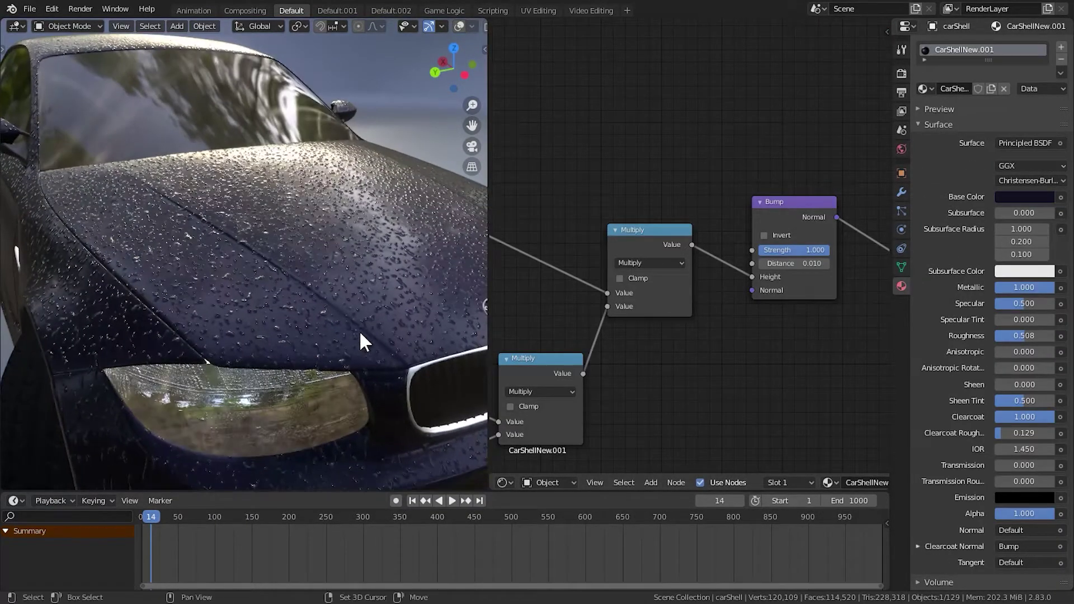
pyautogui.press('space')
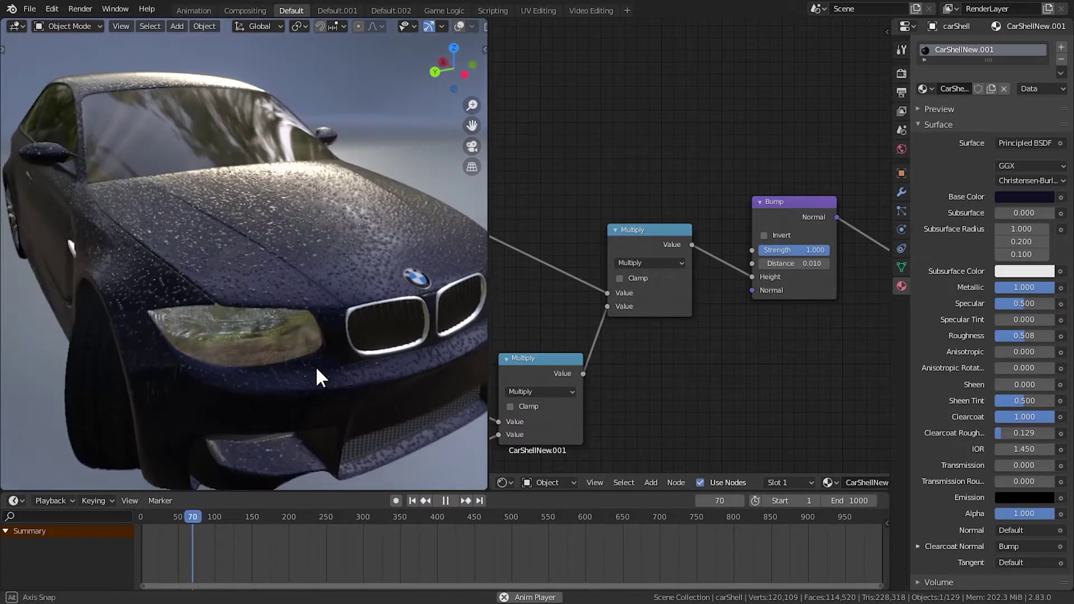
# Move the Texture Coordinate node away from the textures and join its three Object links through one reroute point
pyautogui.moveTo(563, 282); pyautogui.dragTo(826, 276, button='middle')
pyautogui.scroll(-5, 556, 296)
pyautogui.moveTo(563, 321); pyautogui.dragTo(702, 250, button='middle')
pyautogui.moveTo(597, 258); pyautogui.dragTo(550, 248)
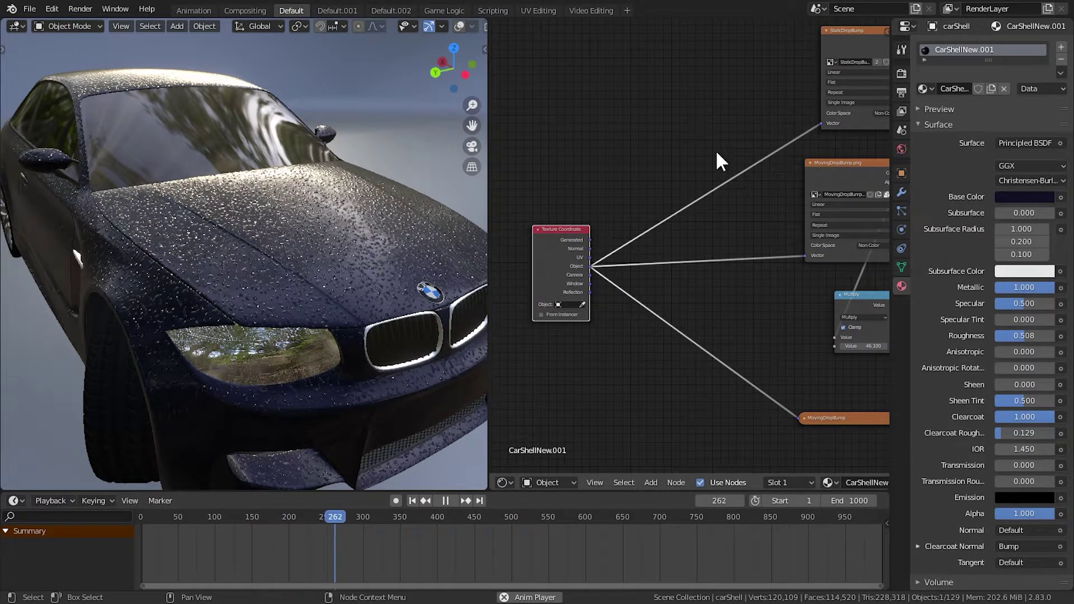
pyautogui.keyDown('shift'); pyautogui.moveTo(717, 151); pyautogui.dragTo(728, 473, button='right'); pyautogui.keyUp('shift')
pyautogui.press('g')
pyautogui.click(736, 282)
# Insert a Mapping node between the Texture Coordinate's Object output and the reroute point
pyautogui.hotkey('shift', 'a')
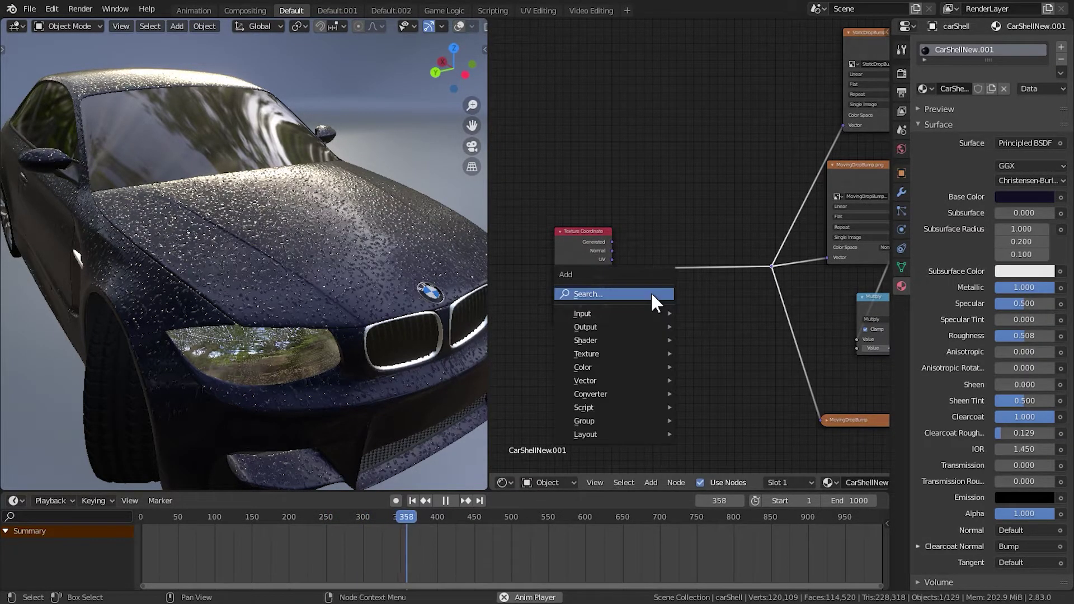
pyautogui.click(650, 290)
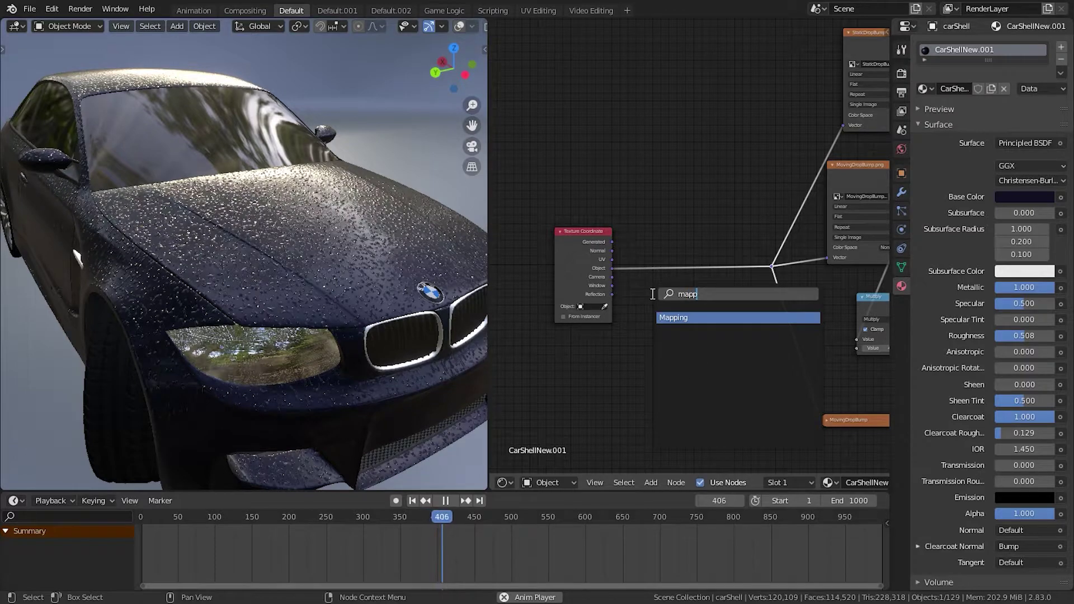
pyautogui.press('Return')
pyautogui.click(733, 334)
pyautogui.scroll(2, 733, 331)
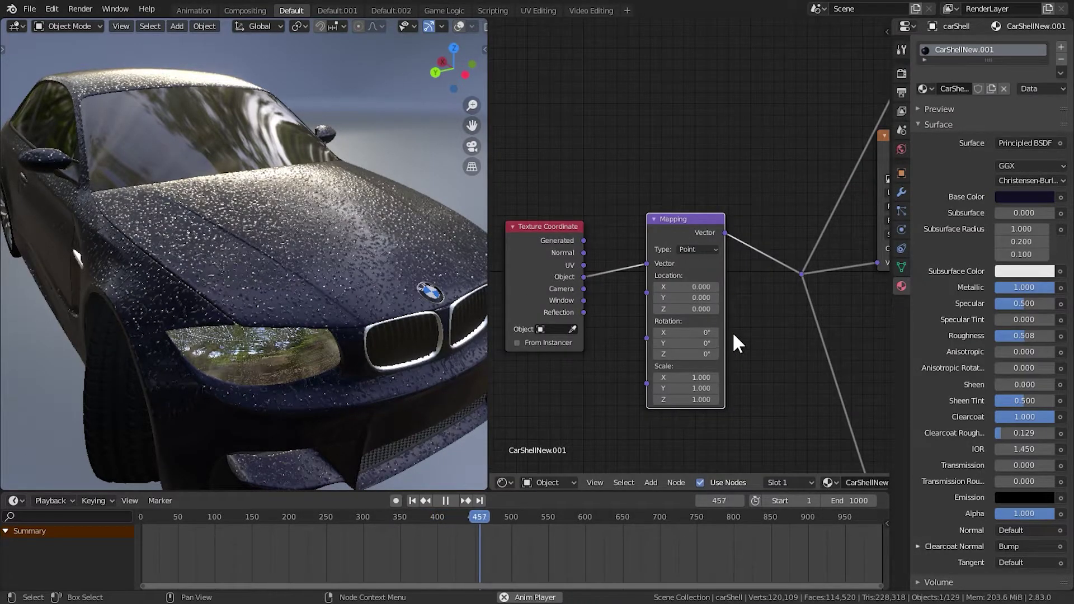
# Try a scale of 0.5 on all axes of the Mapping node
pyautogui.scroll(3, 733, 331)
pyautogui.write('.5')
pyautogui.press('Return')
# Set the Mapping node's scale to 0.75 on X, Y and Z and save the file
pyautogui.click(690, 377)
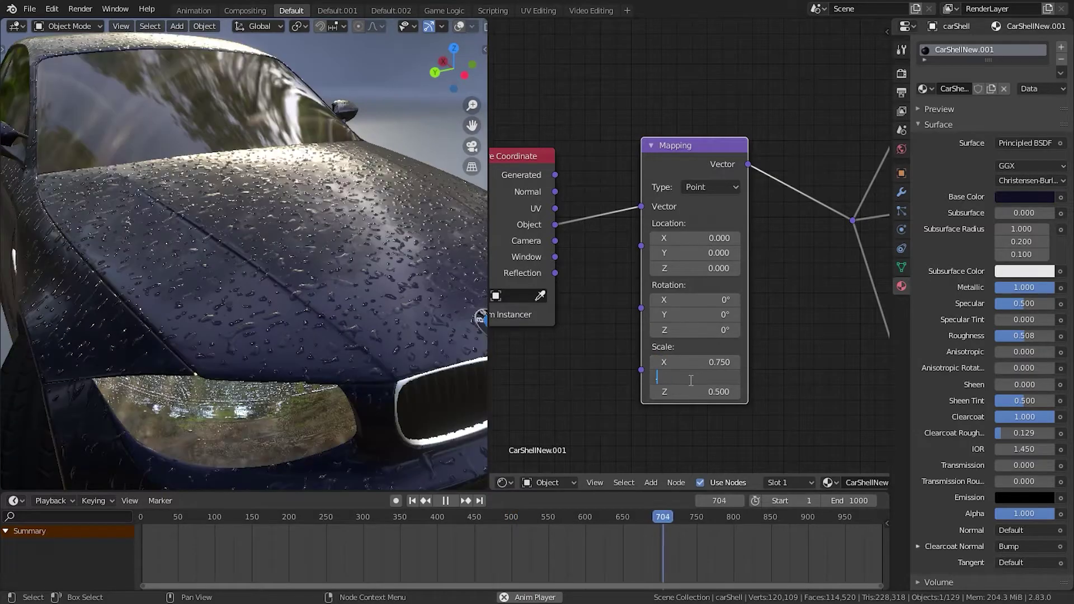
pyautogui.write('.75')
pyautogui.press('Return')
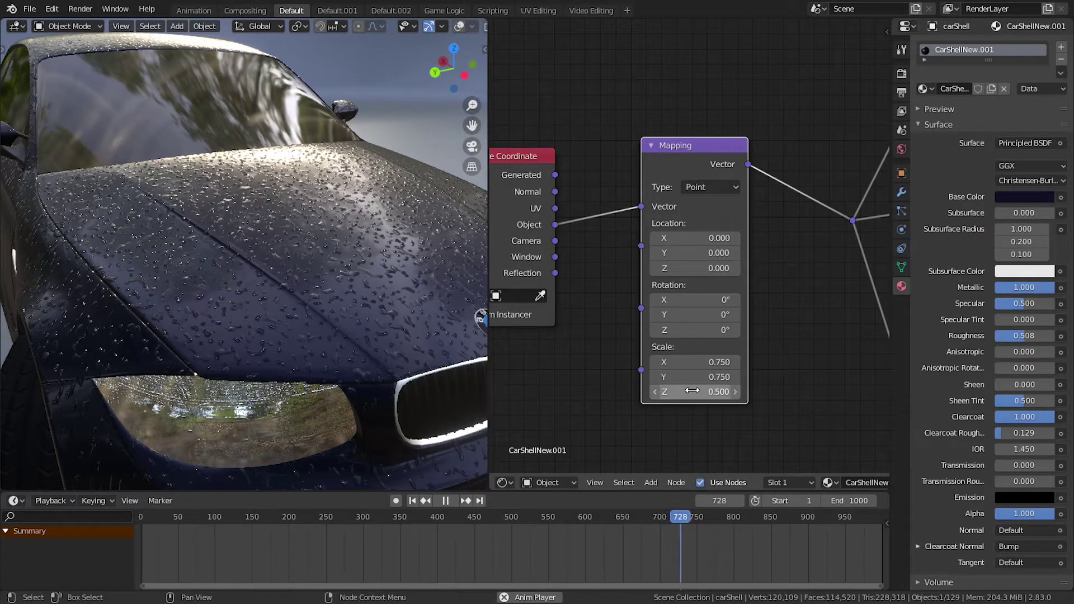
pyautogui.hotkey('ctrl', 's')
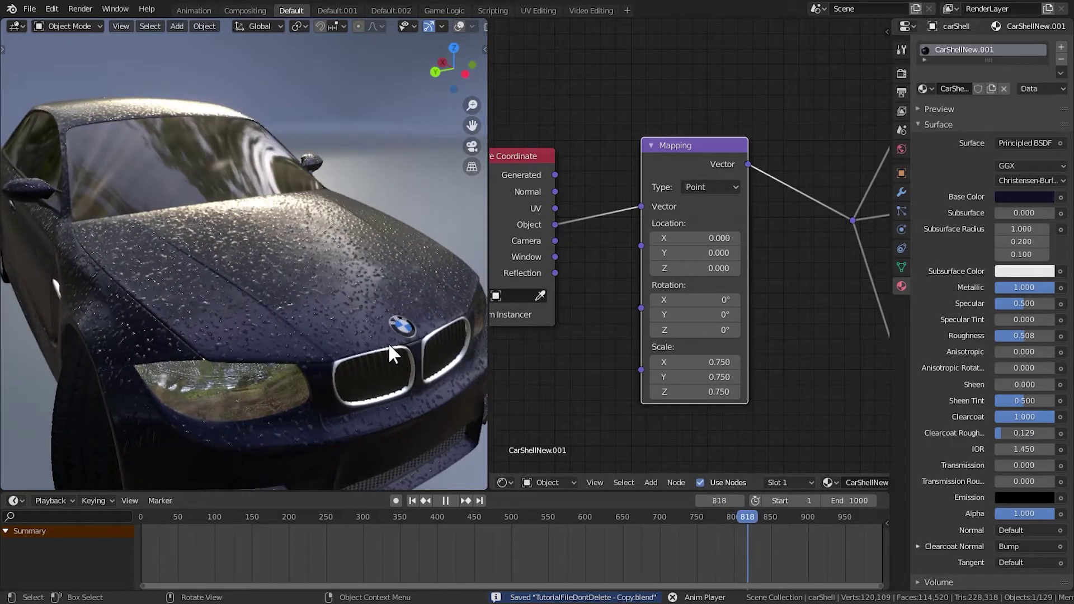
# Set the Bump node's distance to 0.005
pyautogui.moveTo(759, 254); pyautogui.dragTo(490, 368, button='middle')
pyautogui.scroll(-4, 806, 338)
pyautogui.scroll(4, 620, 296)
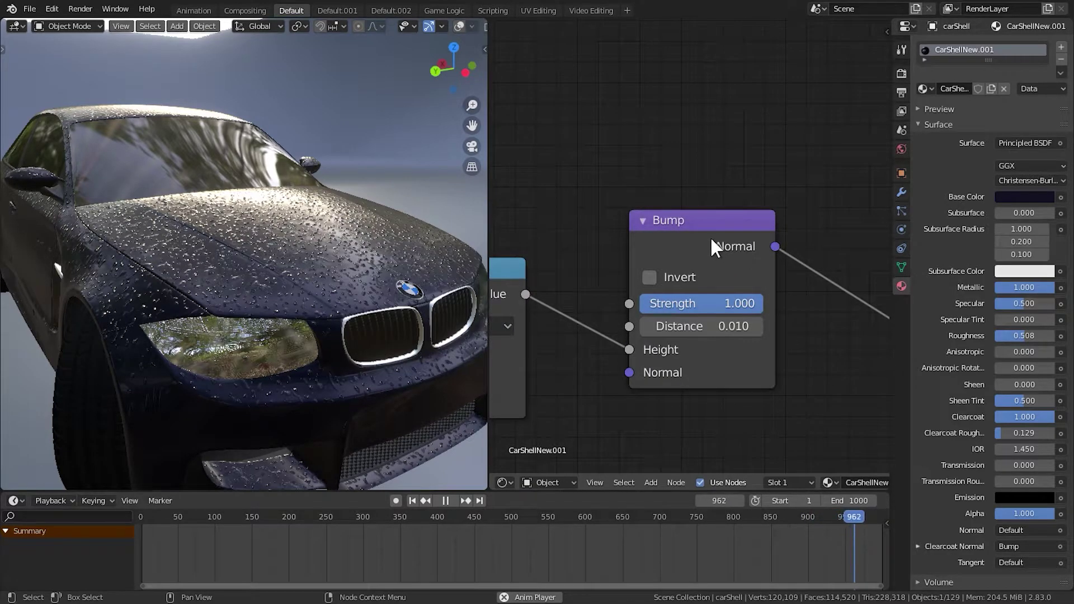
pyautogui.scroll(2, 689, 336)
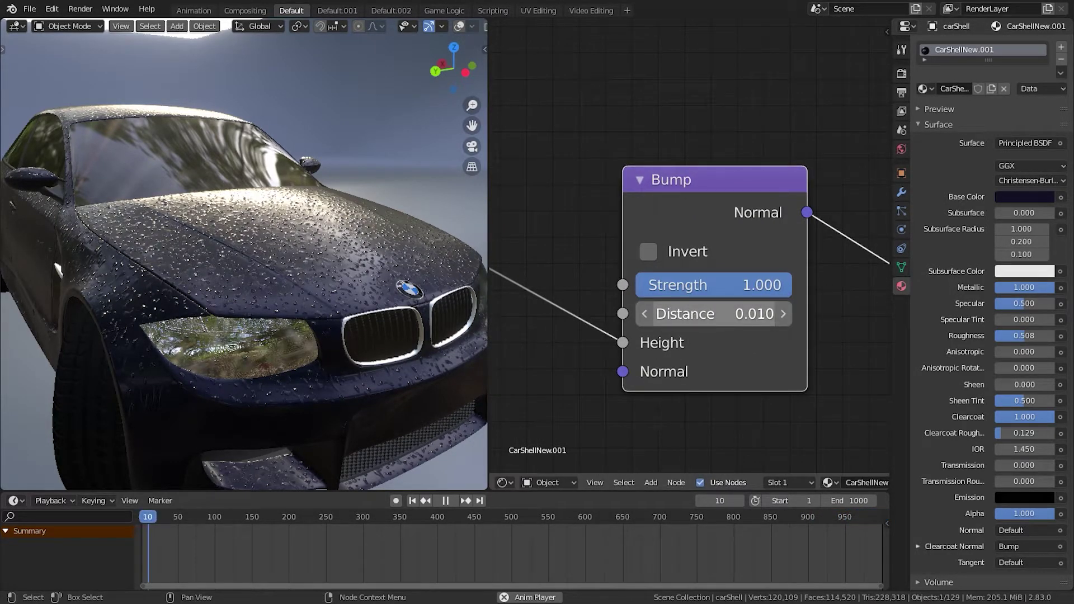
pyautogui.click(690, 315)
pyautogui.write('.005')
pyautogui.press('Return')
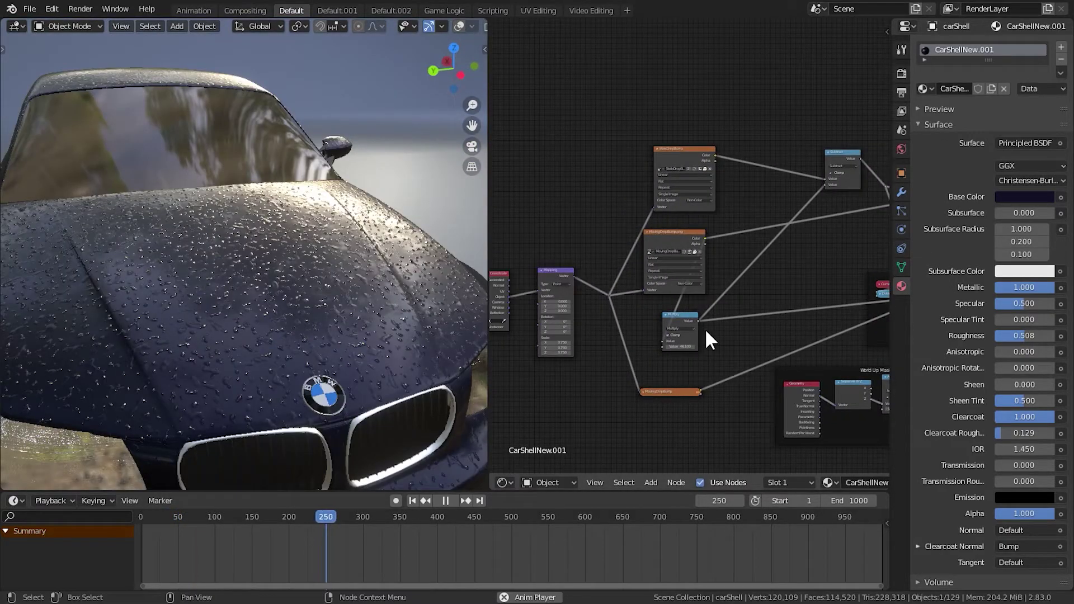
# Collapse the MovingDropBump.png node and reposition it and StaticDropBump in the node tree
pyautogui.click(646, 232)
pyautogui.moveTo(662, 230); pyautogui.dragTo(663, 282)
pyautogui.moveTo(656, 147); pyautogui.dragTo(647, 155)
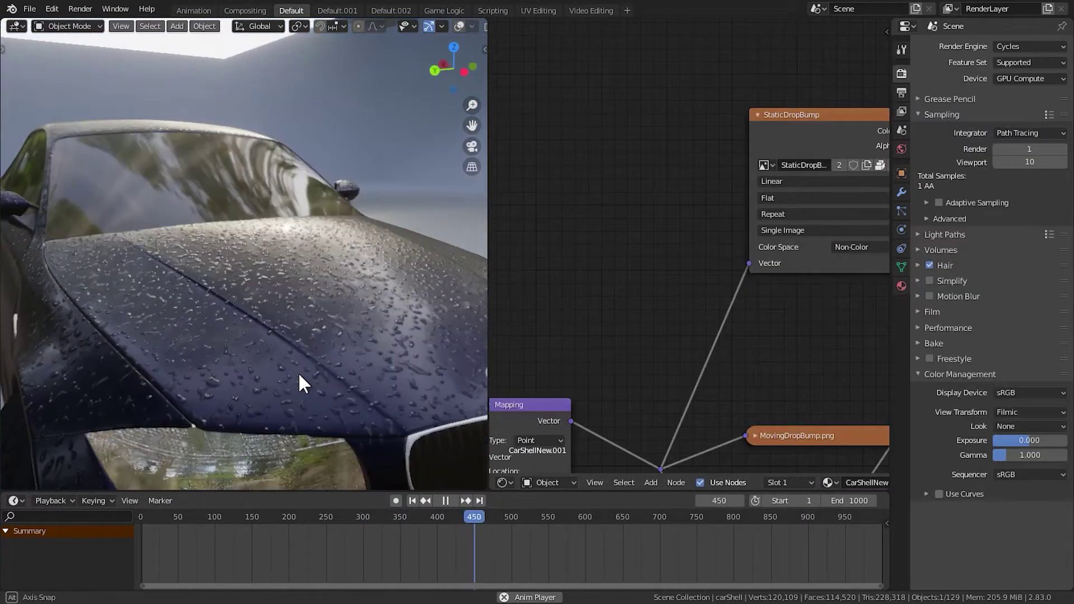
# Insert a Math node on the link leaving StaticDropBump's Color output
pyautogui.moveTo(297, 371); pyautogui.dragTo(207, 343, button='middle')
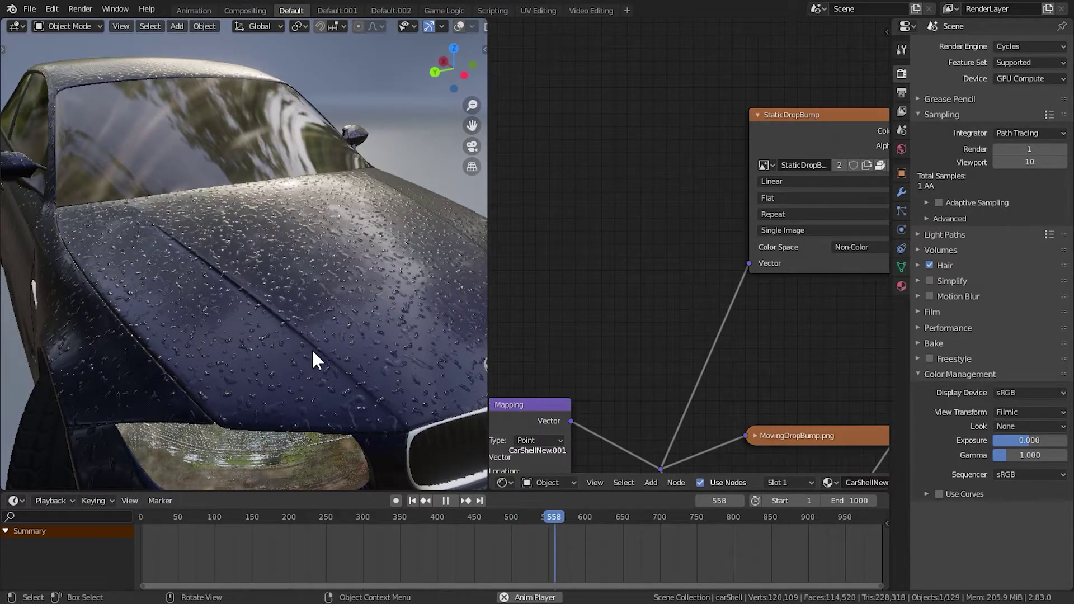
pyautogui.scroll(-9, 769, 326)
pyautogui.moveTo(783, 262); pyautogui.dragTo(731, 312, button='middle')
pyautogui.scroll(4, 610, 333)
pyautogui.scroll(3, 731, 309)
pyautogui.hotkey('shift', 'a')
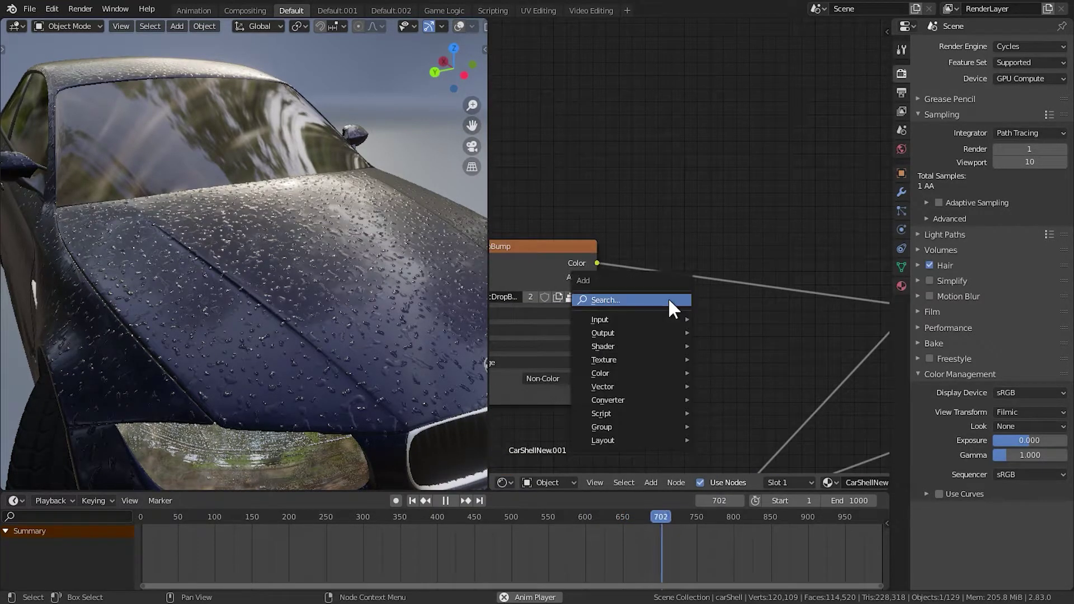
pyautogui.click(649, 305)
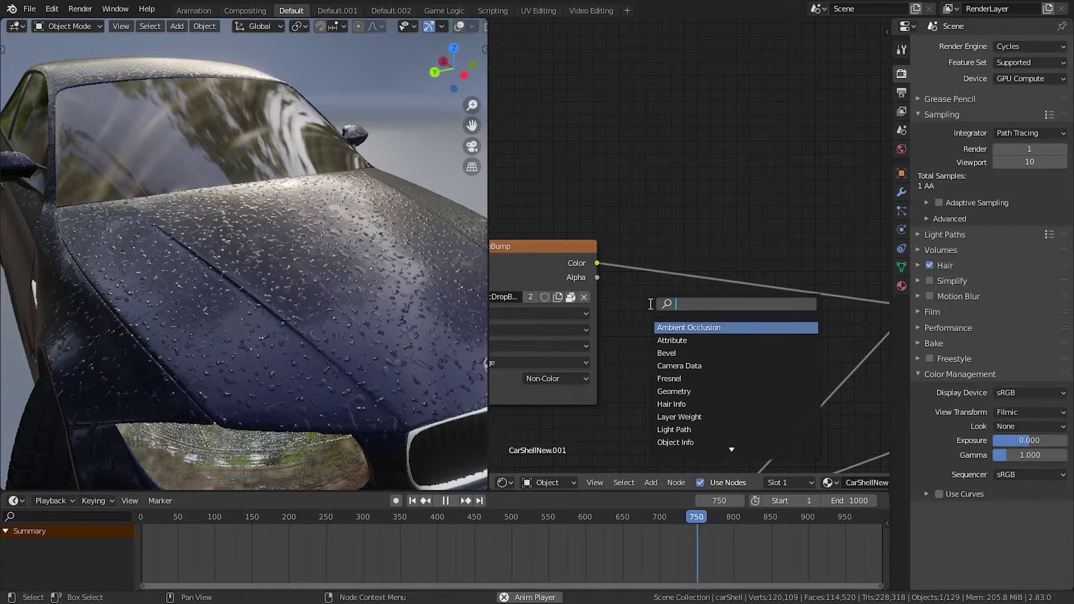
pyautogui.write('math')
pyautogui.press('Return')
pyautogui.click(669, 261)
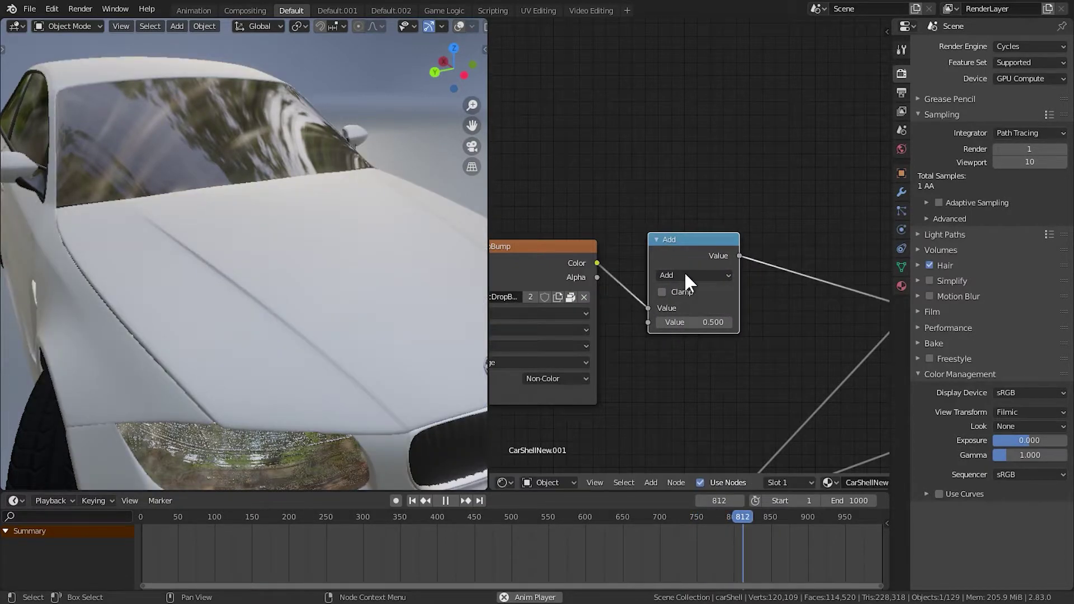
# Set the Math node to Divide with a value of 3.7, enable Clamp, and place it above the StaticDropBump link
pyautogui.click(686, 276)
pyautogui.click(313, 366)
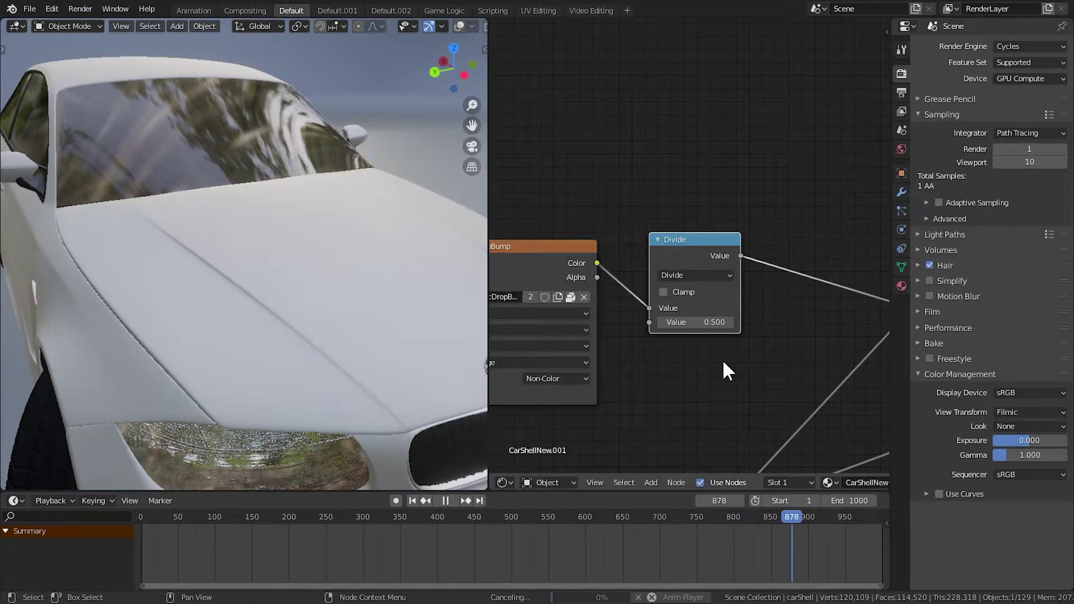
pyautogui.scroll(2, 722, 359)
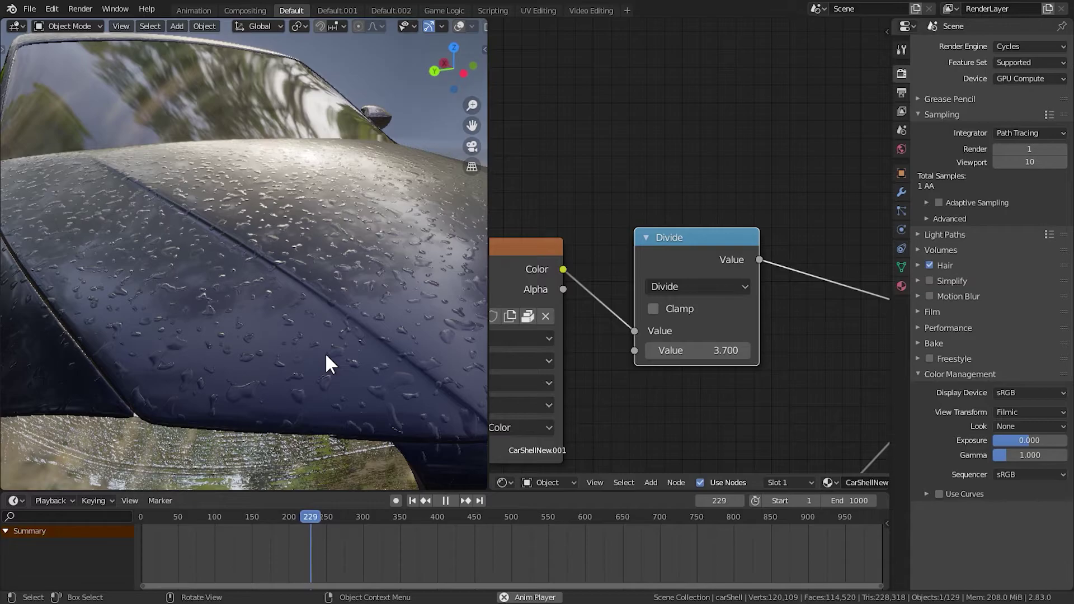
pyautogui.click(652, 309)
pyautogui.moveTo(681, 248); pyautogui.dragTo(683, 136)
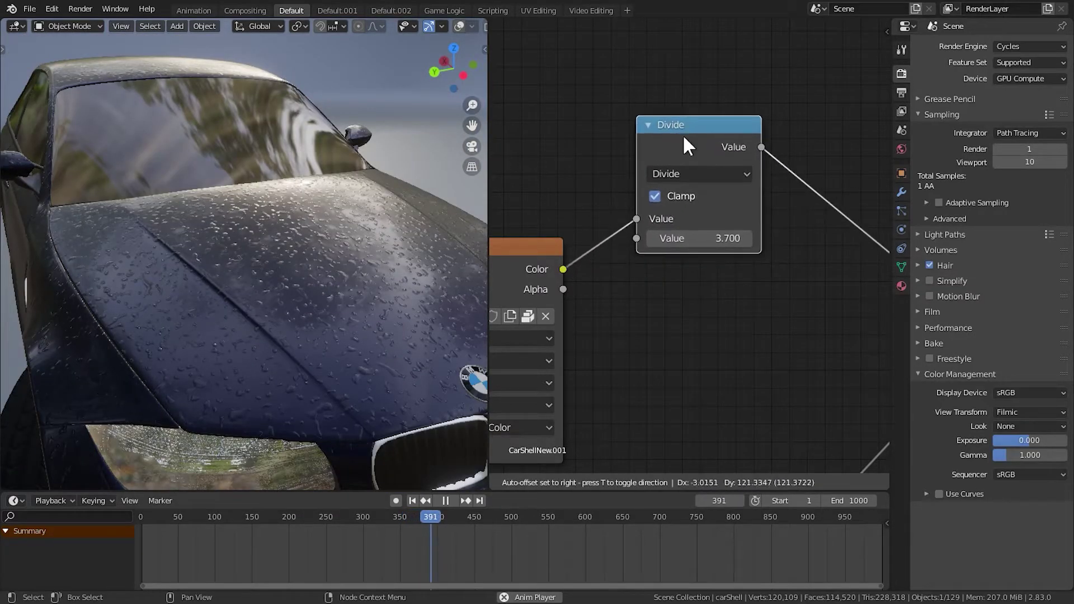
# Try a ColorRamp node instead of Divide, wired from StaticDropBump's Color output to the Subtract node's first value
pyautogui.scroll(-3, 725, 251)
pyautogui.hotkey('shift', 'a')
pyautogui.click(687, 300)
pyautogui.write('colo')
pyautogui.press('Down')
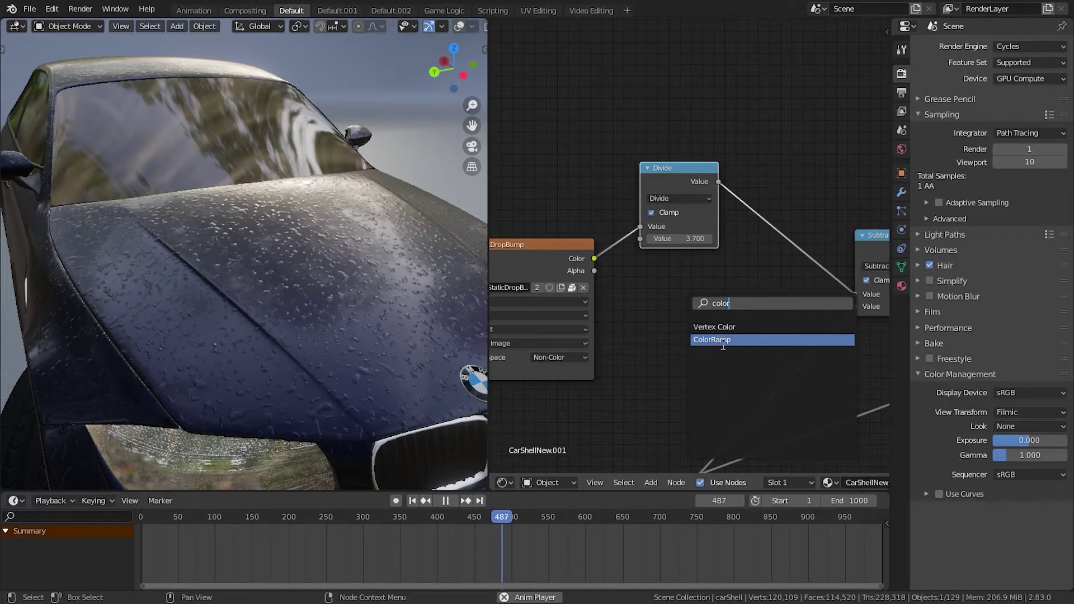
pyautogui.press('Return')
pyautogui.click(616, 296)
pyautogui.moveTo(594, 258); pyautogui.dragTo(626, 367)
pyautogui.moveTo(760, 277); pyautogui.dragTo(854, 294)
# Darken the ColorRamp's white stop at position 1.000 to grey
pyautogui.click(750, 327)
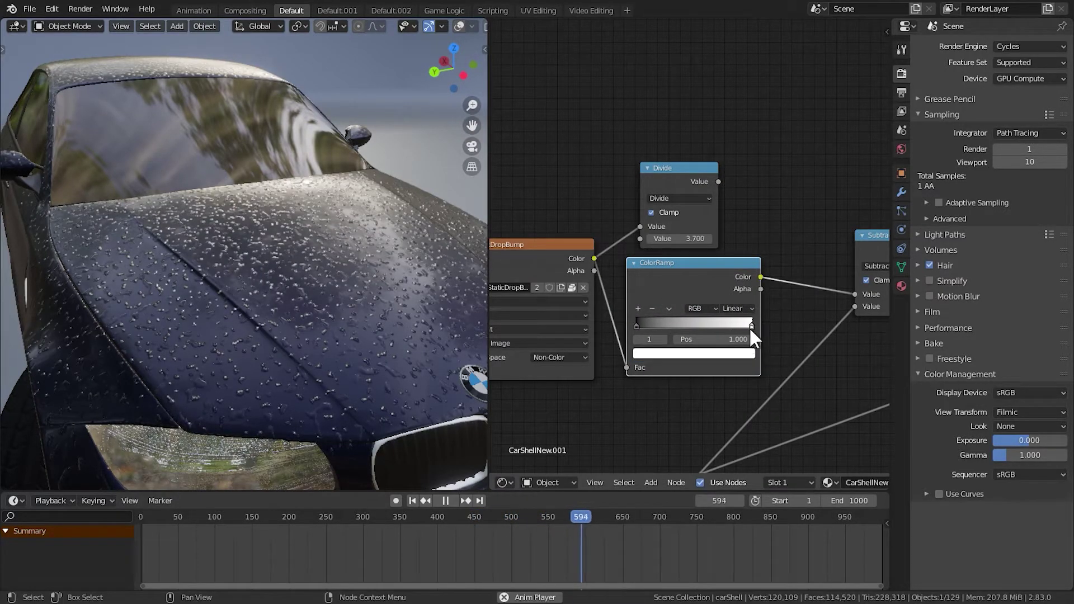
pyautogui.click(724, 353)
pyautogui.click(730, 234)
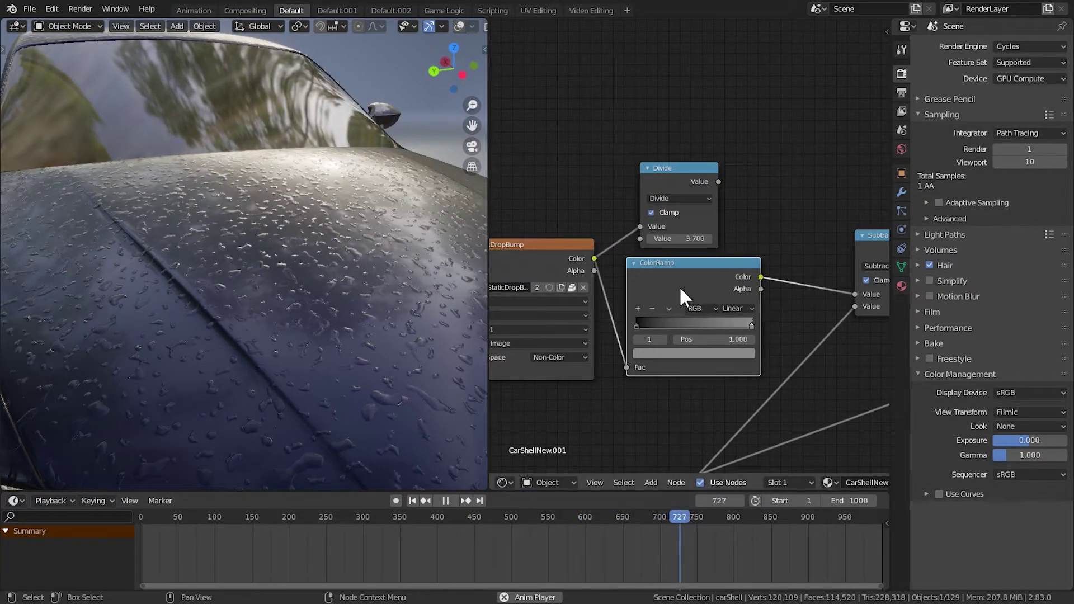
# Delete the ColorRamp node and reconnect the Divide node's output to the Subtract node
pyautogui.press('x')
pyautogui.click(681, 180)
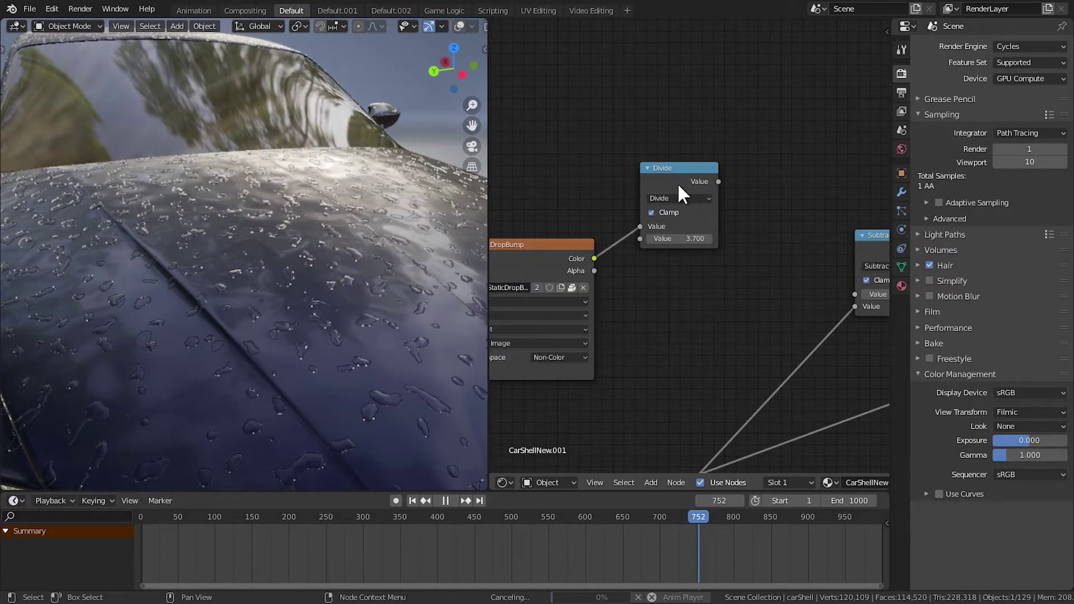
pyautogui.keyDown('ctrl'); pyautogui.keyDown('shift'); pyautogui.click(675, 176); pyautogui.keyUp('shift'); pyautogui.keyUp('ctrl')
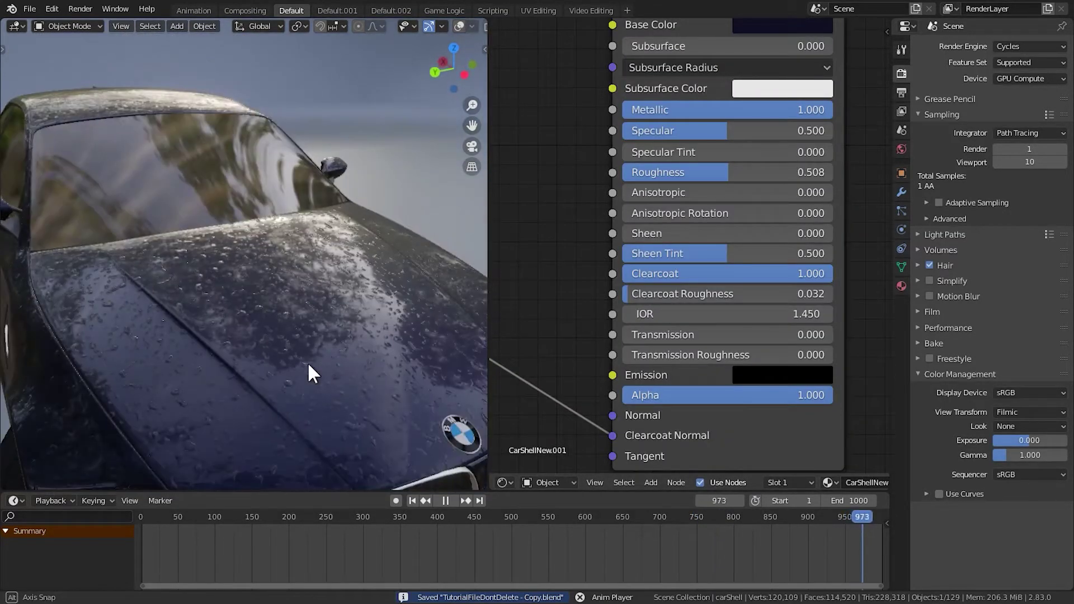
# Examine the full CarShellNew.001 node tree from the Principled BSDF back to the Mapping node
pyautogui.scroll(-10, 601, 331)
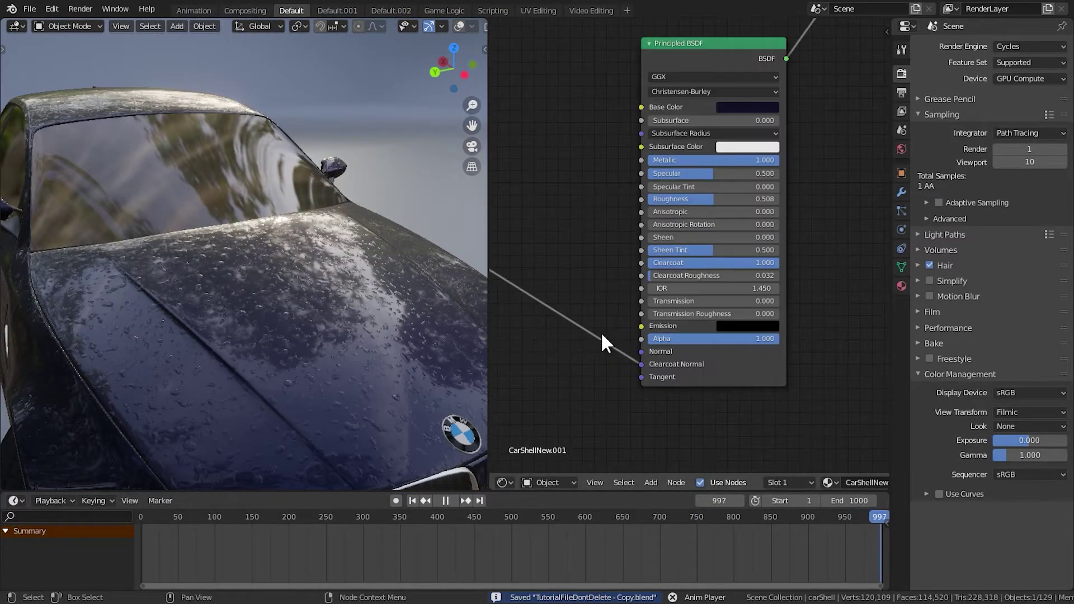
pyautogui.moveTo(601, 331); pyautogui.dragTo(811, 353, button='middle')
pyautogui.scroll(-7, 615, 314)
pyautogui.scroll(-3, 599, 313)
pyautogui.moveTo(519, 300); pyautogui.dragTo(671, 326, button='middle')
pyautogui.scroll(-4, 671, 326)
pyautogui.moveTo(589, 330); pyautogui.dragTo(695, 305, button='middle')
pyautogui.scroll(-5, 693, 311)
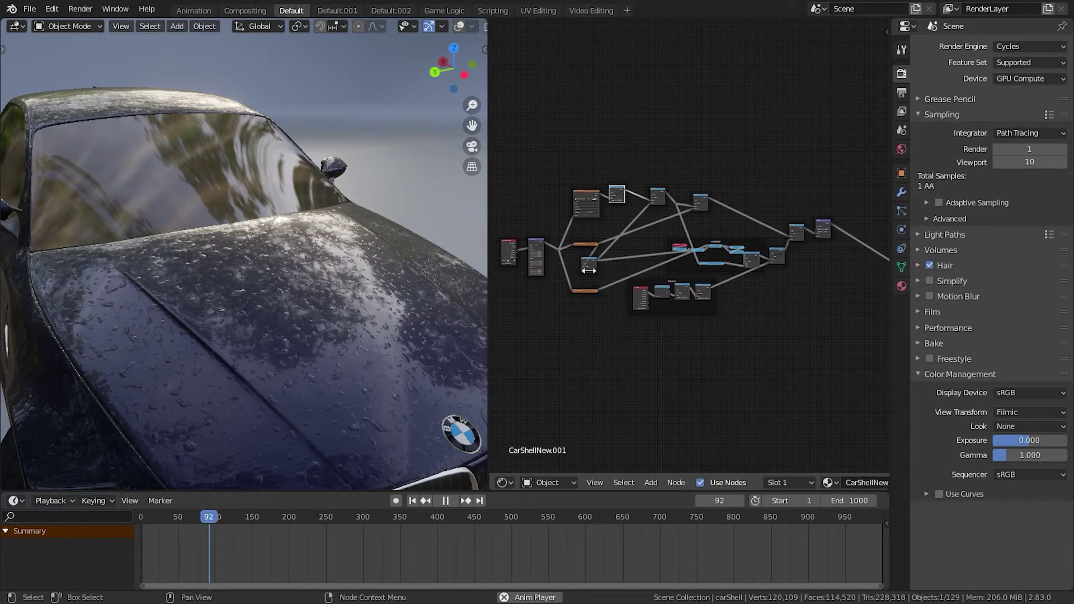
pyautogui.click(533, 240)
pyautogui.scroll(-1, 620, 251)
pyautogui.moveTo(534, 246); pyautogui.dragTo(649, 248, button='middle')
pyautogui.scroll(7, 628, 280)
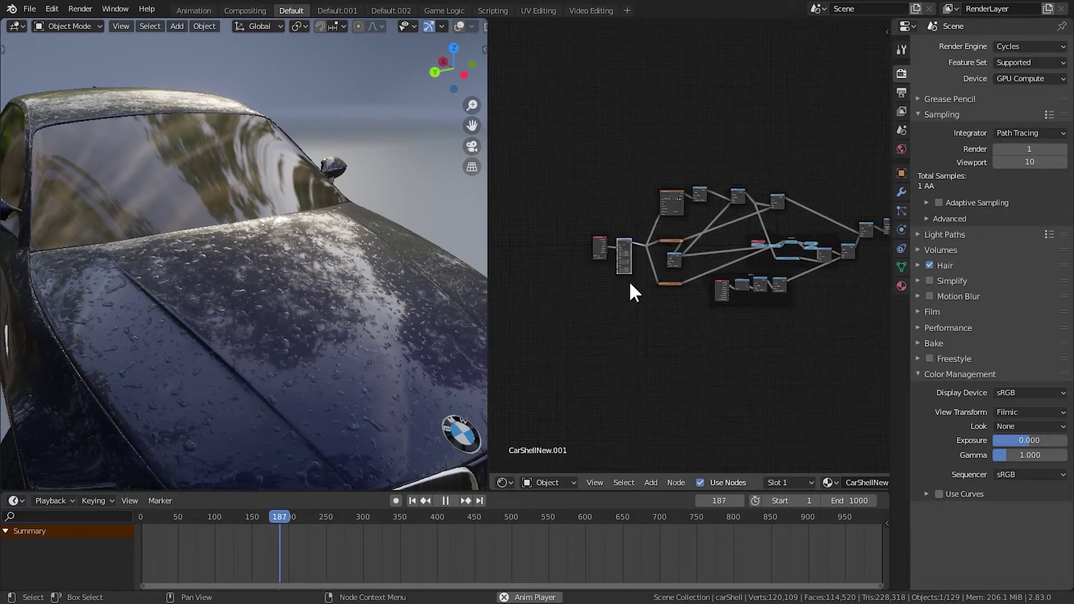
# Move the Bump node aside and group all the raindrop nodes between the Mapping and Bump nodes
pyautogui.scroll(-9, 730, 260)
pyautogui.moveTo(713, 262); pyautogui.dragTo(647, 262, button='middle')
pyautogui.moveTo(782, 227); pyautogui.dragTo(846, 271)
pyautogui.moveTo(798, 266); pyautogui.dragTo(775, 280, button='middle')
pyautogui.moveTo(847, 139); pyautogui.dragTo(562, 378)
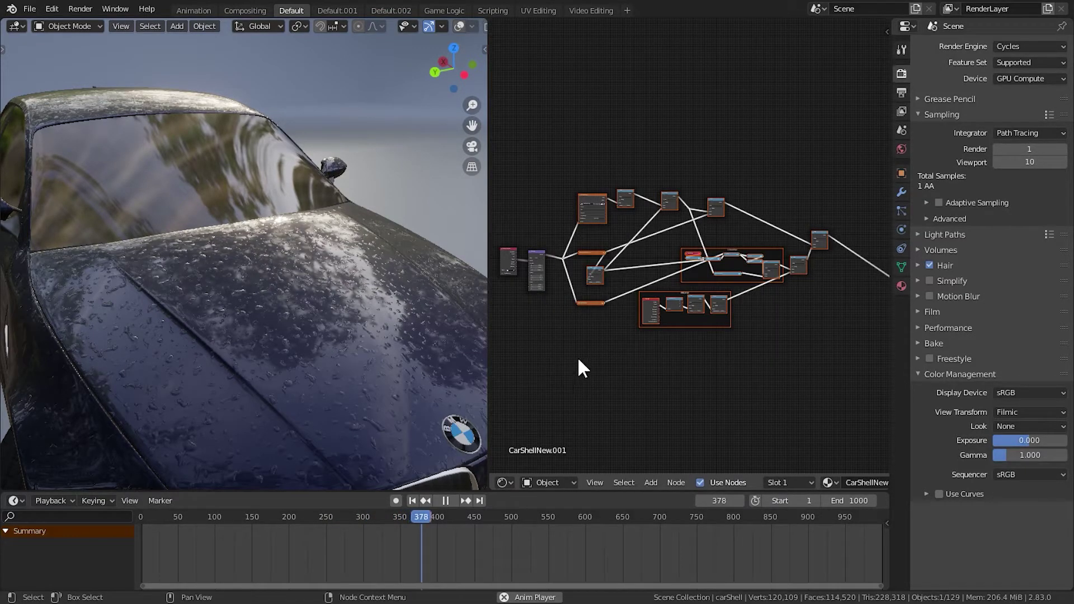
pyautogui.hotkey('ctrl', 'g')
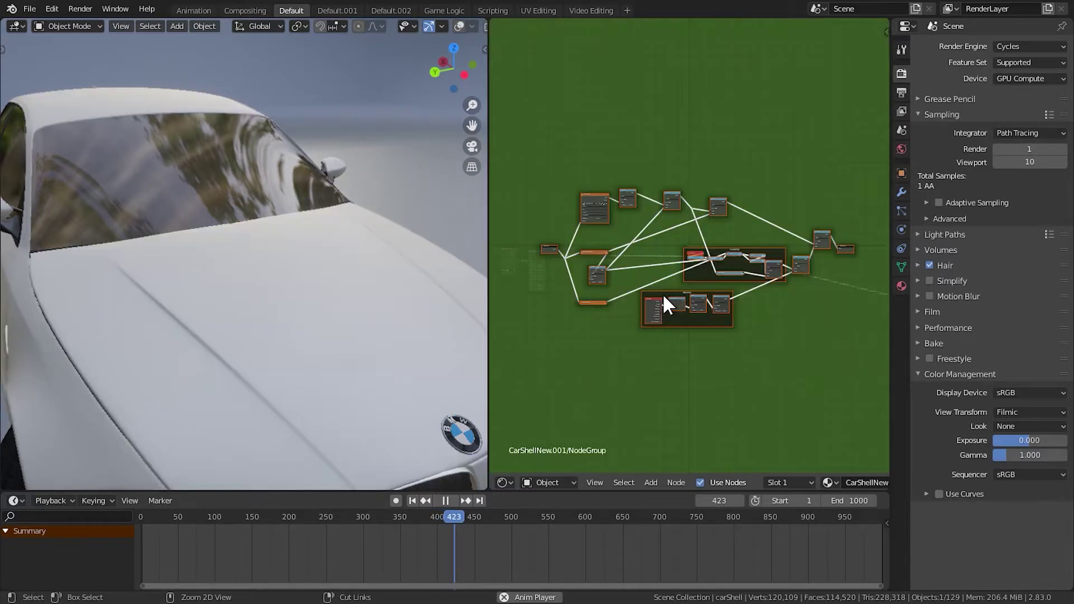
# Rename the node group's input socket to Vector in the group interface
pyautogui.press('n')
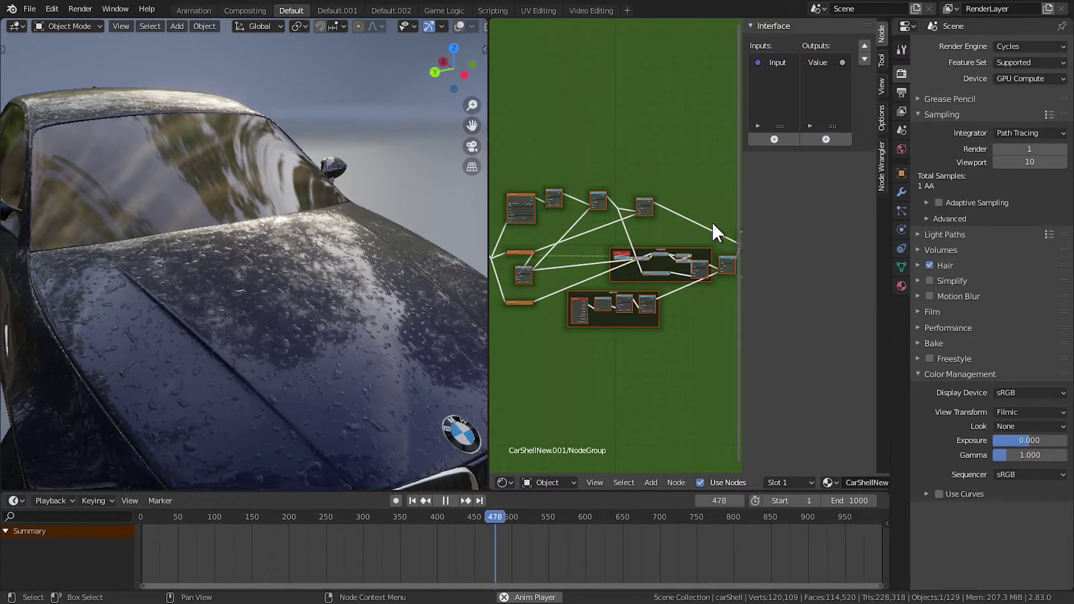
pyautogui.press('n')
pyautogui.scroll(6, 643, 268)
pyautogui.moveTo(548, 277); pyautogui.dragTo(534, 306)
pyautogui.click(535, 306)
pyautogui.press('n')
pyautogui.press('Return')
# Reposition the Group Output node and rename the group's output socket to Bump
pyautogui.moveTo(682, 232); pyautogui.dragTo(745, 195, button='middle')
pyautogui.scroll(-1, 576, 156)
pyautogui.scroll(-4, 575, 157)
pyautogui.scroll(4, 626, 227)
pyautogui.click(677, 224)
pyautogui.moveTo(677, 226); pyautogui.dragTo(704, 174)
pyautogui.moveTo(703, 174); pyautogui.dragTo(626, 214, button='middle')
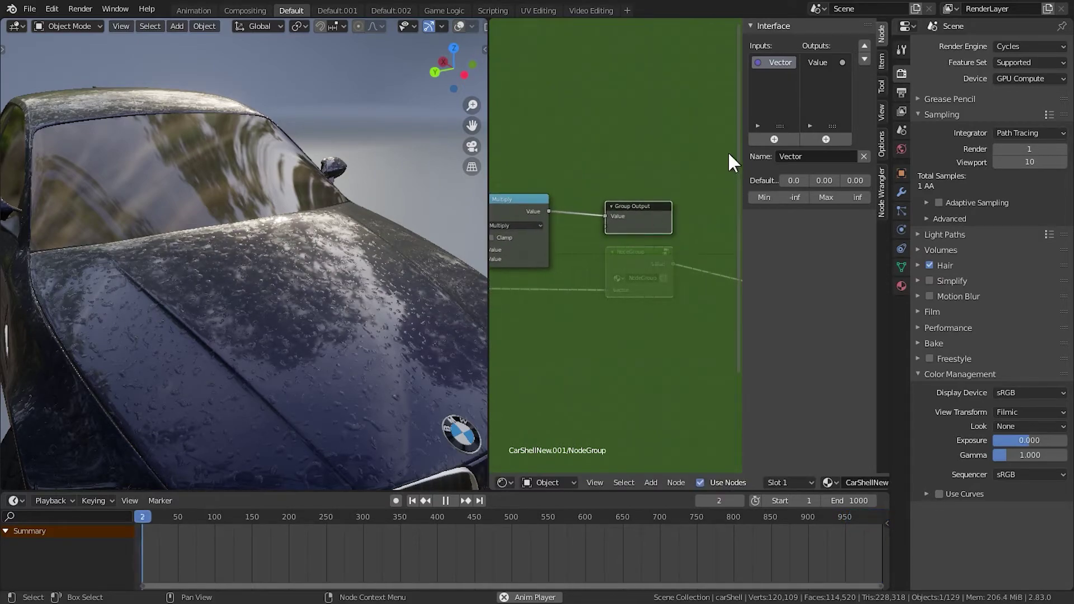
pyautogui.click(819, 64)
pyautogui.doubleClick(821, 63)
pyautogui.write('Bump')
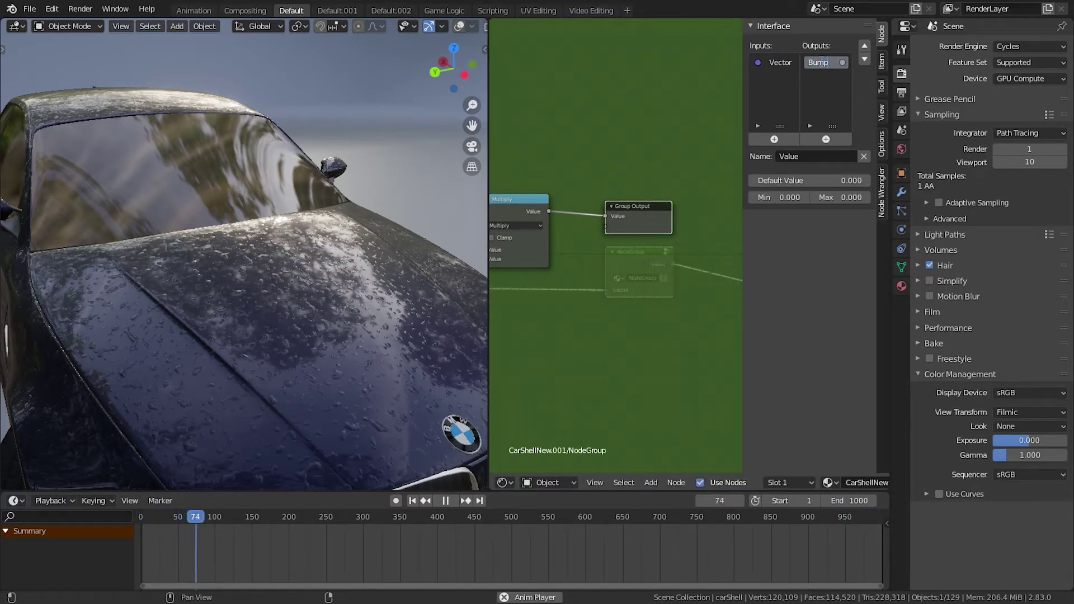
pyautogui.press('Return')
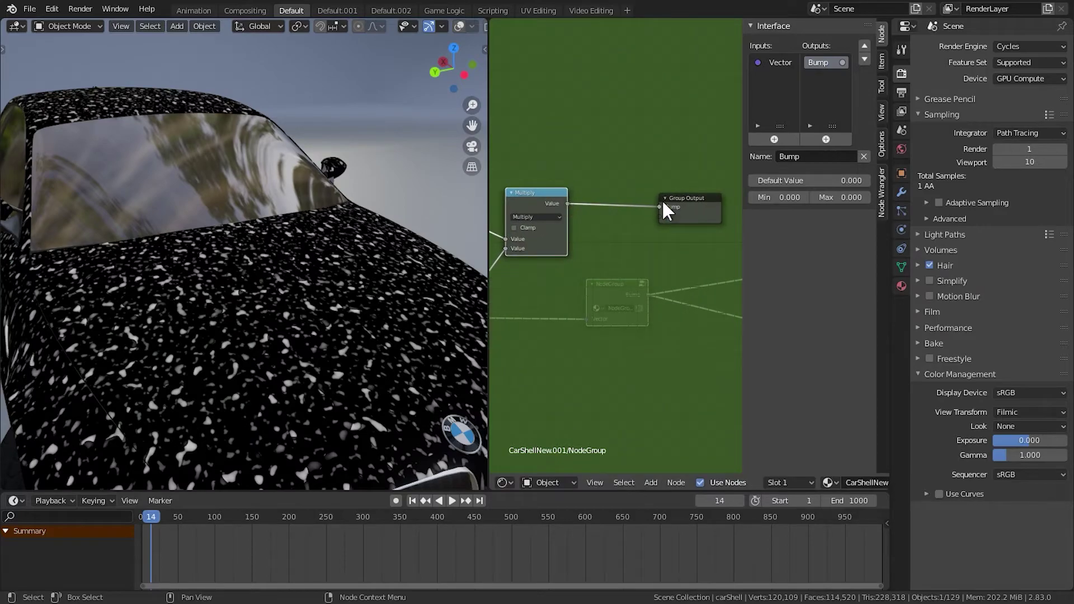
# Link the final Multiply node's value to a new Group Output socket and name that output Mask
pyautogui.moveTo(618, 223); pyautogui.dragTo(645, 233, button='middle')
pyautogui.hotkey('shift', 'a')
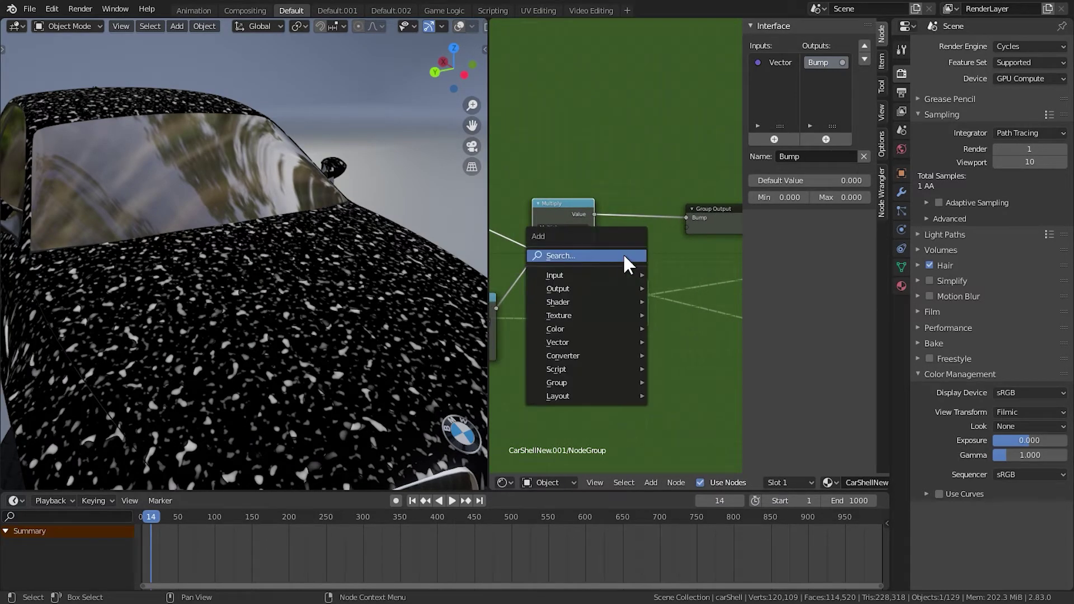
pyautogui.click(625, 256)
pyautogui.press('Escape')
pyautogui.moveTo(685, 226); pyautogui.dragTo(593, 214)
pyautogui.doubleClick(817, 77)
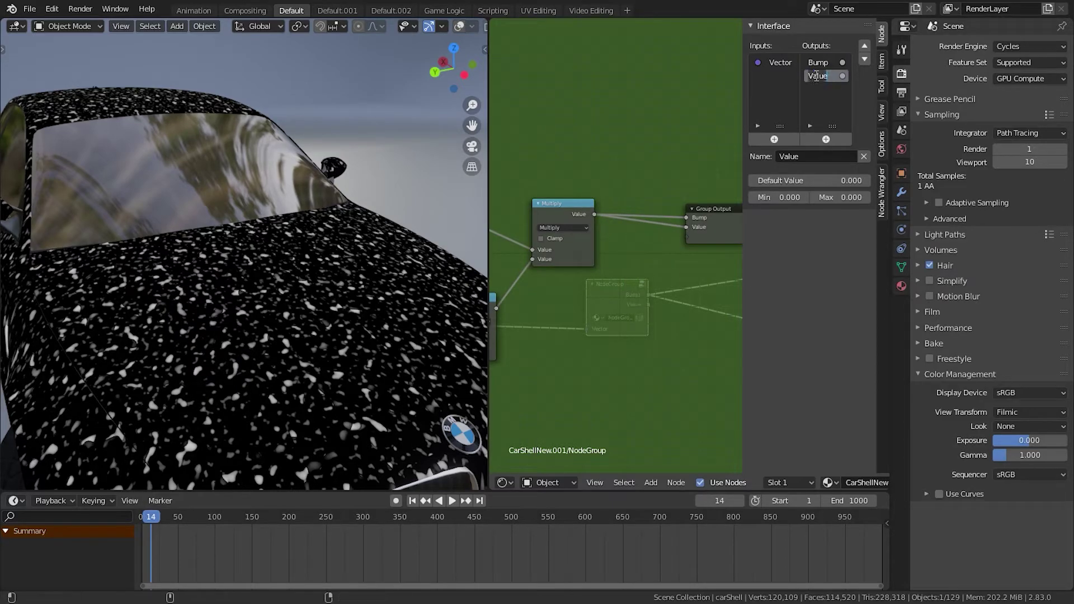
pyautogui.press('Return')
# Insert a Math node between the final Multiply node and the Mask output and set it to Multiply
pyautogui.hotkey('shift', 'a')
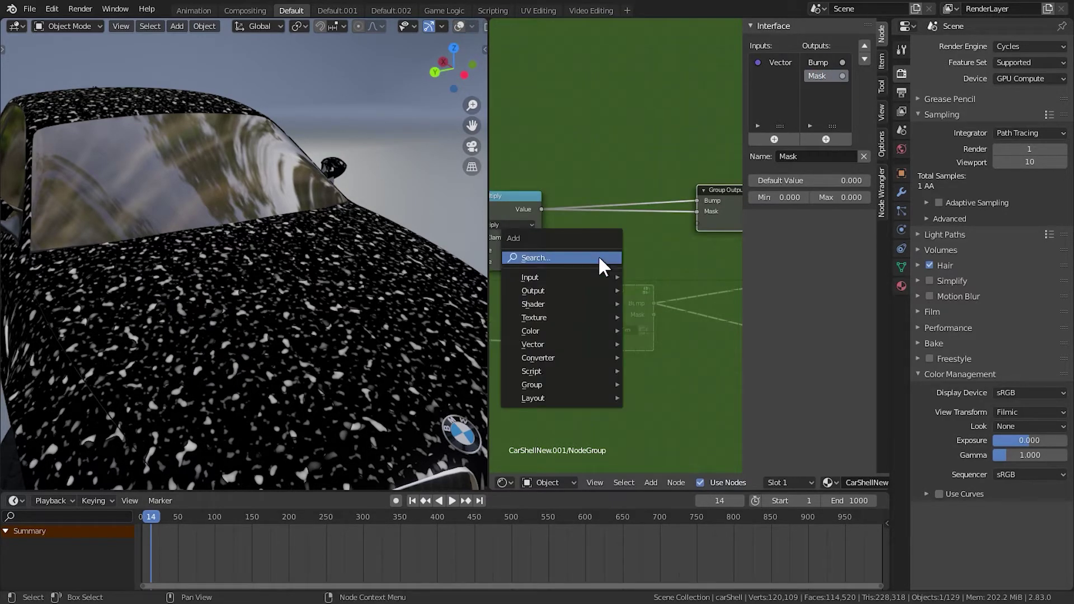
pyautogui.click(600, 260)
pyautogui.write('math')
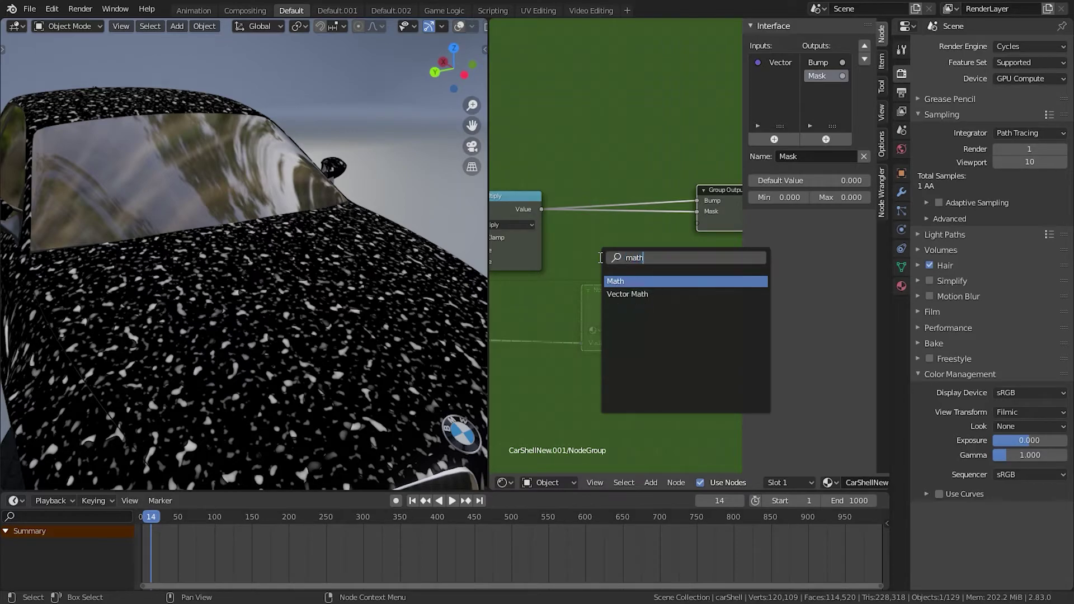
pyautogui.press('Return')
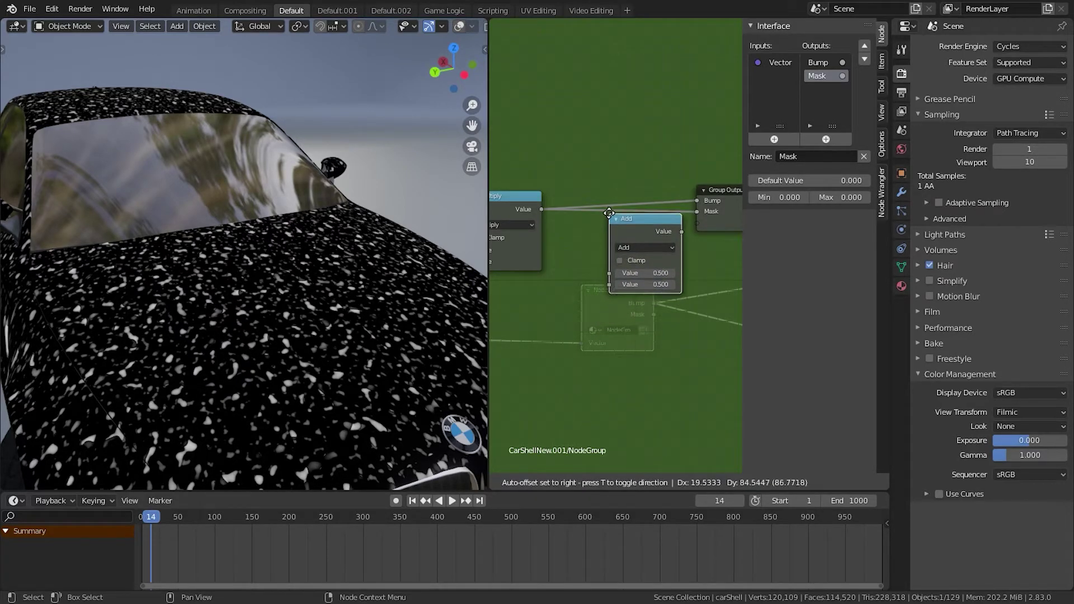
pyautogui.click(583, 208)
pyautogui.moveTo(618, 225); pyautogui.dragTo(615, 238)
pyautogui.click(612, 255)
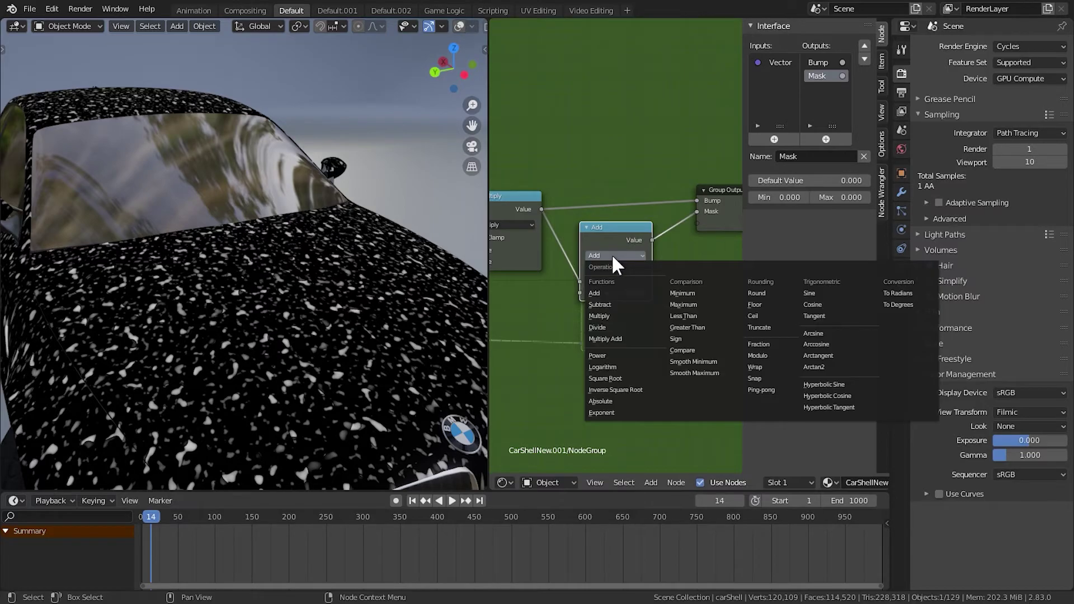
pyautogui.click(608, 316)
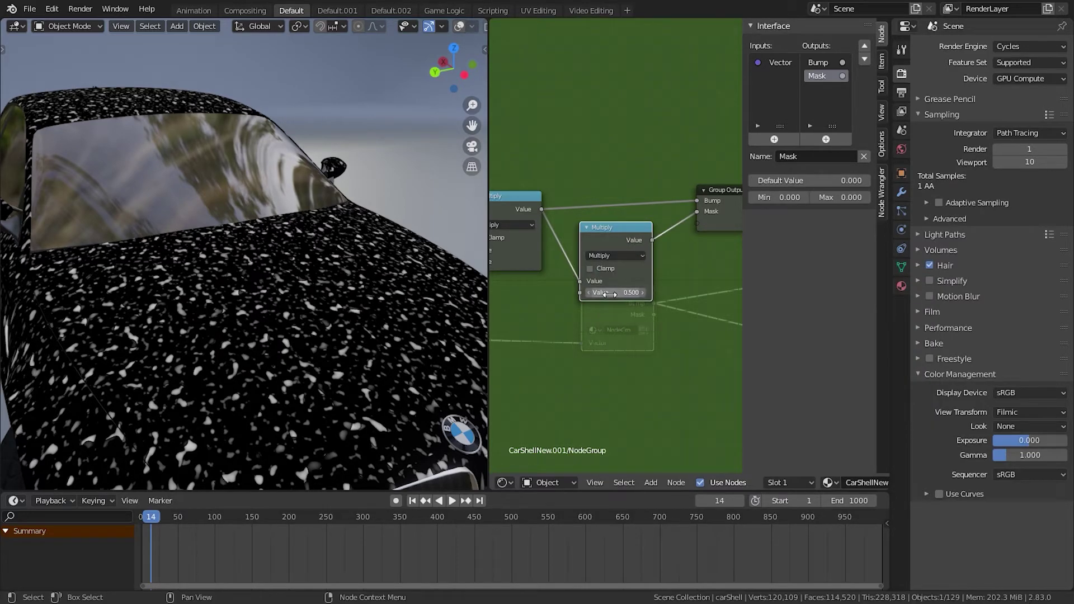
# Raise the Mask Multiply node's second value, reposition the Group Output node, and exit the node group
pyautogui.moveTo(605, 292); pyautogui.dragTo(616, 257)
pyautogui.moveTo(702, 203); pyautogui.dragTo(695, 238)
pyautogui.press('Tab')
# Preview the node group's Mask output on the car body, inspect the drop shapes on the hood, and return to the shaded material
pyautogui.moveTo(612, 279); pyautogui.dragTo(548, 261, button='middle')
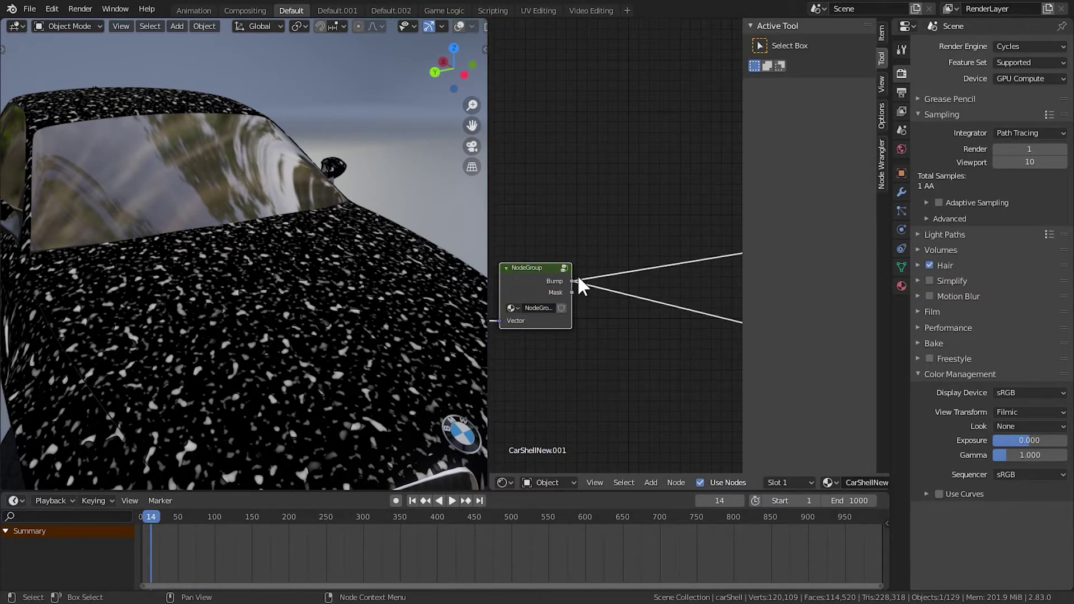
pyautogui.keyDown('ctrl'); pyautogui.keyDown('shift'); pyautogui.click(545, 277); pyautogui.keyUp('shift'); pyautogui.keyUp('ctrl')
pyautogui.moveTo(300, 316); pyautogui.dragTo(325, 332, button='middle')
pyautogui.keyDown('shift'); pyautogui.moveTo(324, 333); pyautogui.dragTo(307, 294, button='middle'); pyautogui.keyUp('shift')
pyautogui.scroll(4, 307, 293)
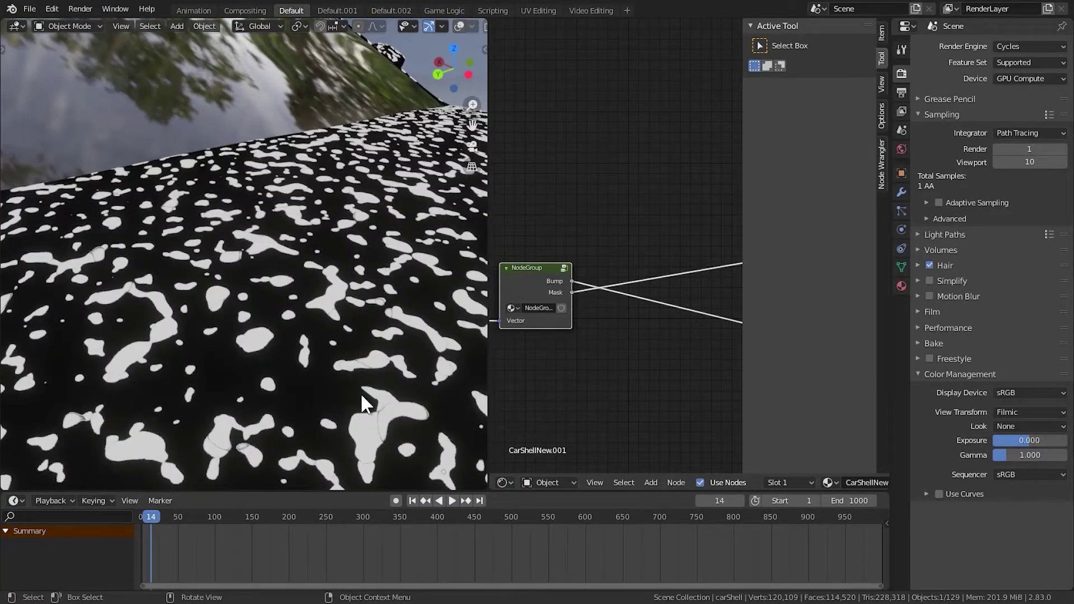
pyautogui.moveTo(359, 385); pyautogui.dragTo(355, 380, button='middle')
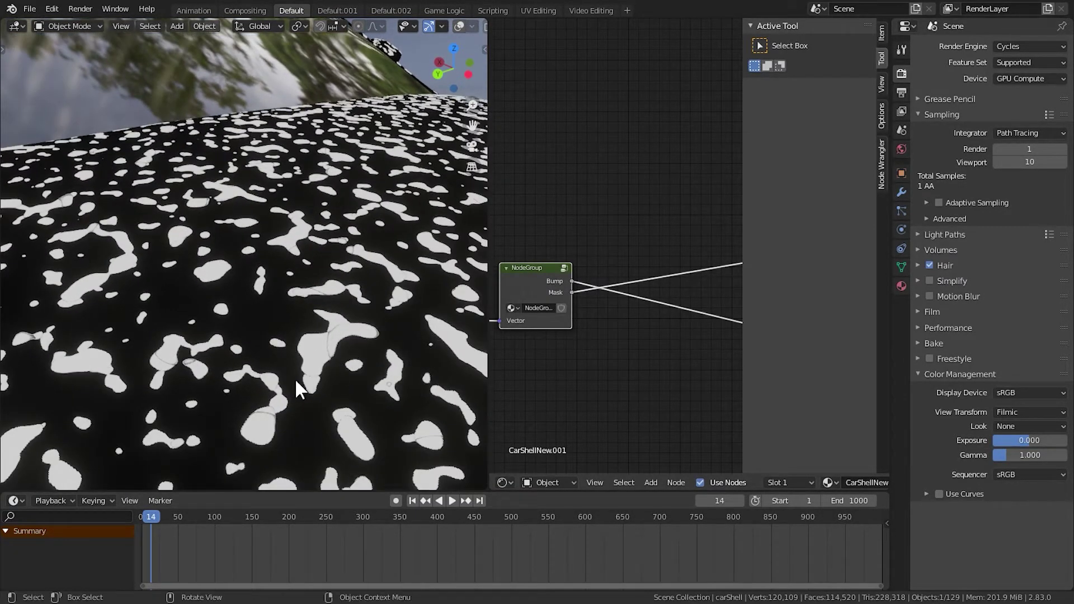
pyautogui.scroll(-5, 296, 367)
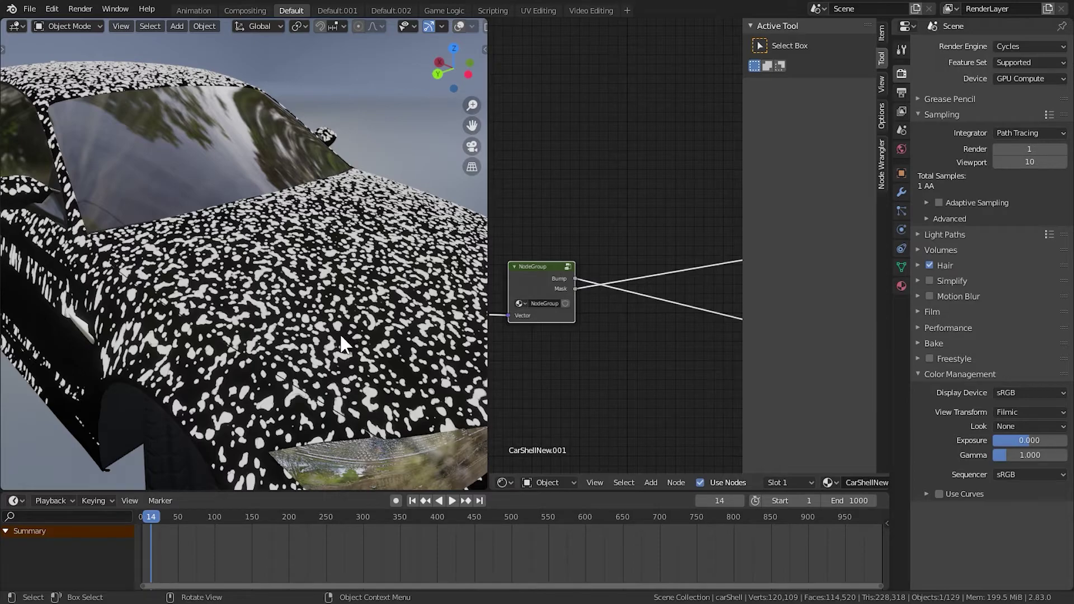
pyautogui.scroll(-5, 616, 305)
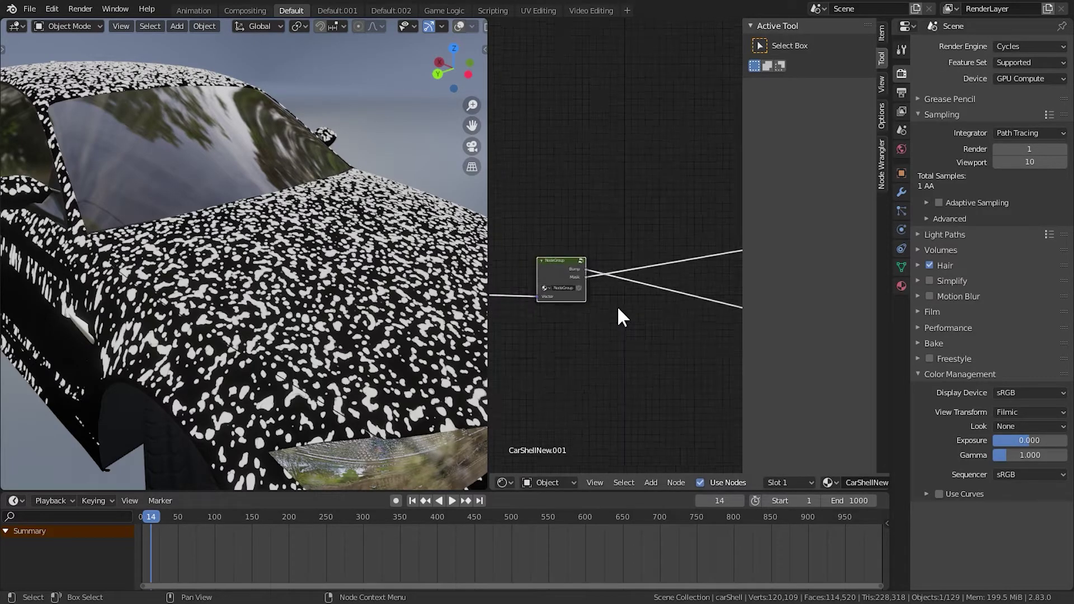
pyautogui.scroll(5, 583, 303)
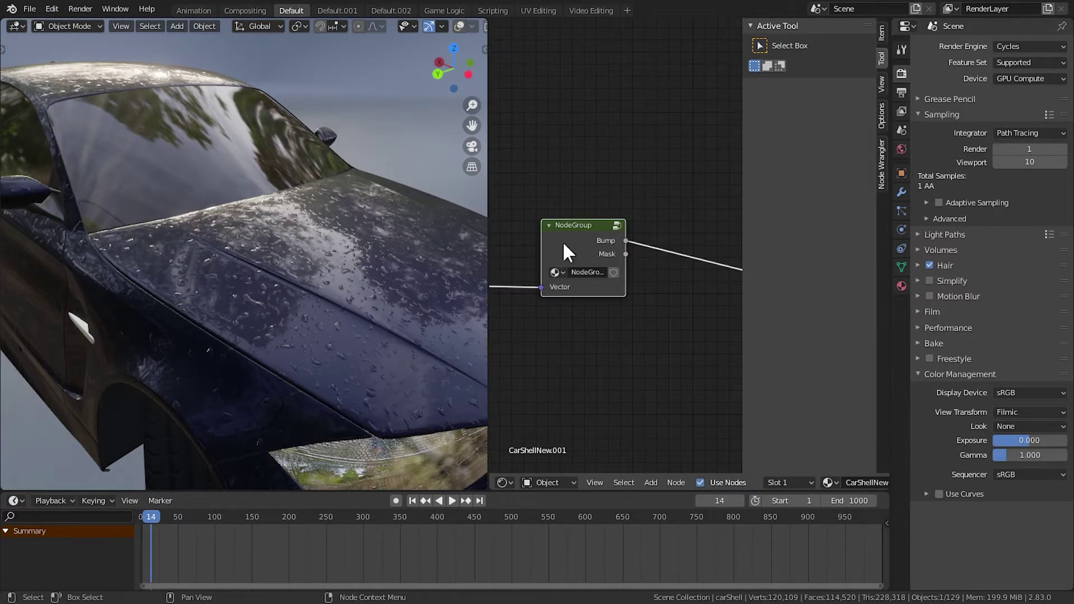
pyautogui.scroll(4, 563, 245)
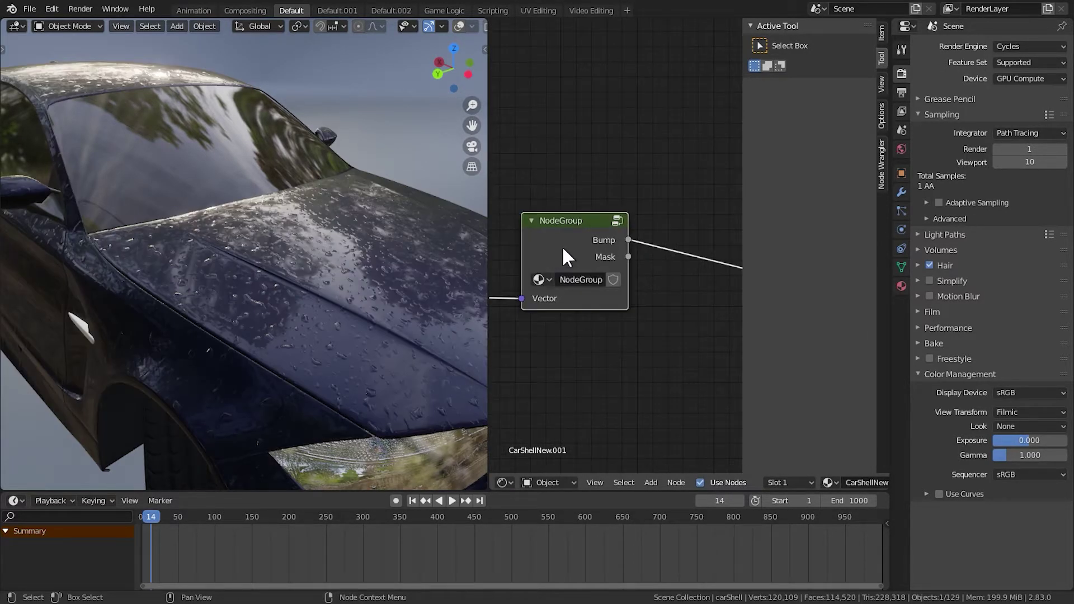
# Play the animation and examine the raindrops moving across the car's hood
pyautogui.moveTo(555, 288); pyautogui.dragTo(580, 241, button='middle')
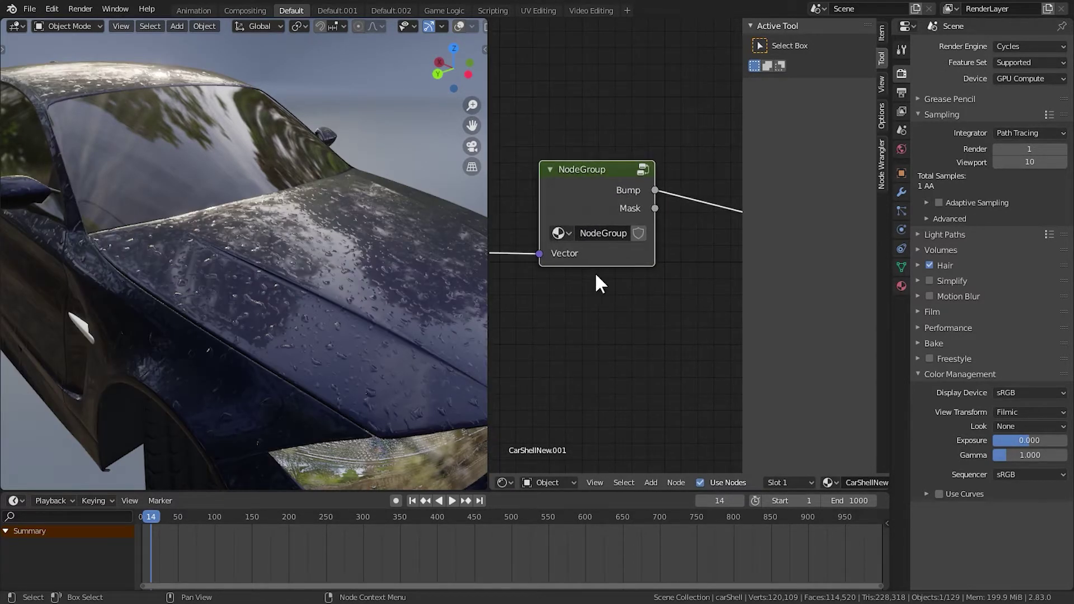
pyautogui.moveTo(437, 285); pyautogui.dragTo(419, 290, button='middle')
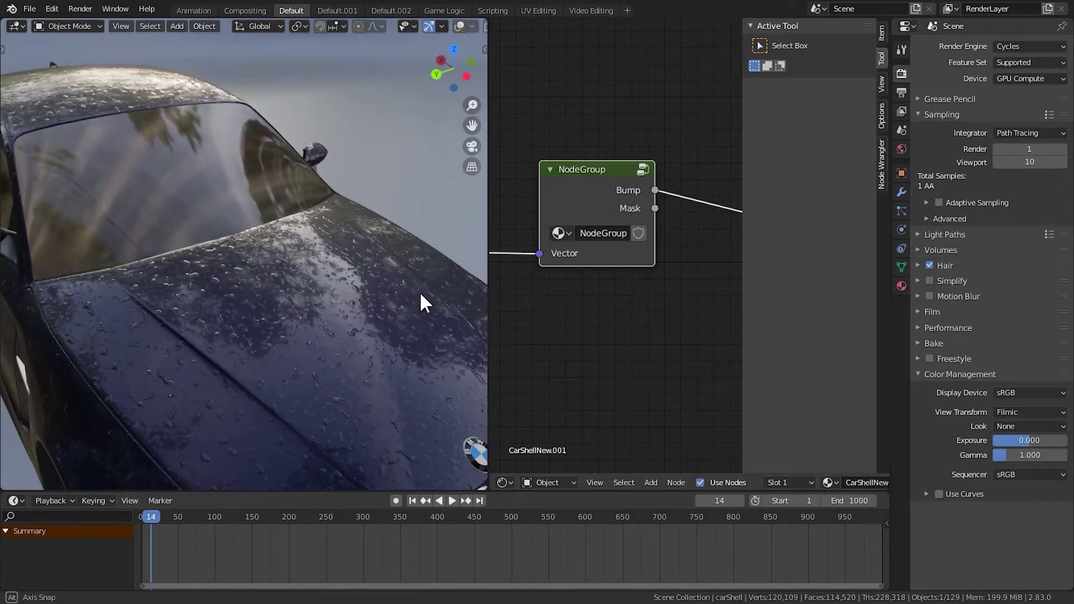
pyautogui.keyDown('shift'); pyautogui.moveTo(420, 345); pyautogui.dragTo(401, 276, button='middle'); pyautogui.keyUp('shift')
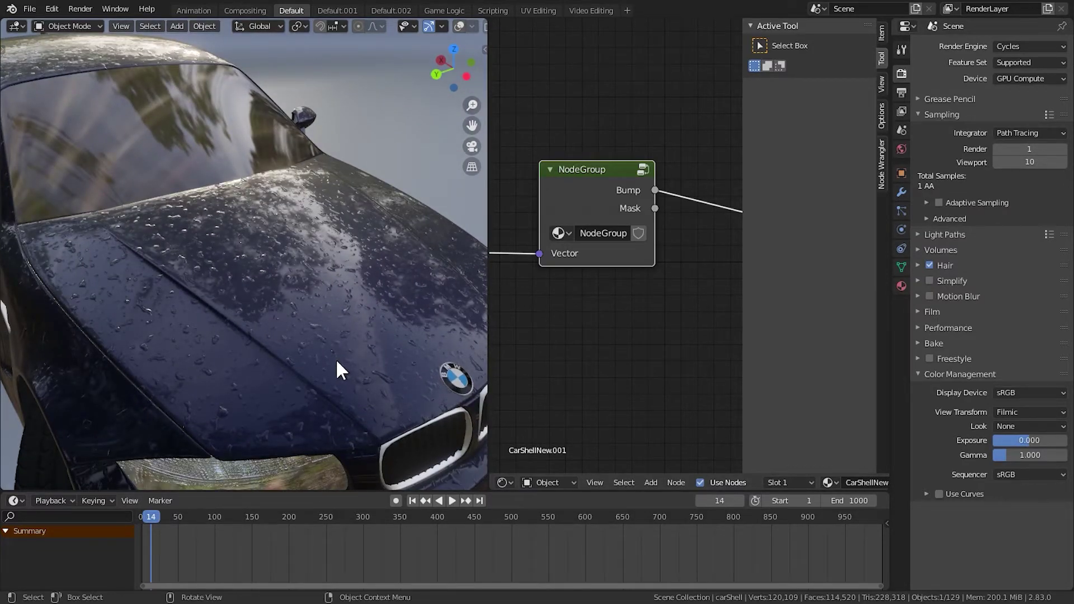
pyautogui.press('space')
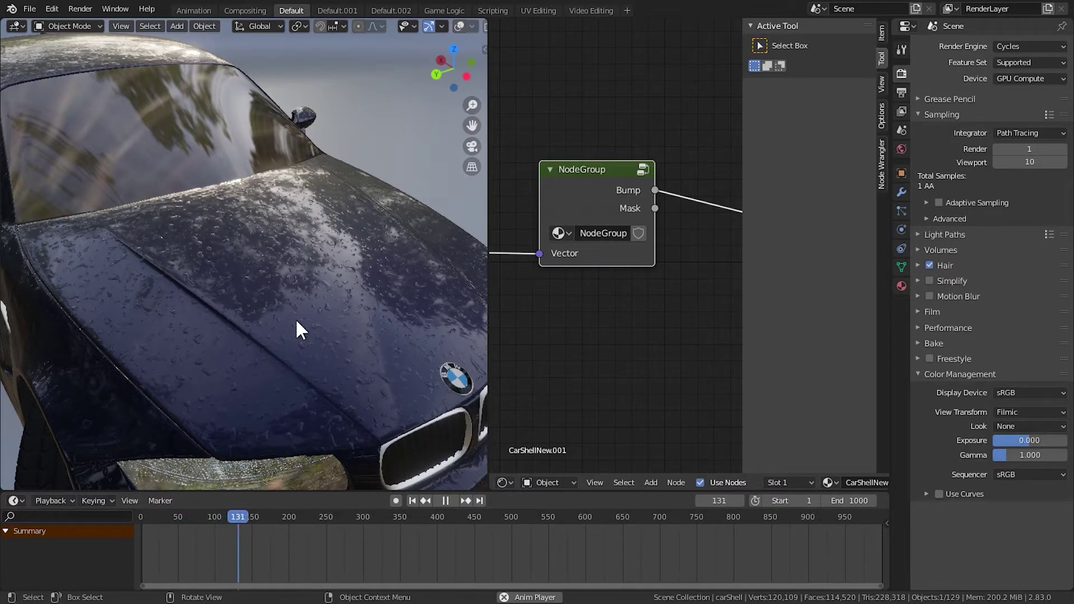
pyautogui.press('space')
# Enter the node group and add a reroute on the link into the Animation Mask Multiply node's second value, placing it below the Divide node
pyautogui.press('Tab')
pyautogui.scroll(-4, 571, 256)
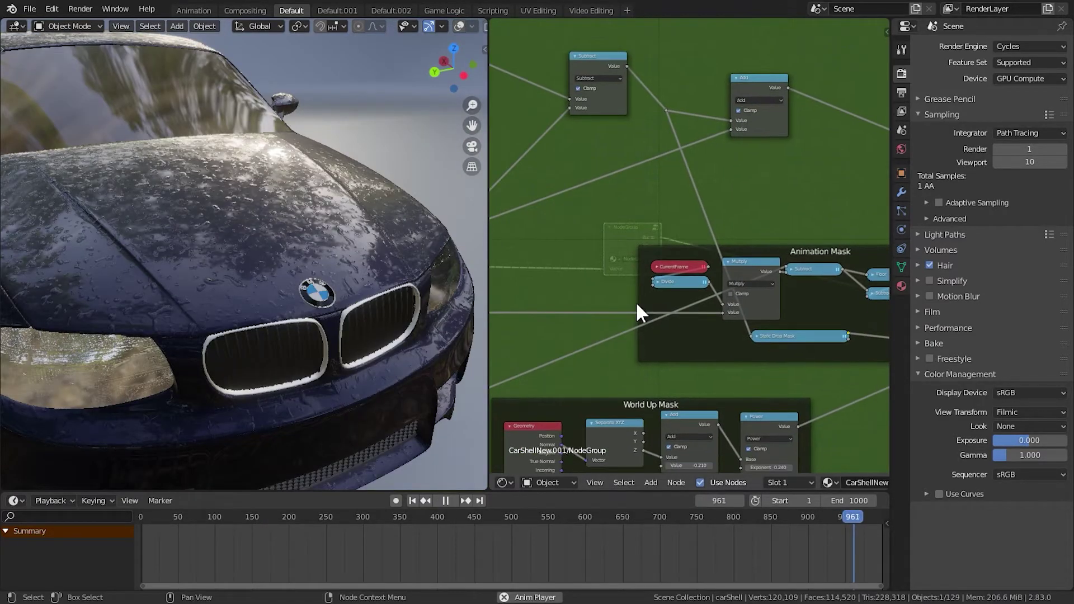
pyautogui.scroll(4, 714, 327)
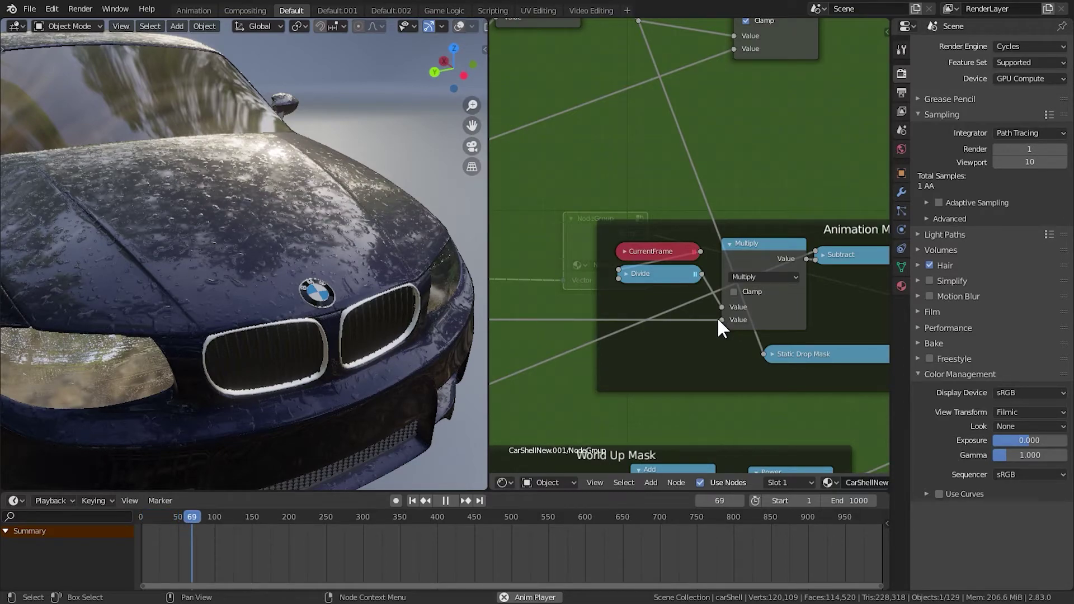
pyautogui.scroll(-1, 716, 316)
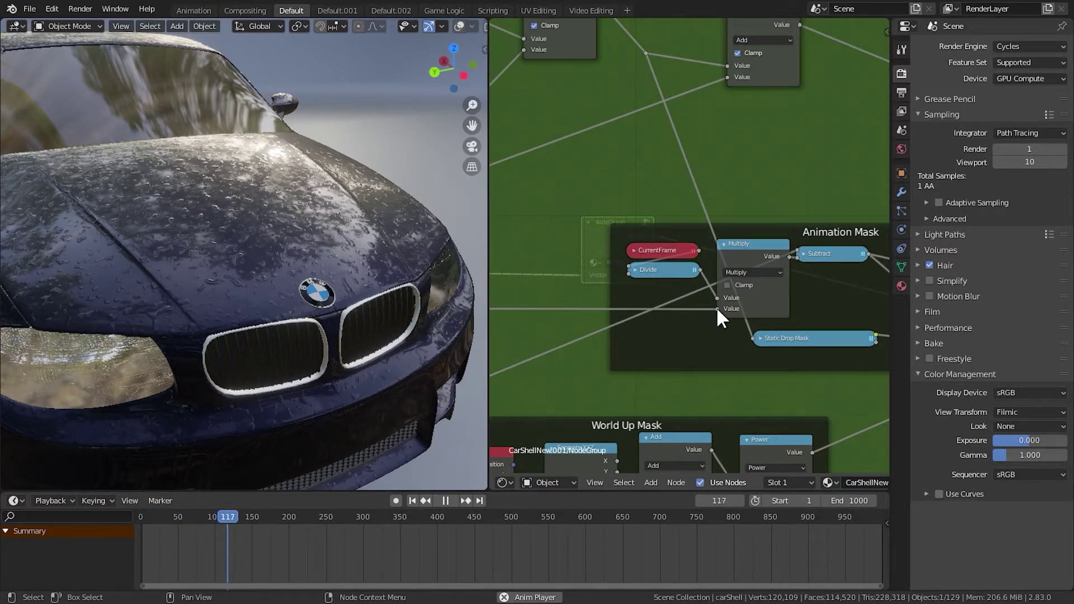
pyautogui.scroll(2, 719, 306)
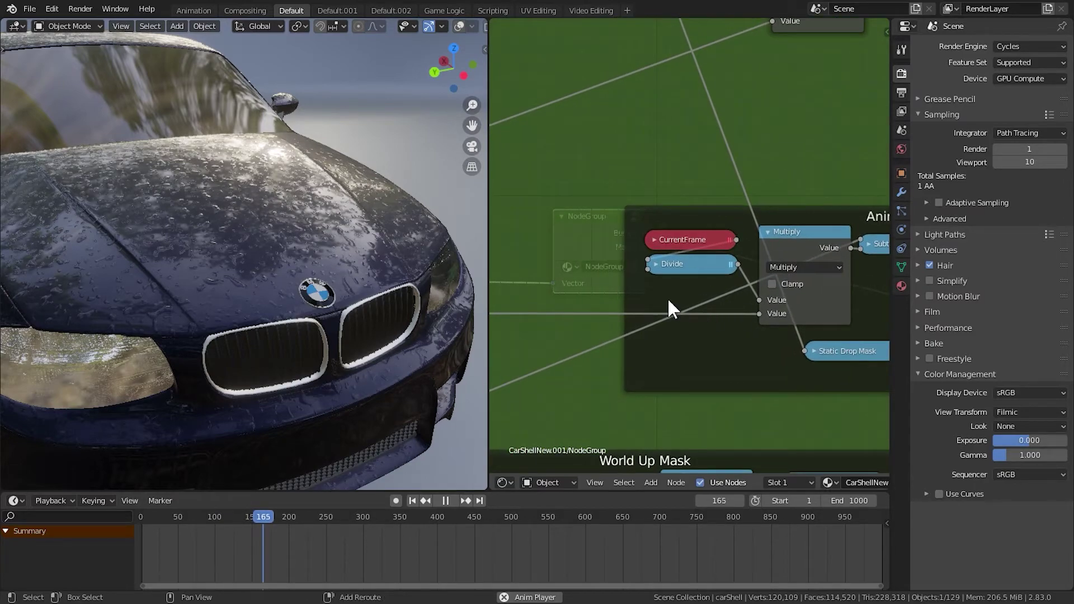
pyautogui.keyDown('shift'); pyautogui.moveTo(717, 306); pyautogui.dragTo(727, 327, button='right'); pyautogui.keyUp('shift')
pyautogui.press('g')
pyautogui.click(668, 362)
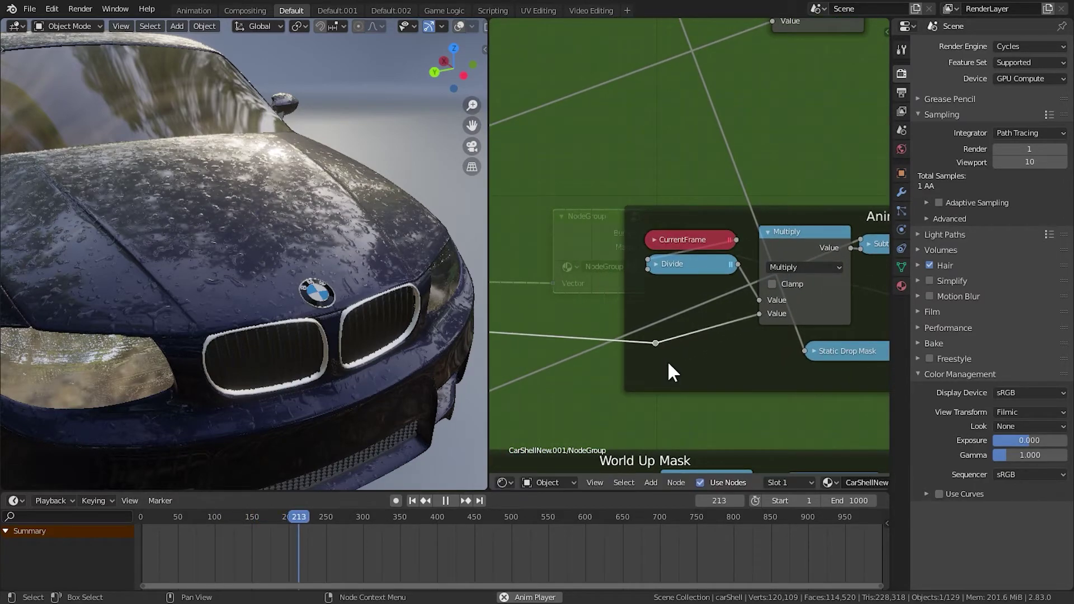
# Detach the reroute from the Animation Mask Multiply node, set its second value to 0, and inspect the drops on the hood
pyautogui.moveTo(759, 312); pyautogui.dragTo(722, 333)
pyautogui.moveTo(810, 316); pyautogui.dragTo(783, 316)
pyautogui.click(810, 317)
pyautogui.write('0')
pyautogui.press('Return')
pyautogui.moveTo(442, 267); pyautogui.dragTo(454, 288, button='middle')
pyautogui.scroll(5, 370, 286)
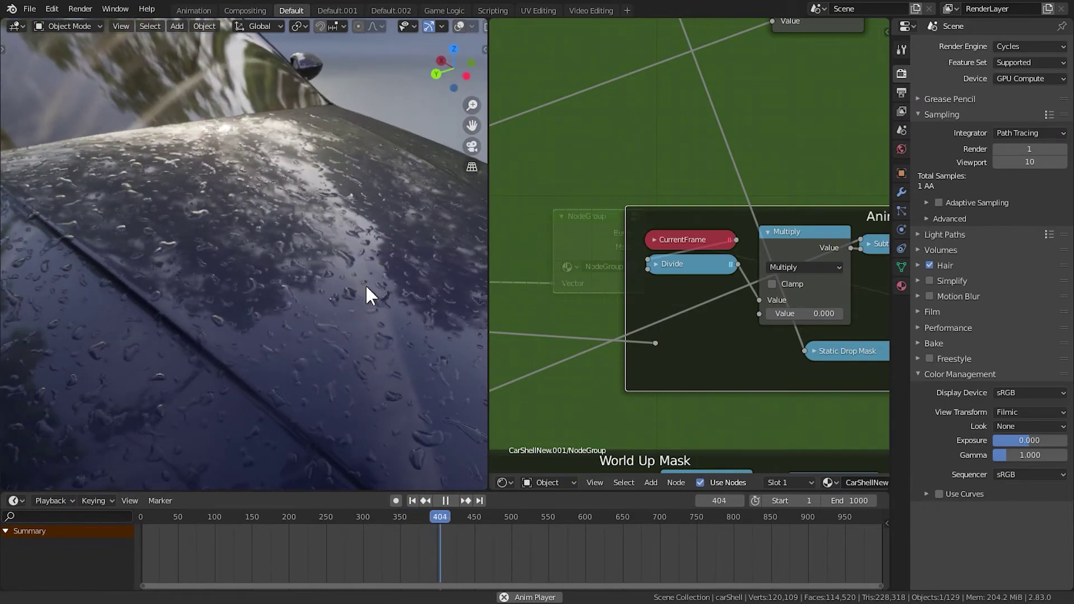
# Try second values of 1, 1.46 and 14.06 on the Animation Mask Multiply node and compare the drops on the hood
pyautogui.click(805, 314)
pyautogui.write('1')
pyautogui.press('Return')
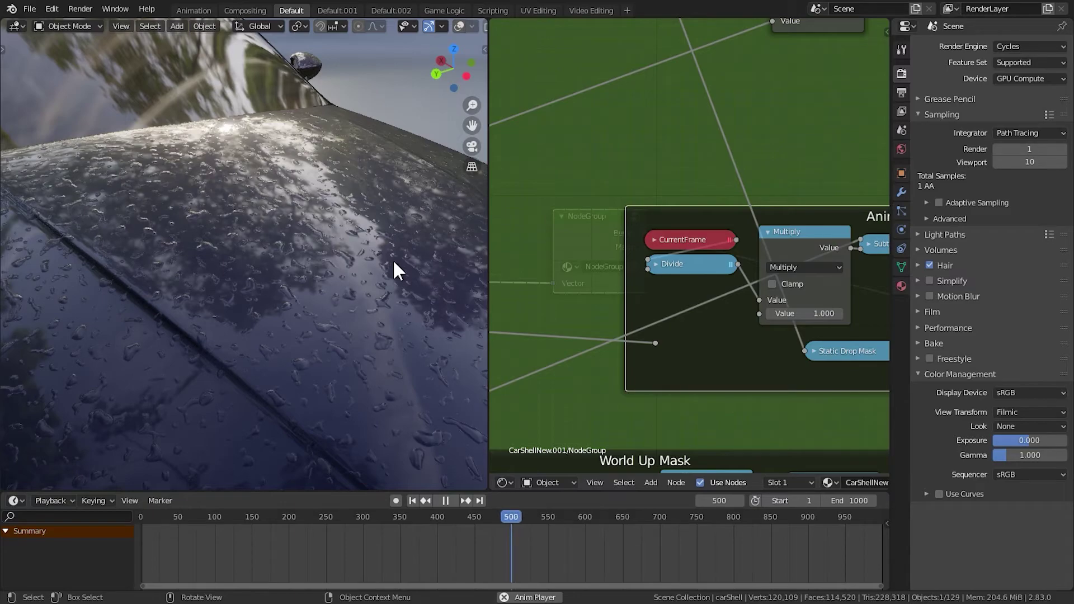
pyautogui.scroll(-5, 391, 263)
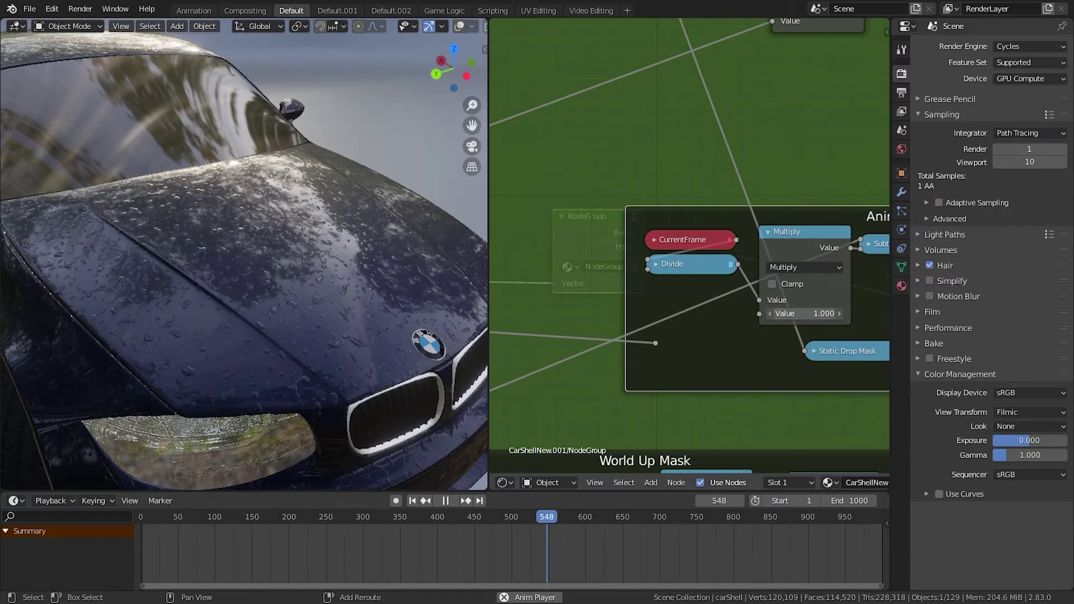
pyautogui.keyDown('shift'); pyautogui.moveTo(805, 313); pyautogui.dragTo(839, 313); pyautogui.keyUp('shift')
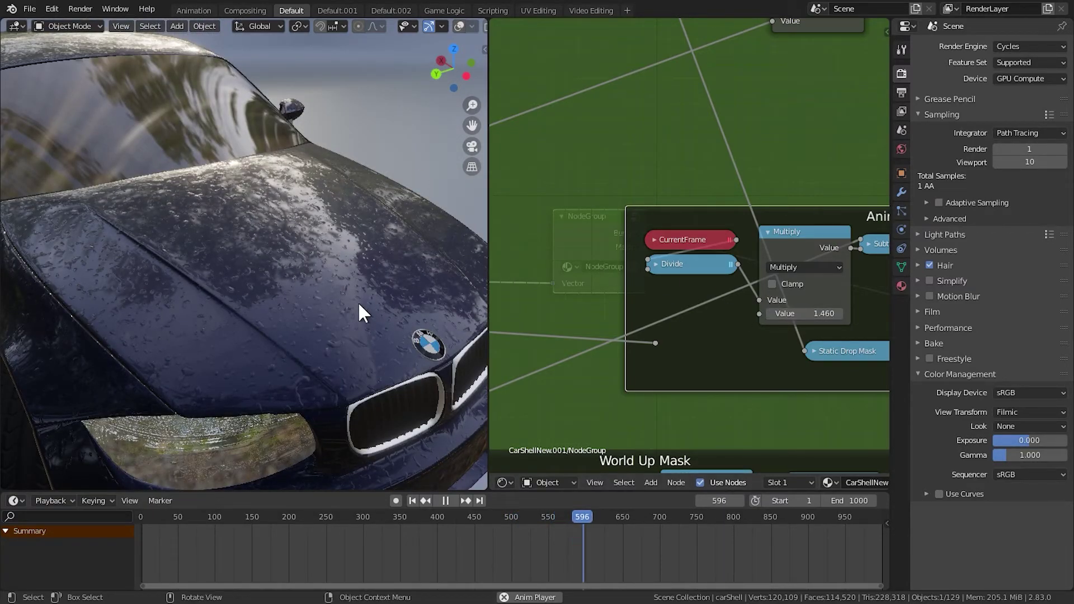
pyautogui.moveTo(805, 313); pyautogui.dragTo(876, 313)
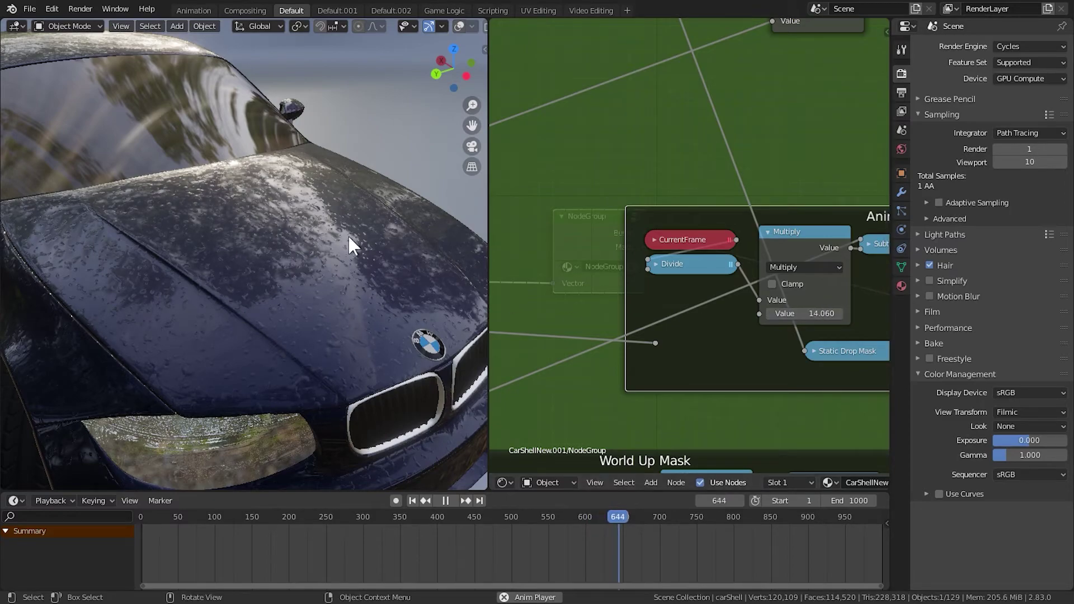
# Reset the Animation Mask Multiply node's second value to 1 and reconnect the reroute to it
pyautogui.click(800, 314)
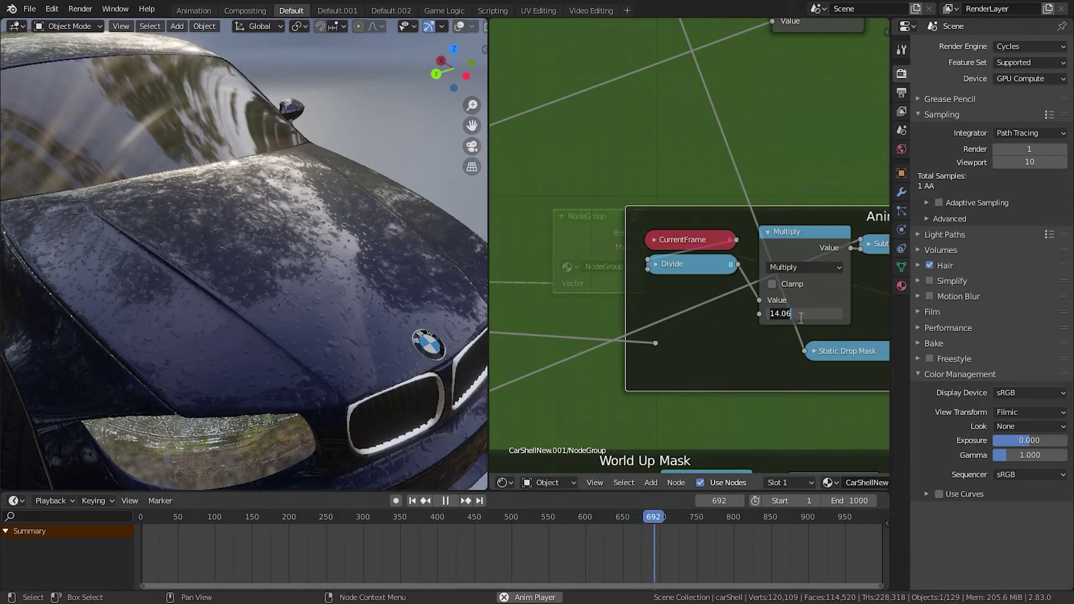
pyautogui.write('1')
pyautogui.press('Return')
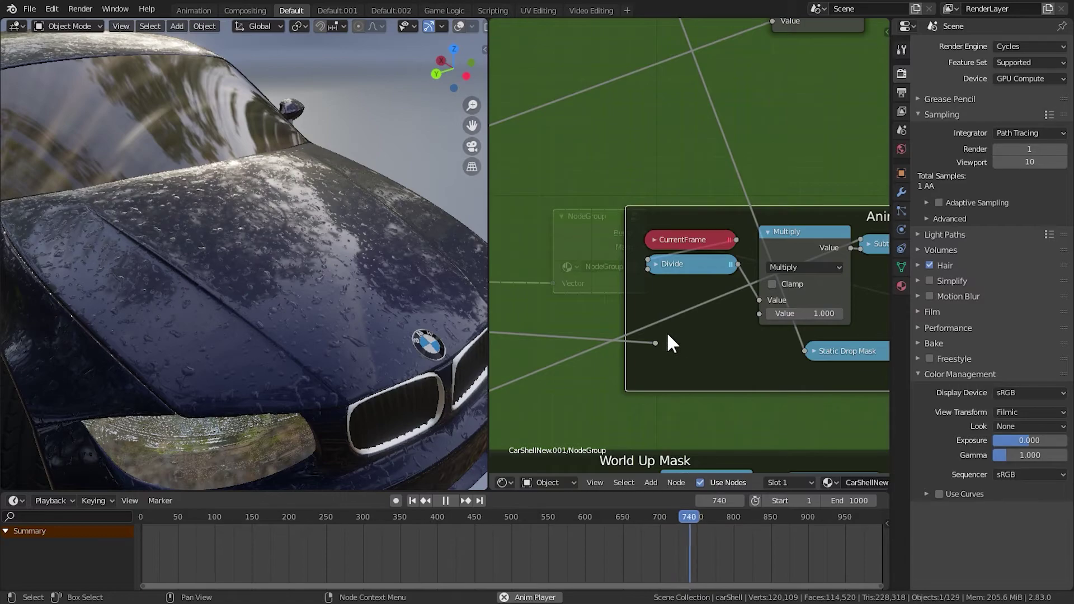
pyautogui.moveTo(655, 341); pyautogui.dragTo(756, 314)
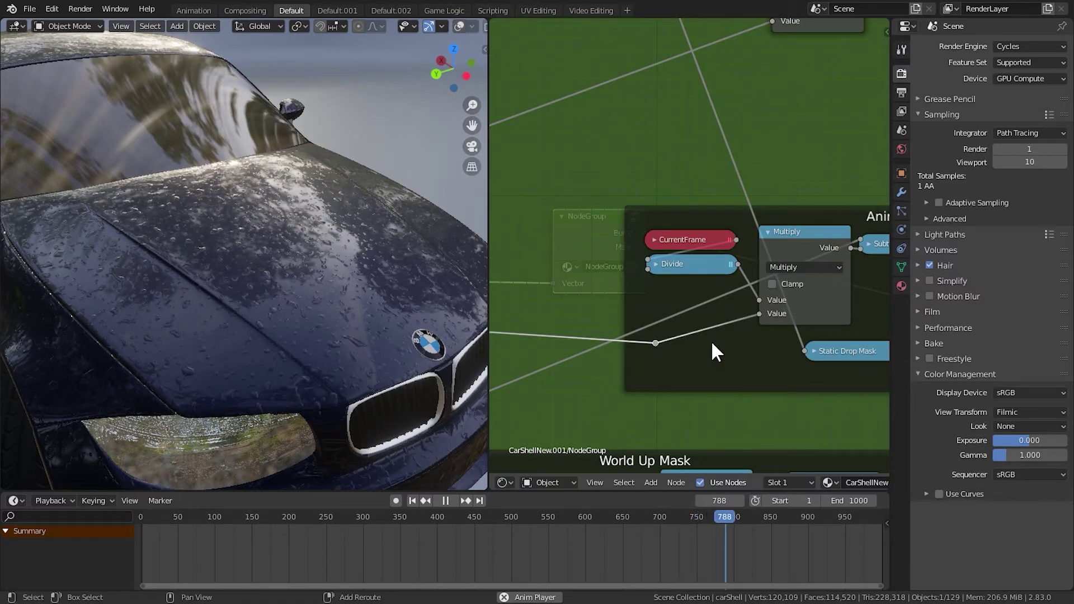
# Insert a Math node between the reroute and the Animation Mask Multiply node and set it to Multiply
pyautogui.hotkey('shift', 'a')
pyautogui.write('math')
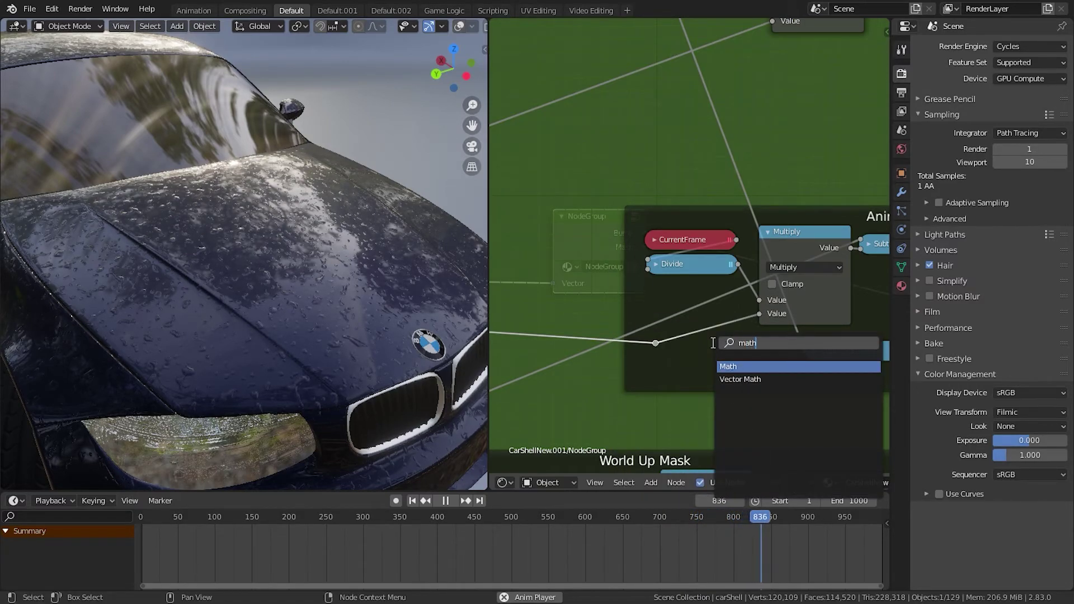
pyautogui.press('Return')
pyautogui.click(721, 352)
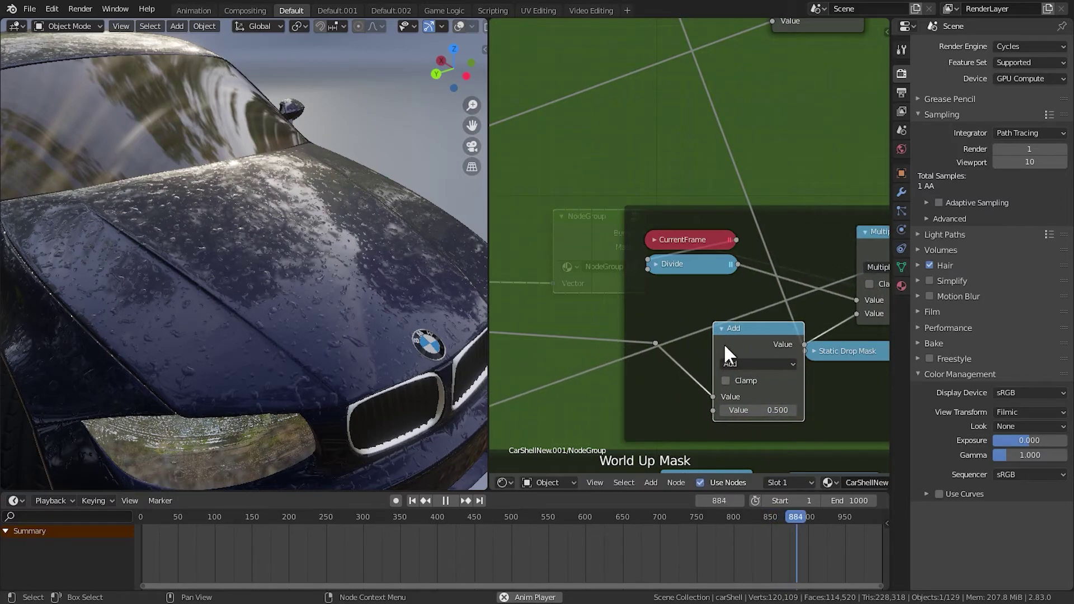
pyautogui.click(727, 326)
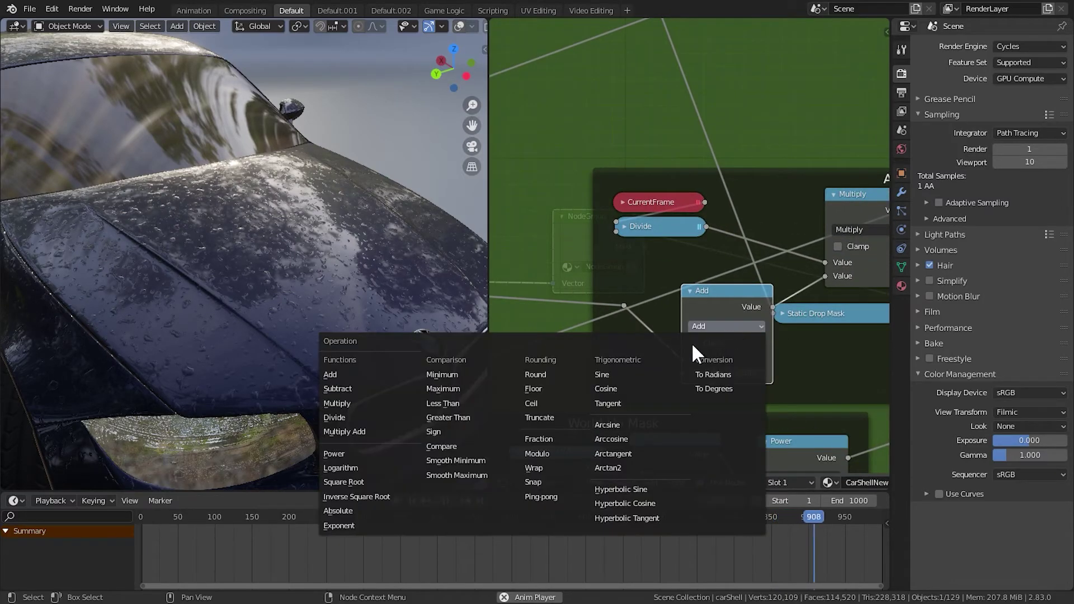
pyautogui.click(362, 403)
# Link a new Group Input socket to the inserted Multiply node's second value
pyautogui.moveTo(726, 333); pyautogui.dragTo(690, 327)
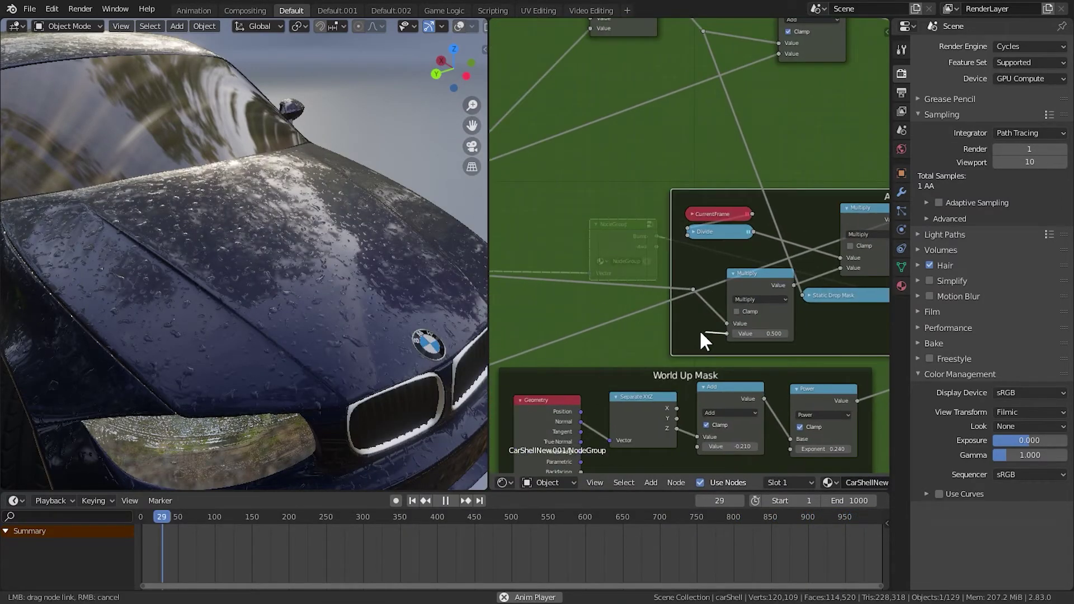
pyautogui.scroll(-4, 619, 350)
pyautogui.moveTo(619, 350); pyautogui.dragTo(697, 341, button='middle')
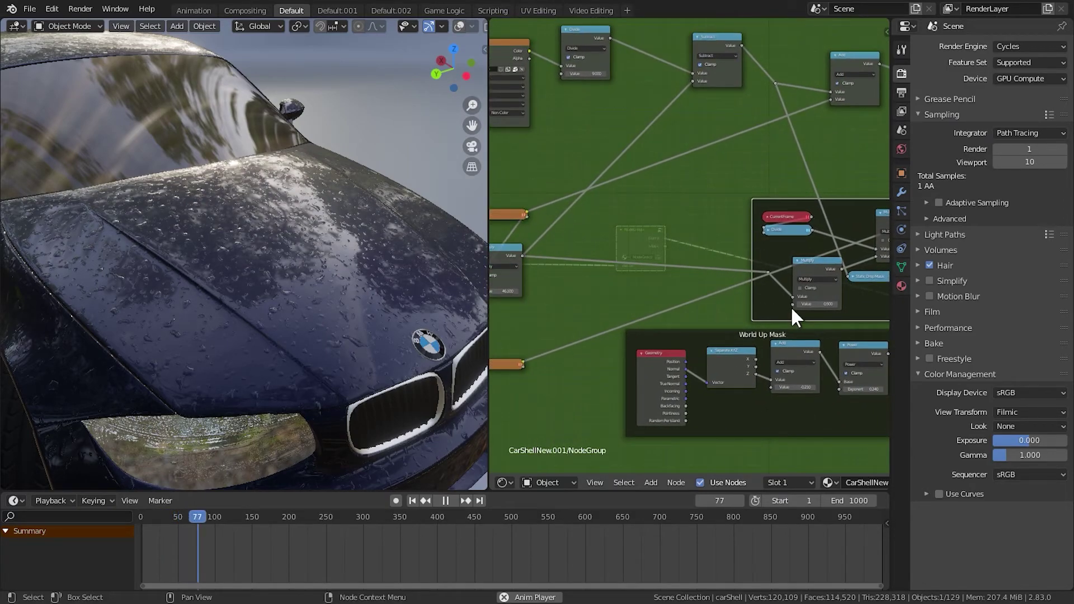
pyautogui.scroll(-2, 605, 345)
pyautogui.moveTo(502, 341); pyautogui.dragTo(659, 330, button='middle')
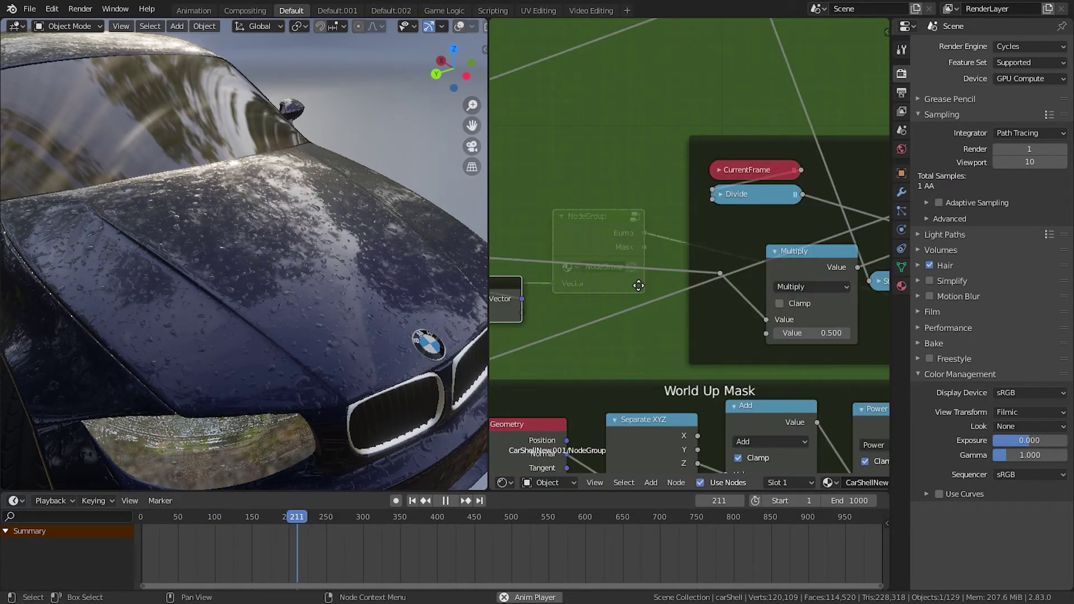
pyautogui.moveTo(638, 286); pyautogui.dragTo(670, 273, button='middle')
pyautogui.moveTo(552, 300); pyautogui.dragTo(798, 320)
pyautogui.moveTo(516, 302); pyautogui.dragTo(675, 298, button='middle')
pyautogui.moveTo(676, 297); pyautogui.dragTo(630, 299)
# Rename the new group input Value as Rain Amount
pyautogui.press('n')
pyautogui.click(777, 77)
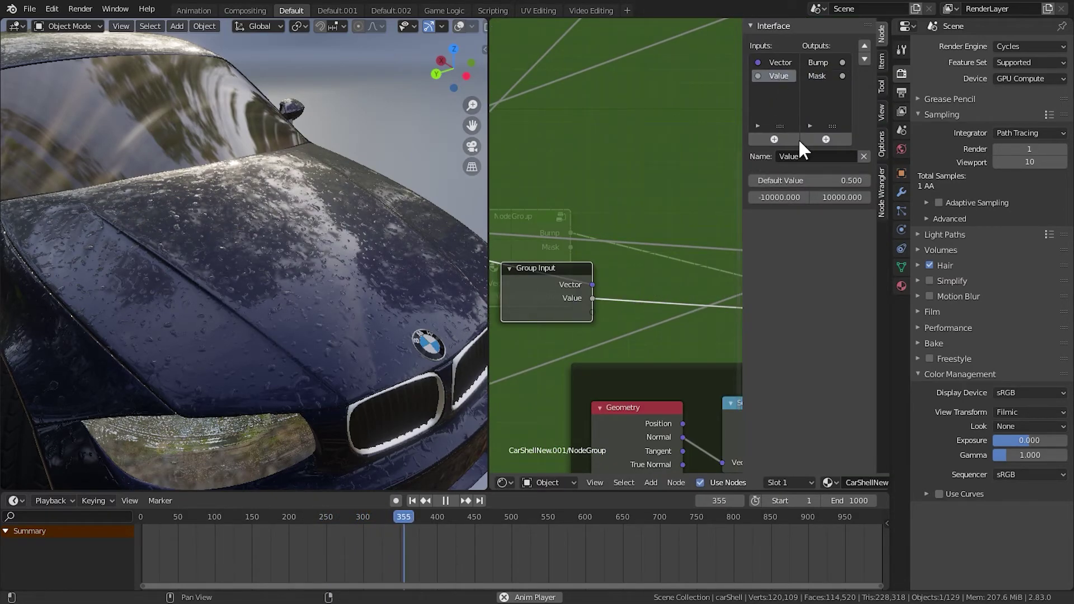
pyautogui.write('Rain')
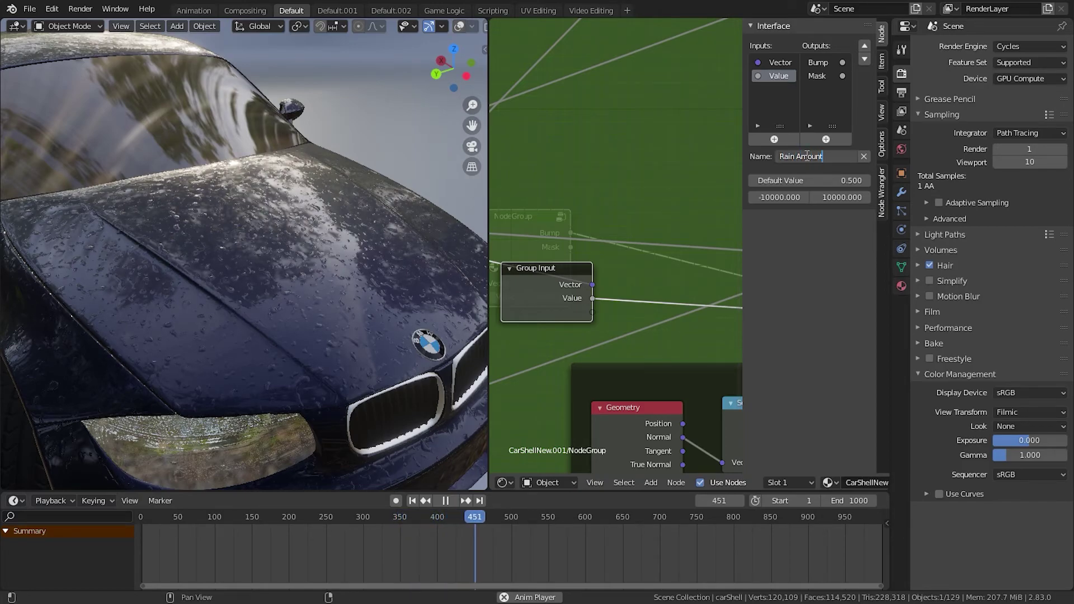
pyautogui.write(' Amount')
pyautogui.press('Return')
# Limit the Rain Amount input to a minimum of 0 and a maximum of 1
pyautogui.click(782, 198)
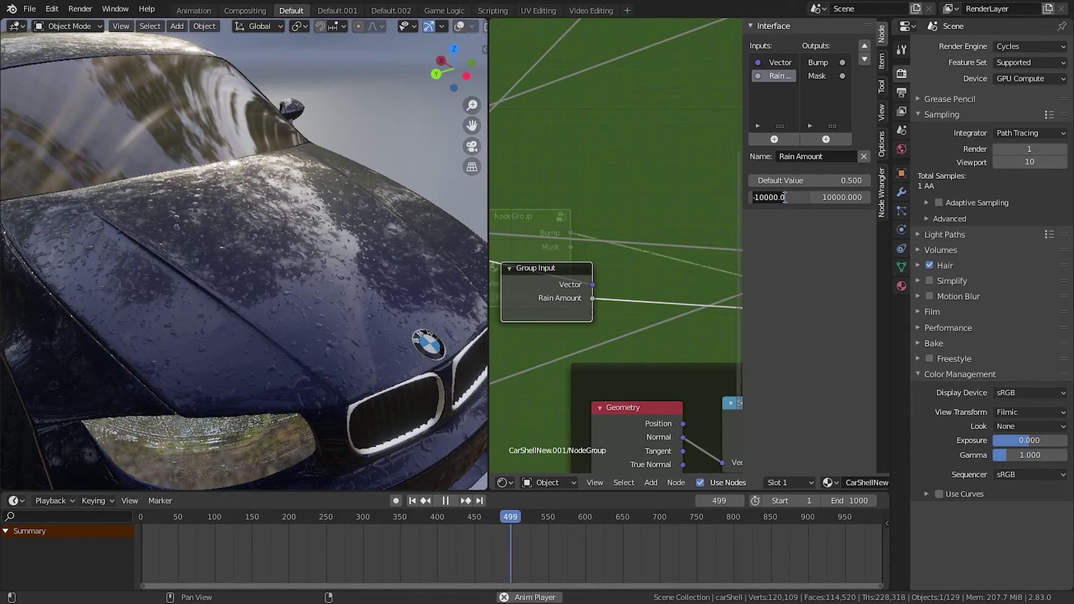
pyautogui.write('0')
pyautogui.press('Return')
pyautogui.click(836, 198)
pyautogui.write('1')
pyautogui.press('Return')
pyautogui.scroll(-1, 653, 244)
pyautogui.press('n')
# Move the Group Input node farther away from the Animation Mask frame and exit the node group
pyautogui.scroll(-3, 648, 253)
pyautogui.moveTo(644, 259); pyautogui.dragTo(775, 252, button='middle')
pyautogui.moveTo(756, 263); pyautogui.dragTo(581, 230)
pyautogui.moveTo(838, 268); pyautogui.dragTo(621, 238, button='middle')
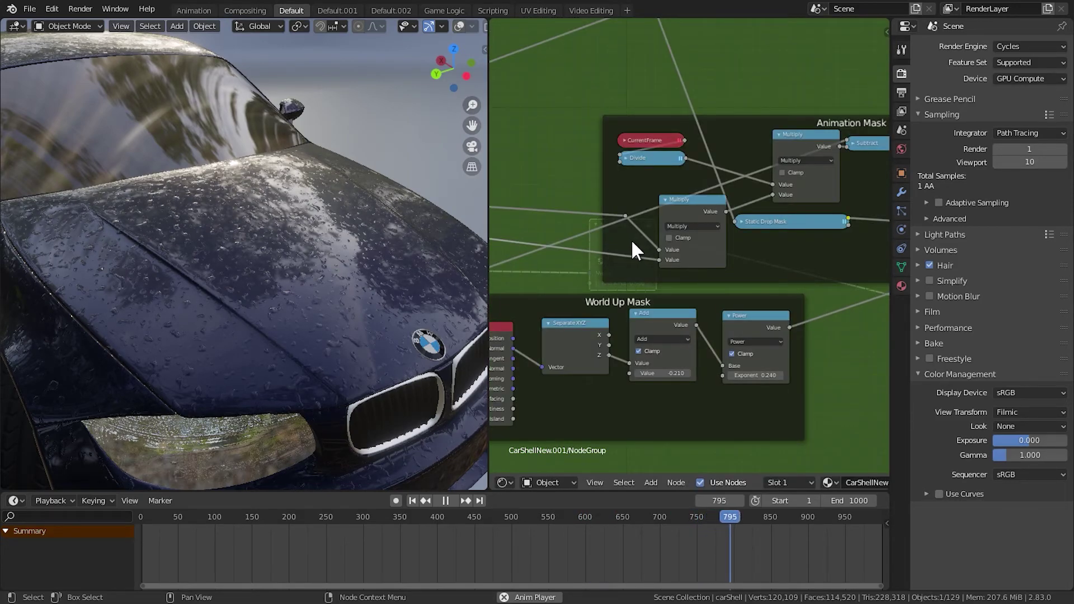
pyautogui.press('Tab')
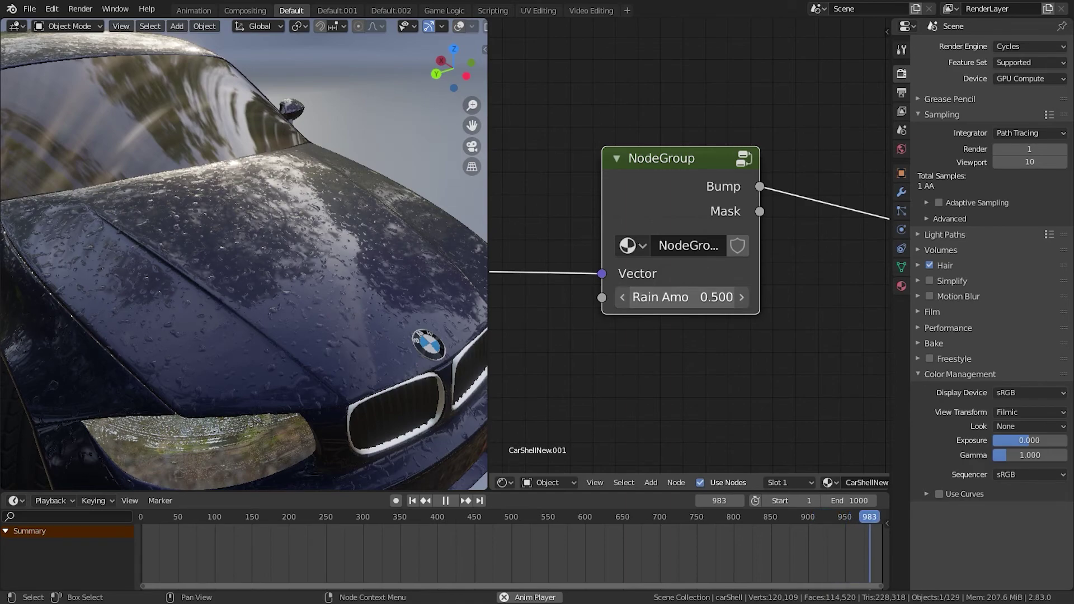
# Set the node group's Rain Amount to 1 and inspect the drops on the car's hood
pyautogui.moveTo(682, 296); pyautogui.dragTo(727, 299)
pyautogui.scroll(3, 321, 284)
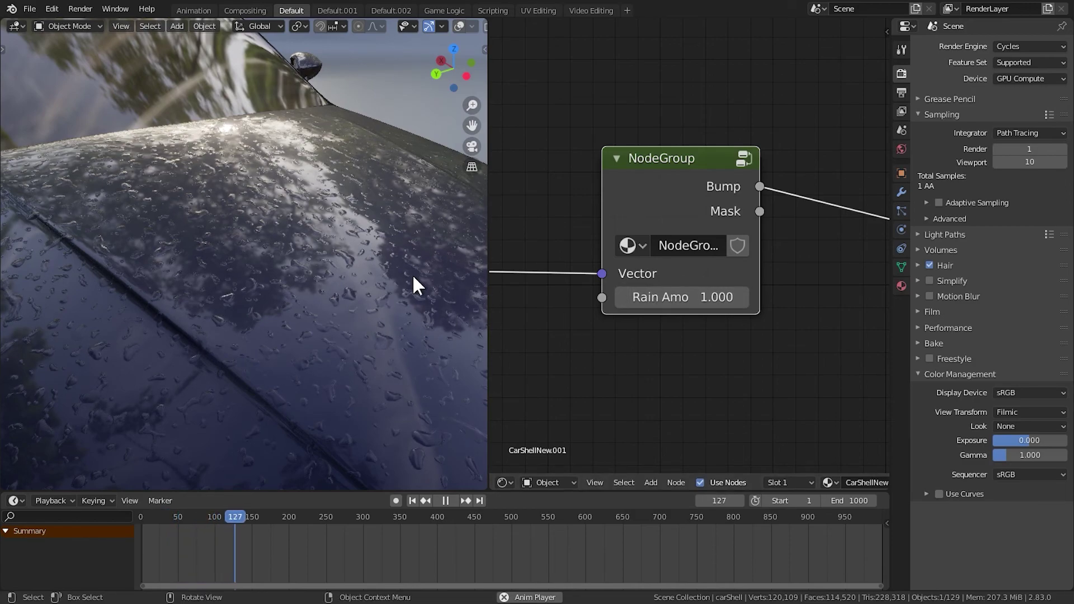
pyautogui.moveTo(378, 300); pyautogui.dragTo(319, 271, button='middle')
pyautogui.scroll(1, 342, 260)
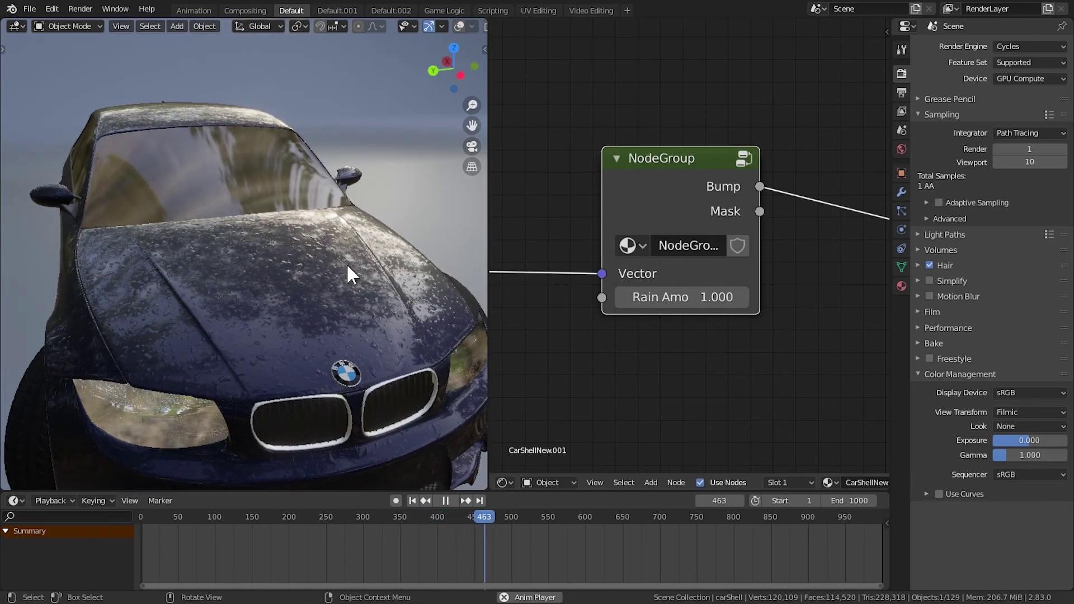